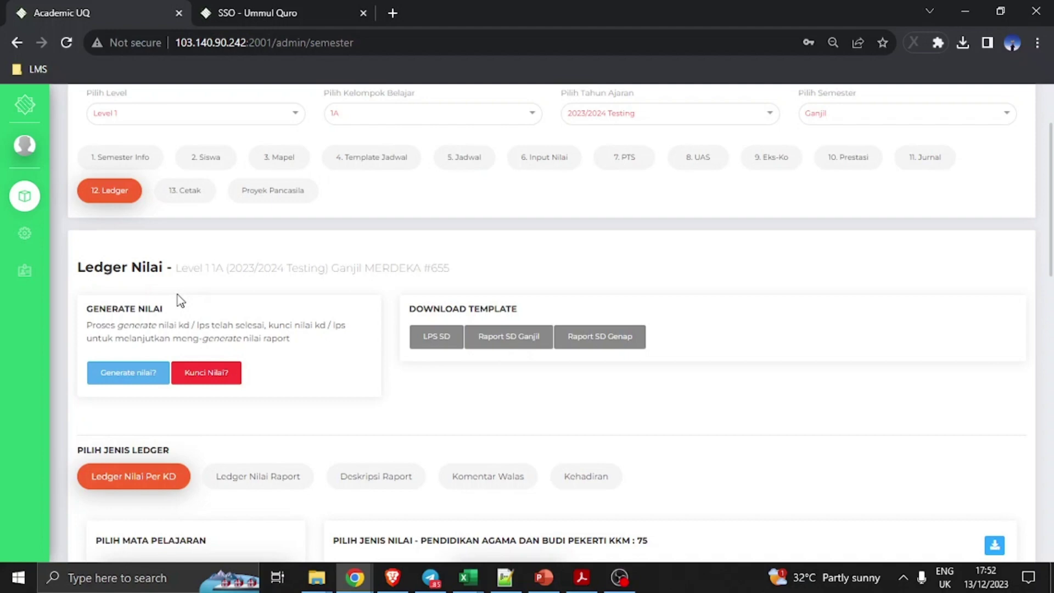
# - Examine the Generate Nilai section of the Level 1 1A ledger, including its score generation and locking options and the template downloads
pyautogui.scroll(-1, 176, 307)
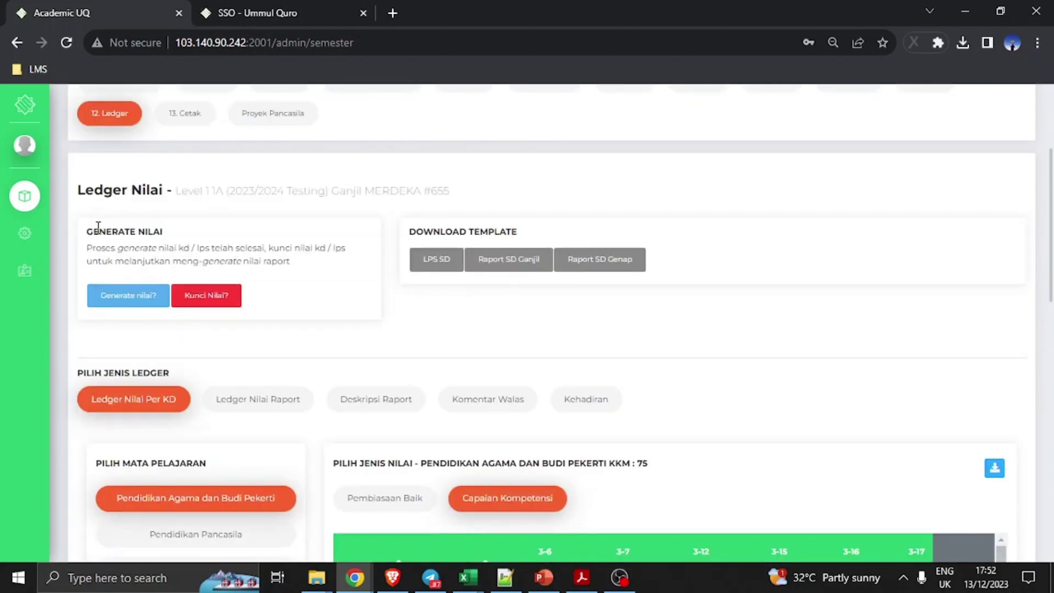
pyautogui.moveTo(93, 230); pyautogui.dragTo(181, 241)
pyautogui.click(181, 241)
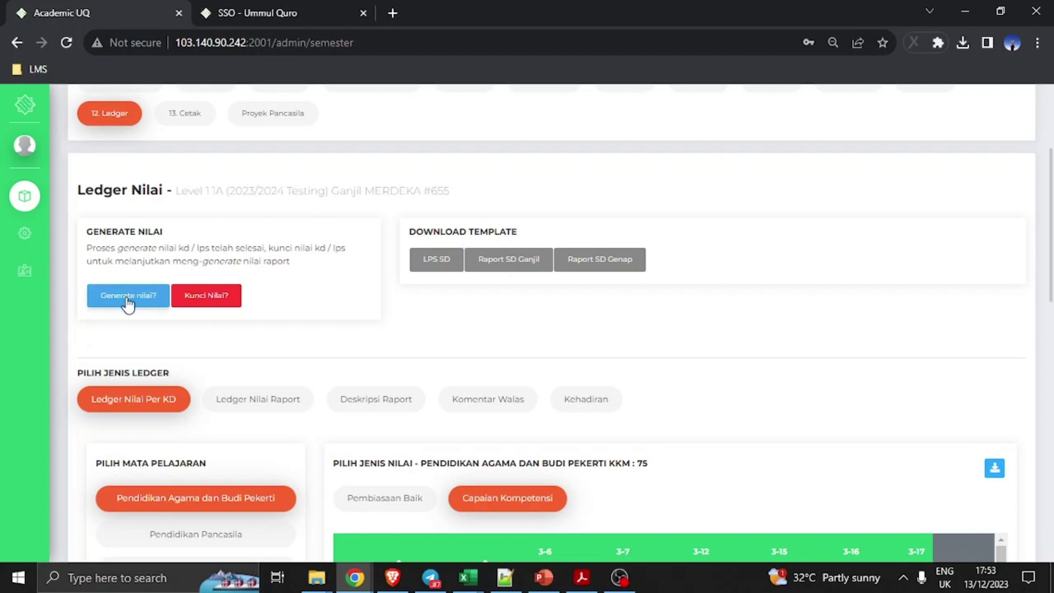
pyautogui.click(143, 295)
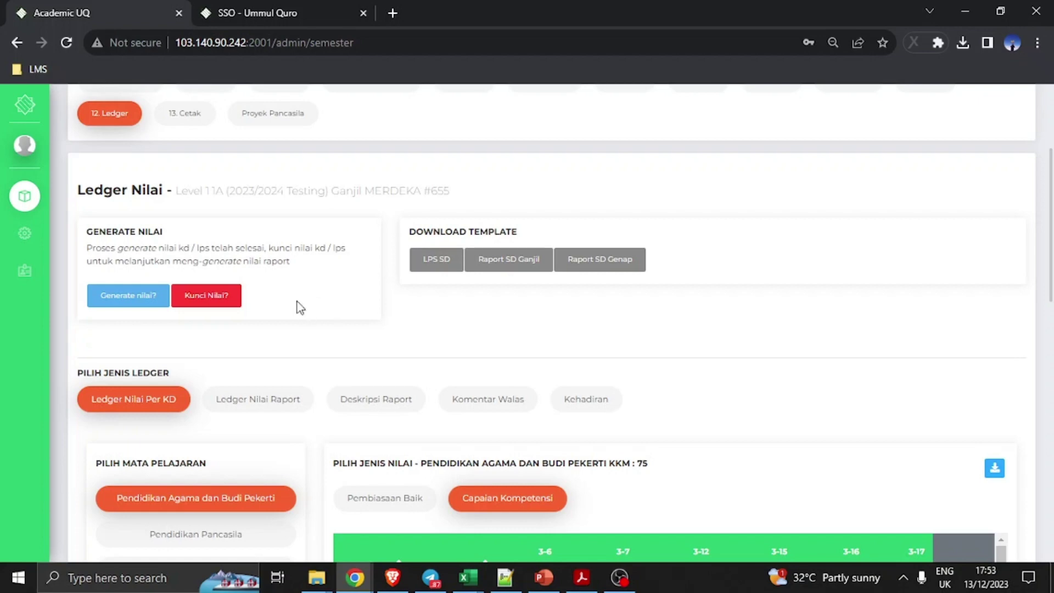
pyautogui.scroll(-1, 273, 316)
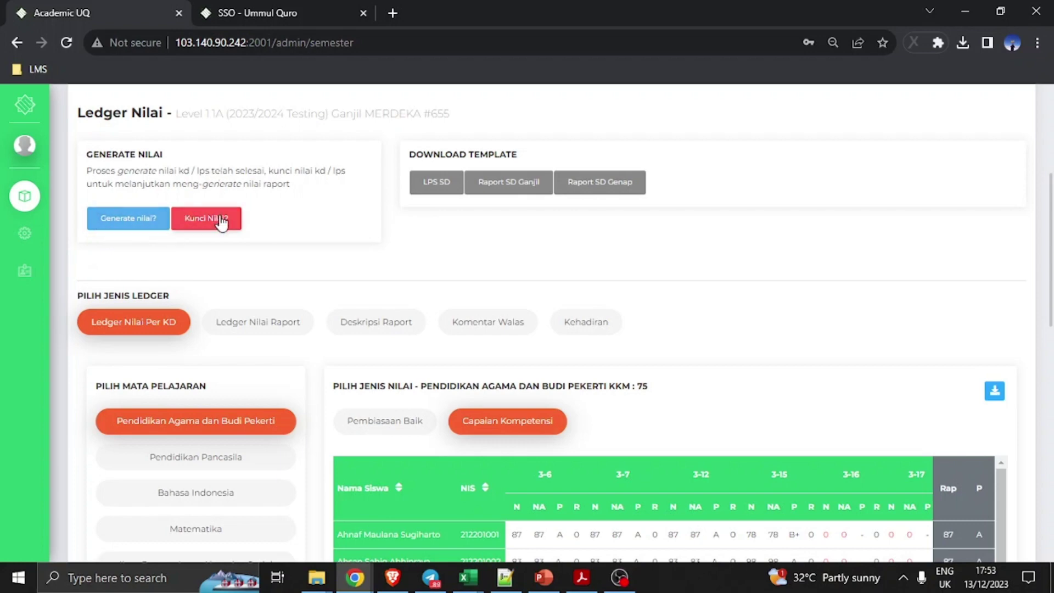
pyautogui.scroll(2, 235, 217)
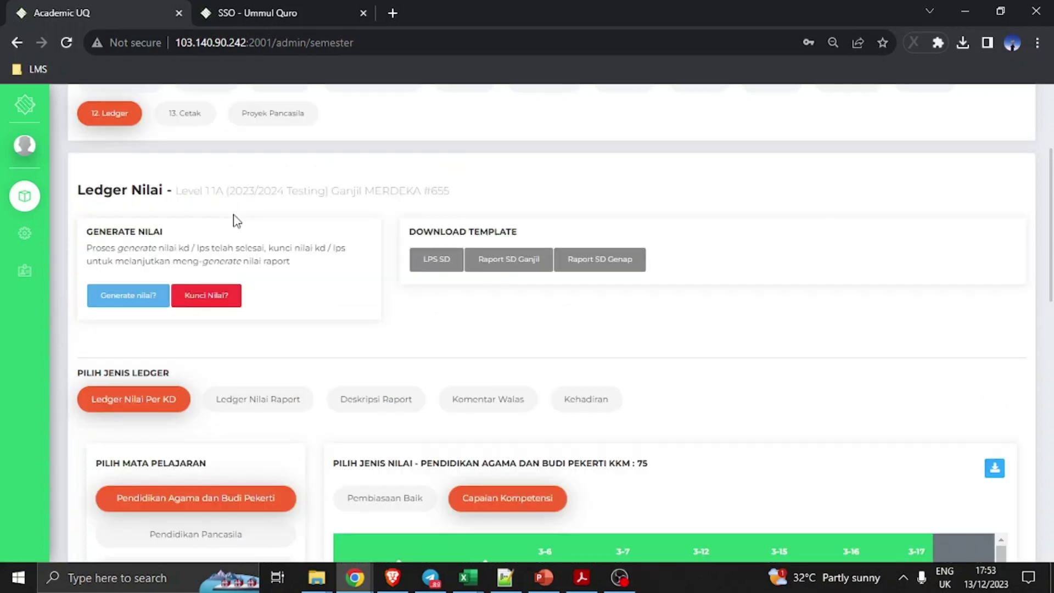
pyautogui.scroll(1, 239, 233)
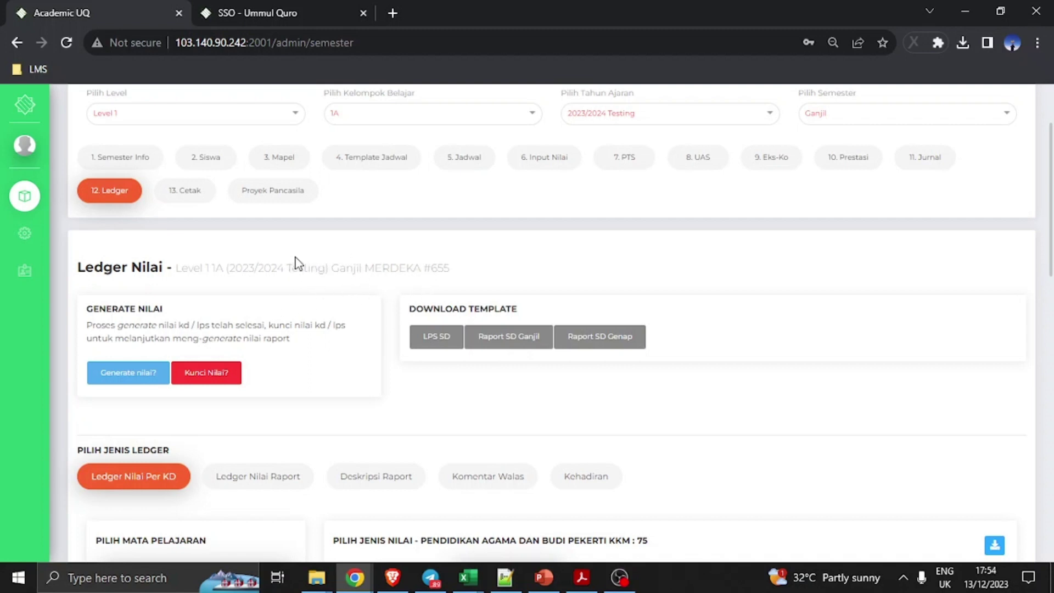
pyautogui.scroll(-1, 335, 296)
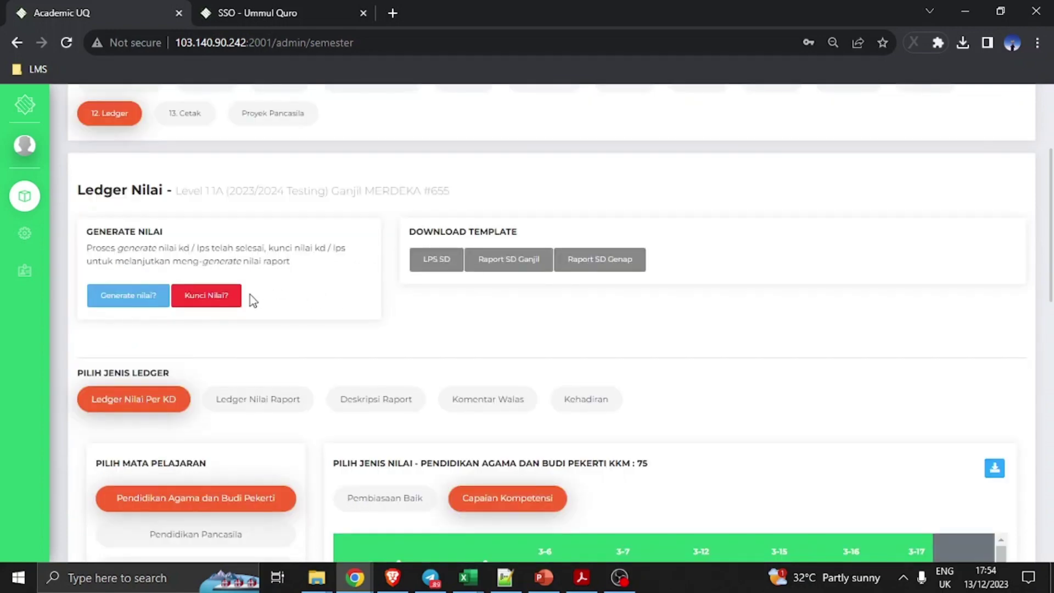
pyautogui.scroll(-1, 324, 302)
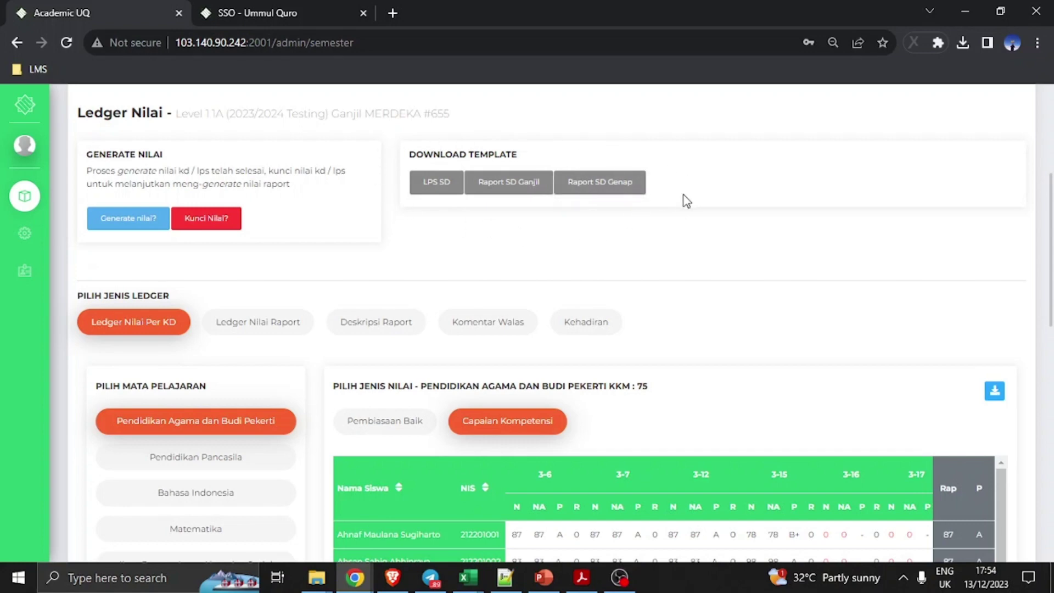
pyautogui.scroll(1, 664, 196)
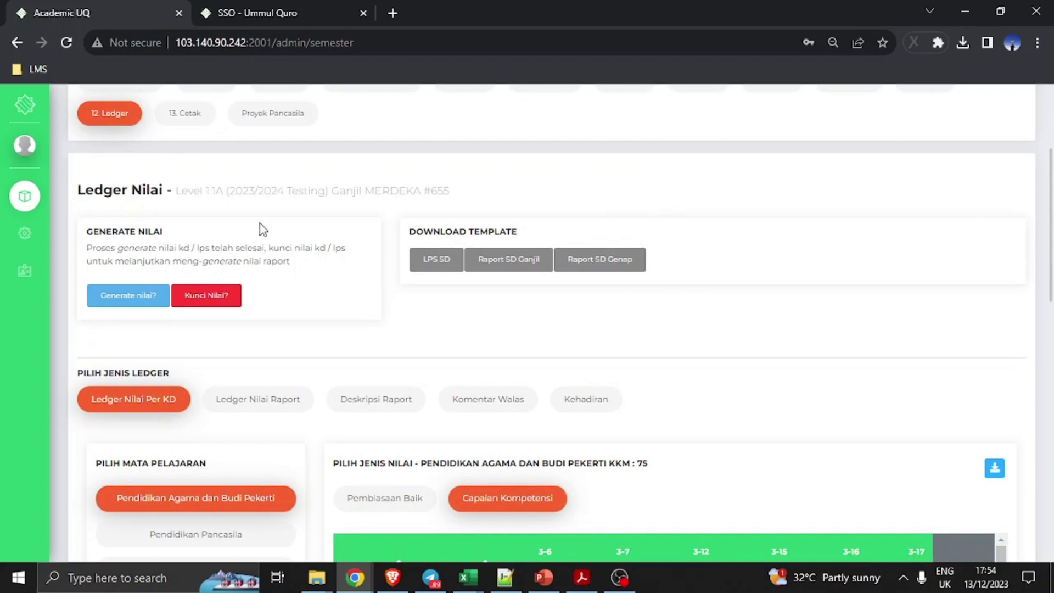
pyautogui.scroll(-1, 266, 272)
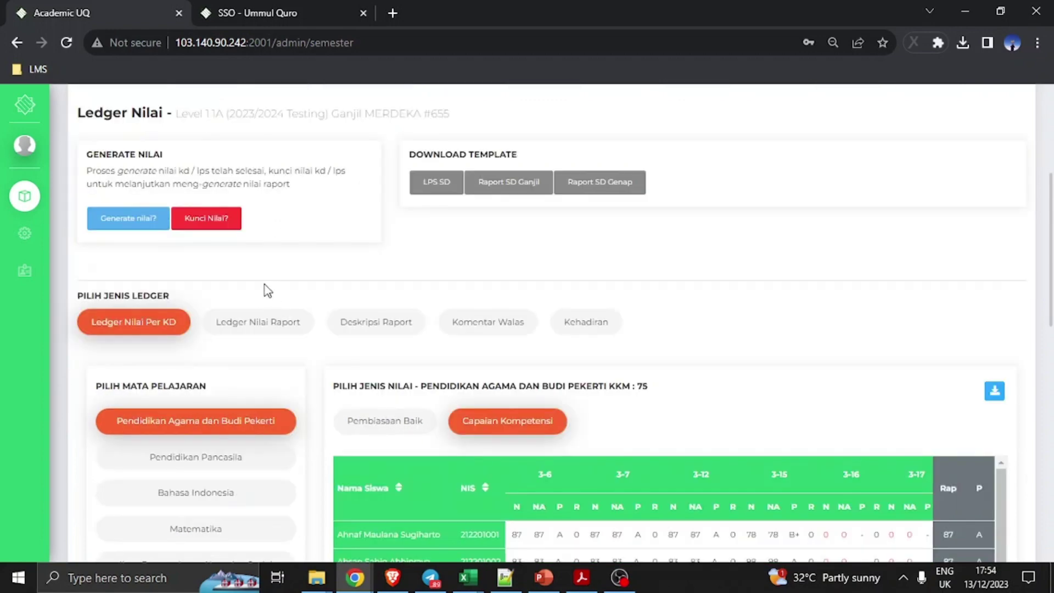
pyautogui.scroll(2, 265, 284)
pyautogui.scroll(-2, 248, 294)
# - Examine the 3-6 competency column in the Capaian Kompetensi ledger for Pendidikan Agama dan Budi Pekerti
pyautogui.scroll(-2, 152, 293)
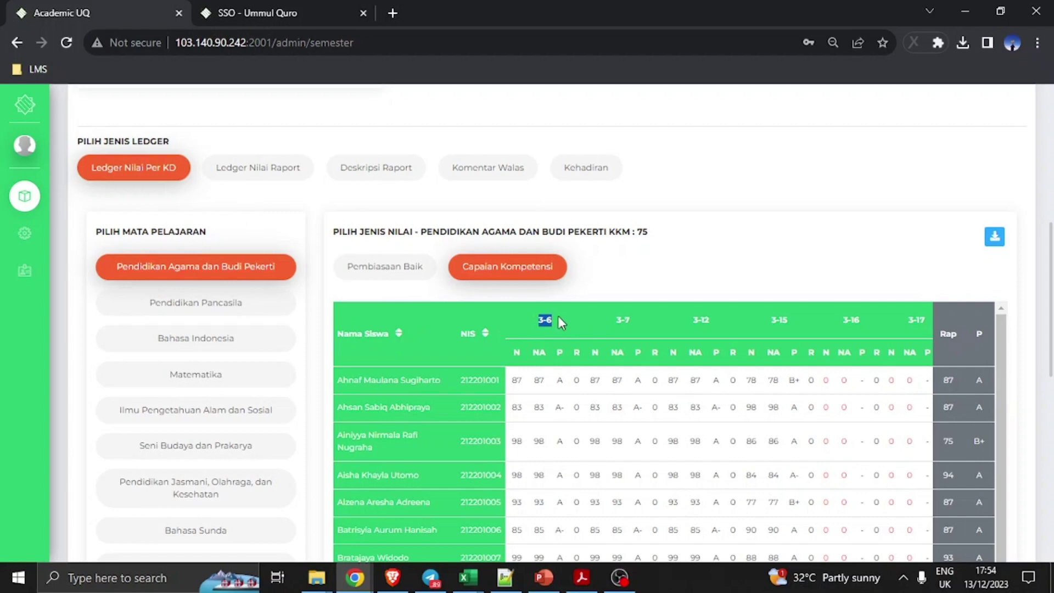
pyautogui.moveTo(540, 320); pyautogui.dragTo(535, 320)
pyautogui.click(550, 320)
pyautogui.moveTo(545, 320); pyautogui.dragTo(538, 321)
pyautogui.moveTo(546, 320); pyautogui.dragTo(556, 325)
pyautogui.scroll(-1, 611, 337)
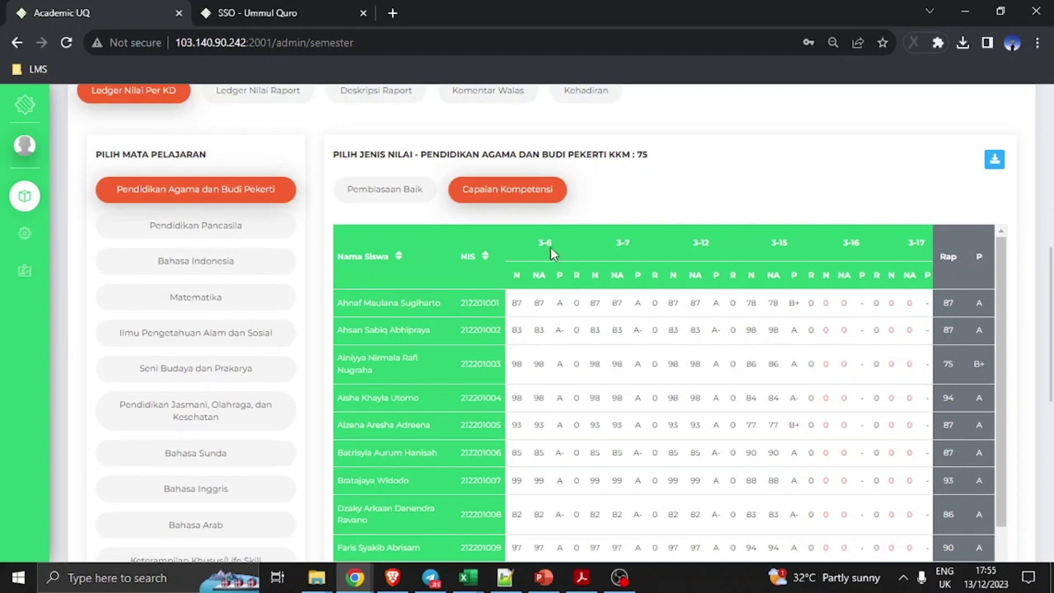
pyautogui.scroll(1, 385, 209)
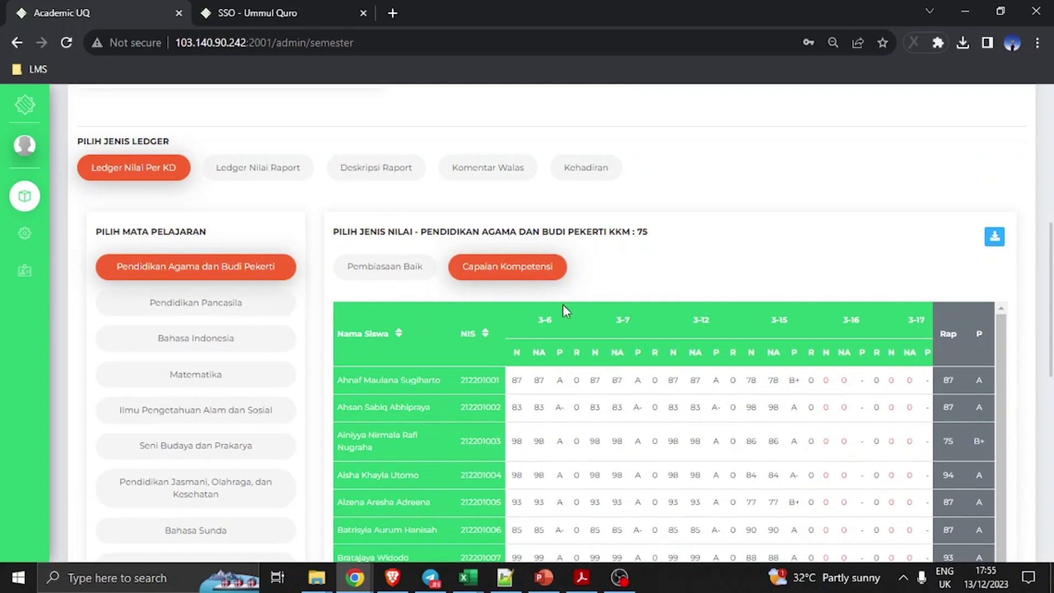
# - Show the Pembiasaan Baik scores for Pendidikan Agama dan Budi Pekerti and examine the first student's marks and description
pyautogui.click(414, 273)
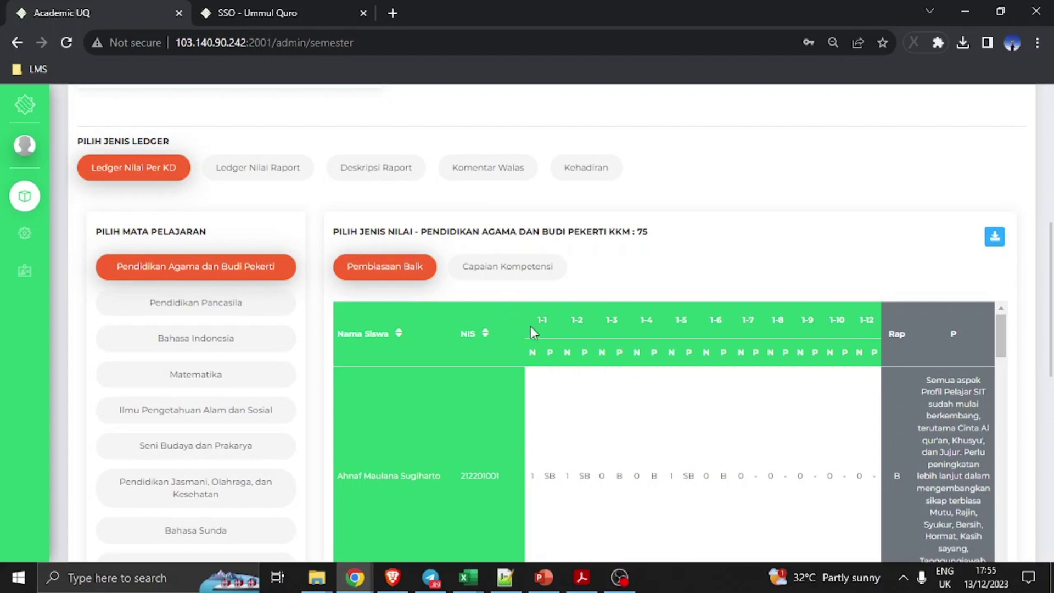
pyautogui.scroll(-1, 530, 326)
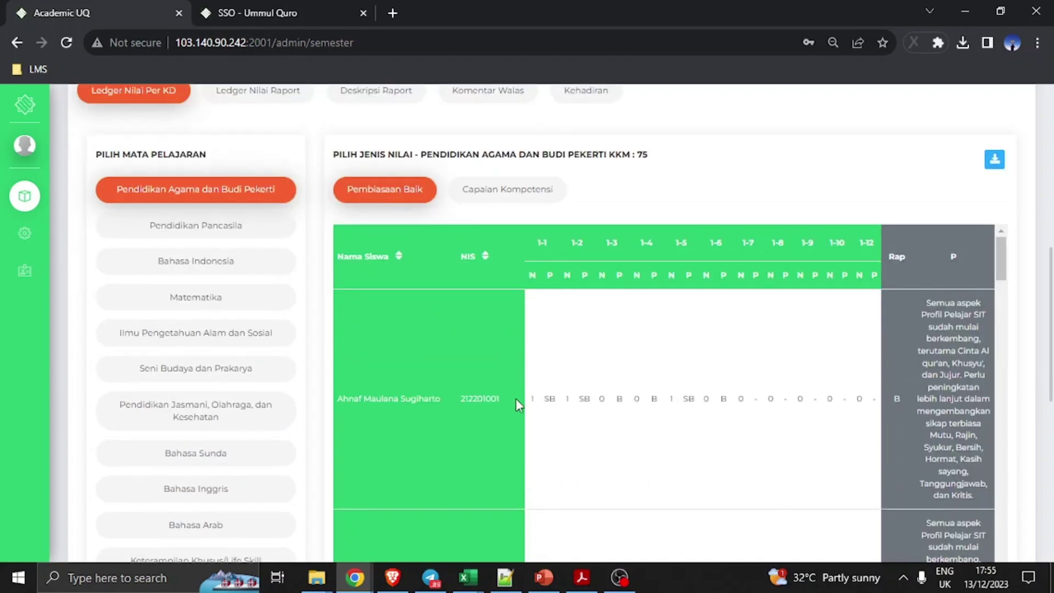
pyautogui.moveTo(516, 400); pyautogui.dragTo(712, 401)
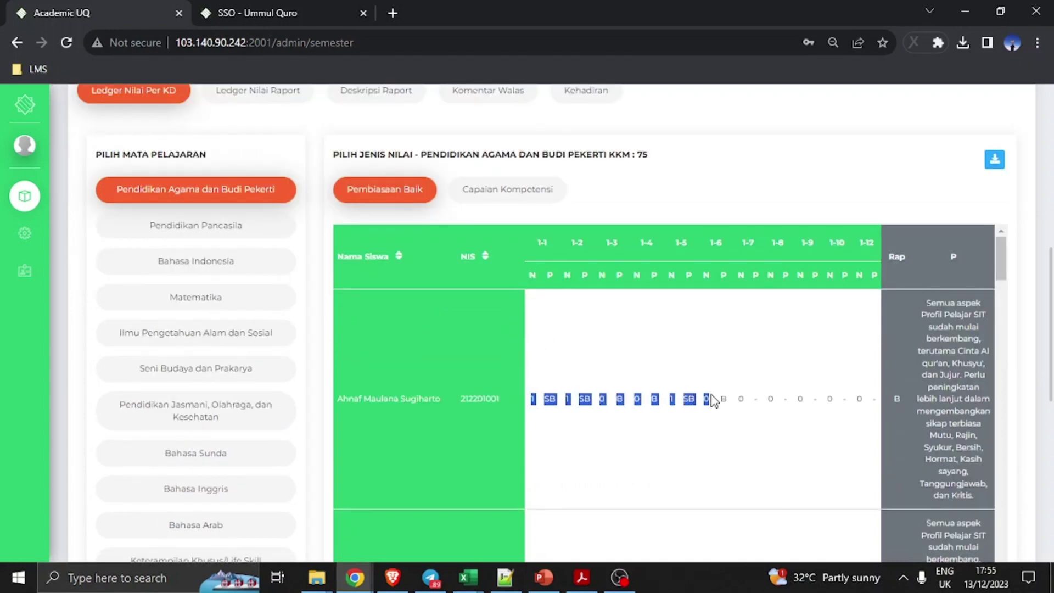
pyautogui.click(665, 396)
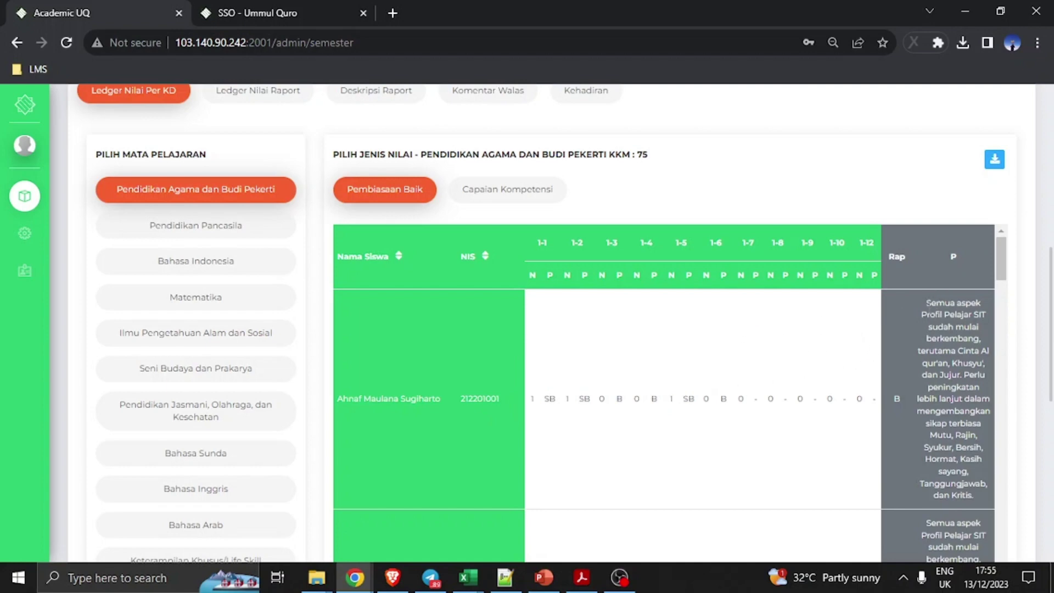
pyautogui.moveTo(926, 303); pyautogui.dragTo(954, 328)
pyautogui.click(950, 329)
pyautogui.moveTo(925, 302); pyautogui.dragTo(957, 371)
pyautogui.click(886, 223)
# - Display the Capaian Kompetensi ledger per KD for the subject Pendidikan Pancasila
pyautogui.scroll(3, 879, 220)
pyautogui.scroll(2, 274, 247)
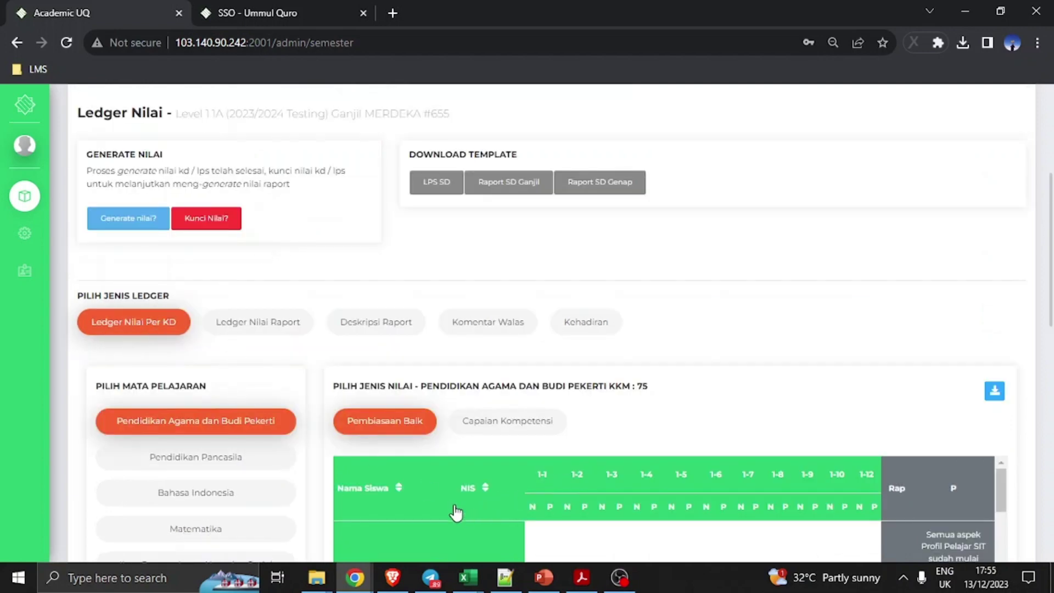
pyautogui.scroll(-1, 302, 396)
pyautogui.click(261, 381)
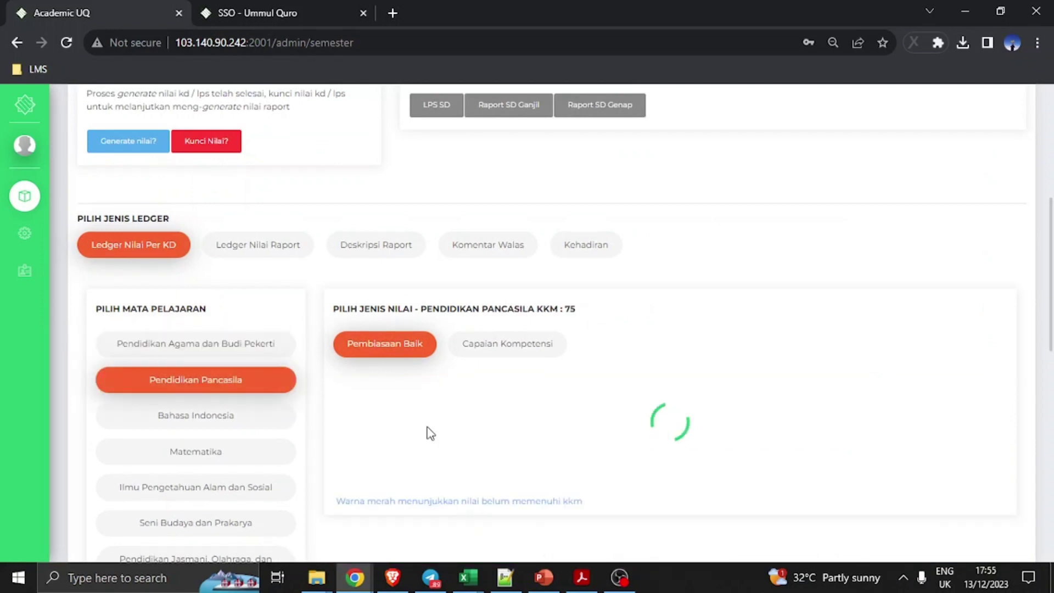
pyautogui.click(504, 346)
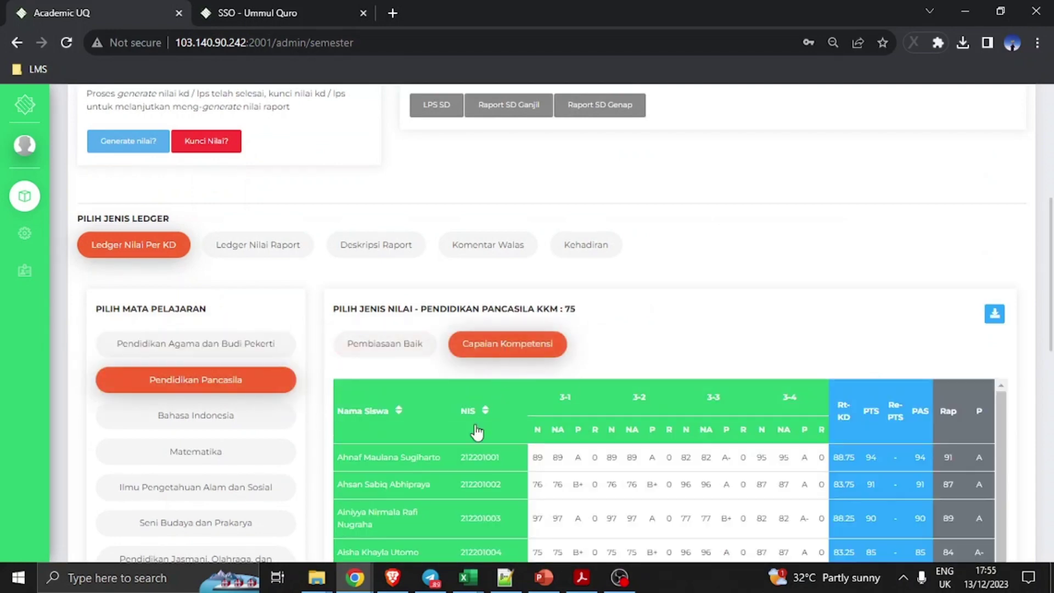
pyautogui.scroll(-2, 566, 458)
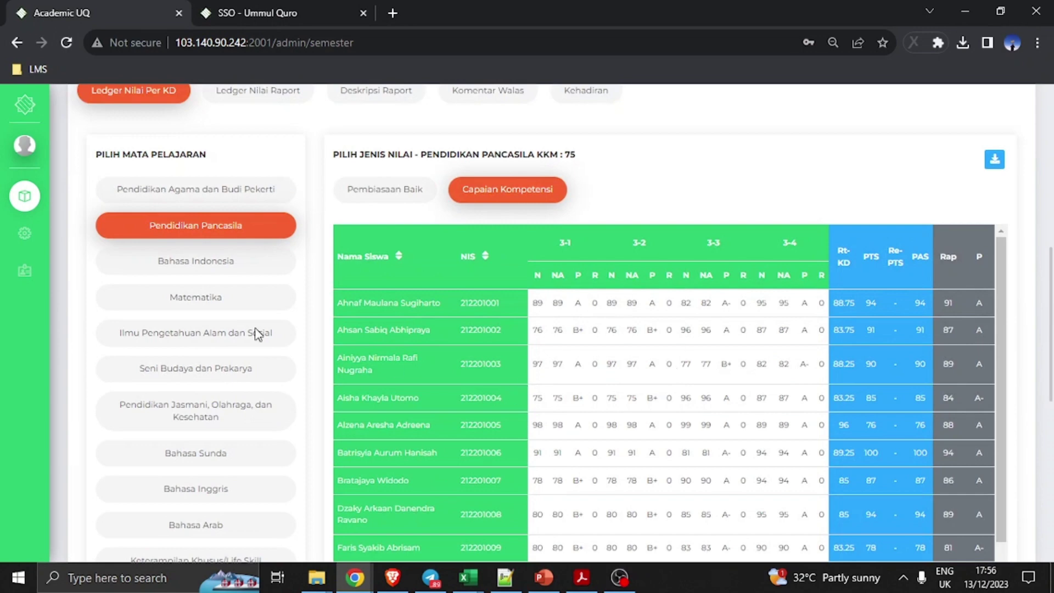
pyautogui.scroll(1, 261, 330)
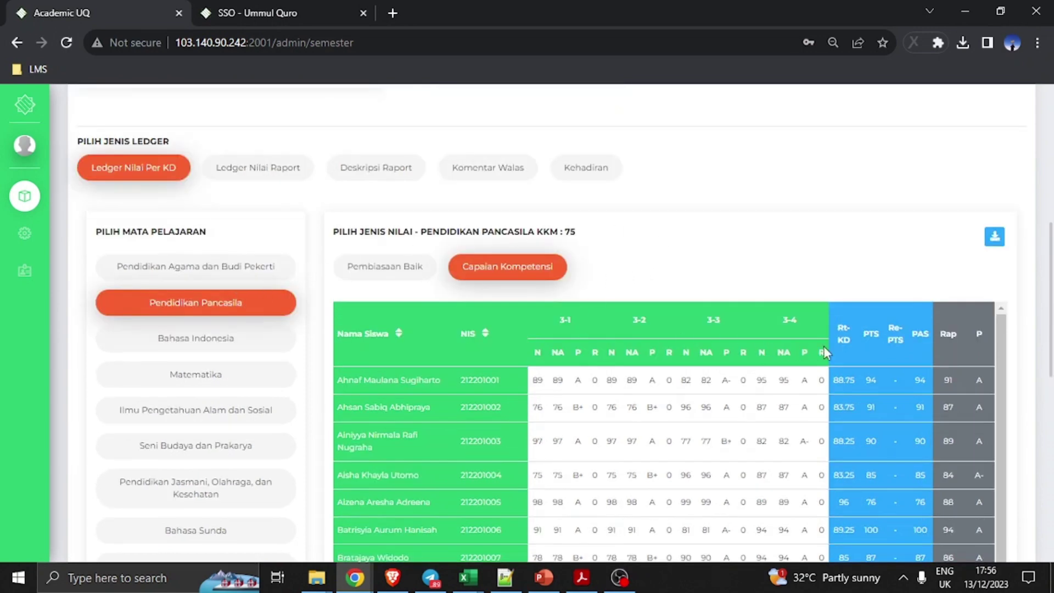
pyautogui.scroll(1, 511, 255)
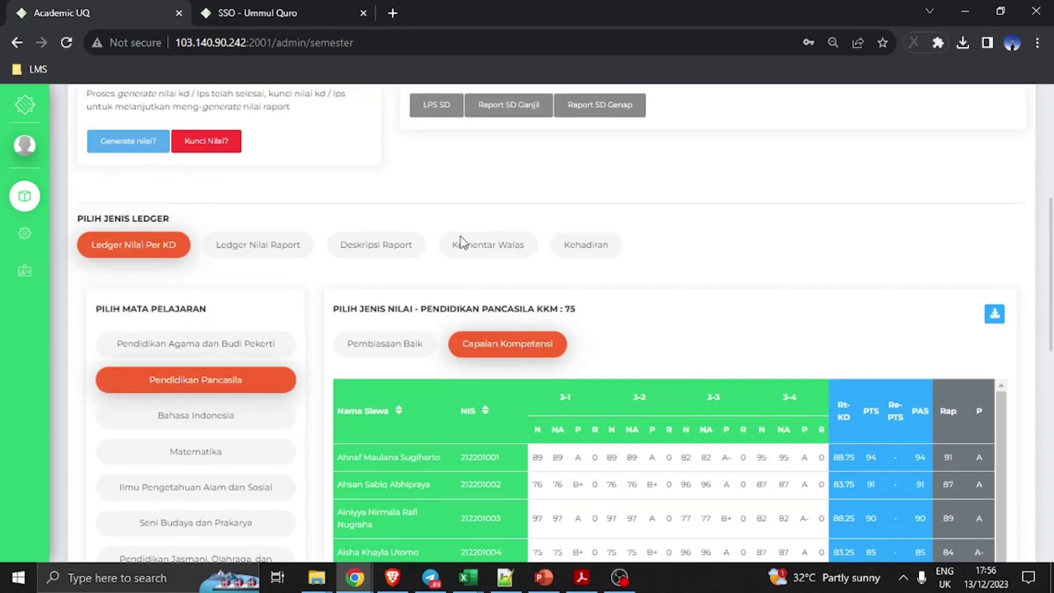
# - Download the Pendidikan Pancasila ledger, open it in Excel and examine the student scores and KD columns on the Capaian sheet
pyautogui.click(996, 315)
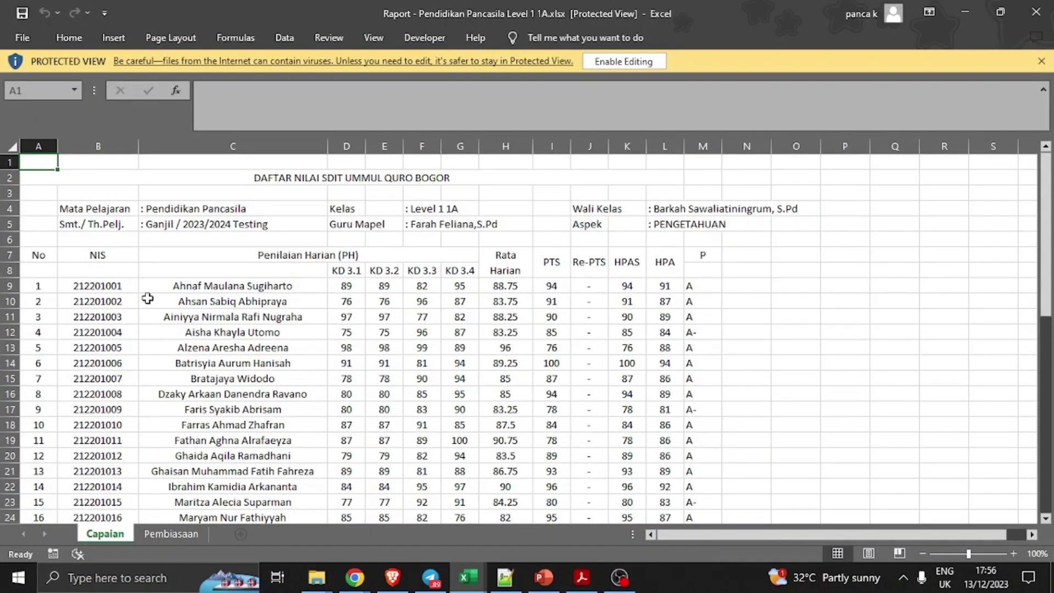
pyautogui.moveTo(63, 284); pyautogui.dragTo(704, 467)
pyautogui.scroll(-1, 637, 319)
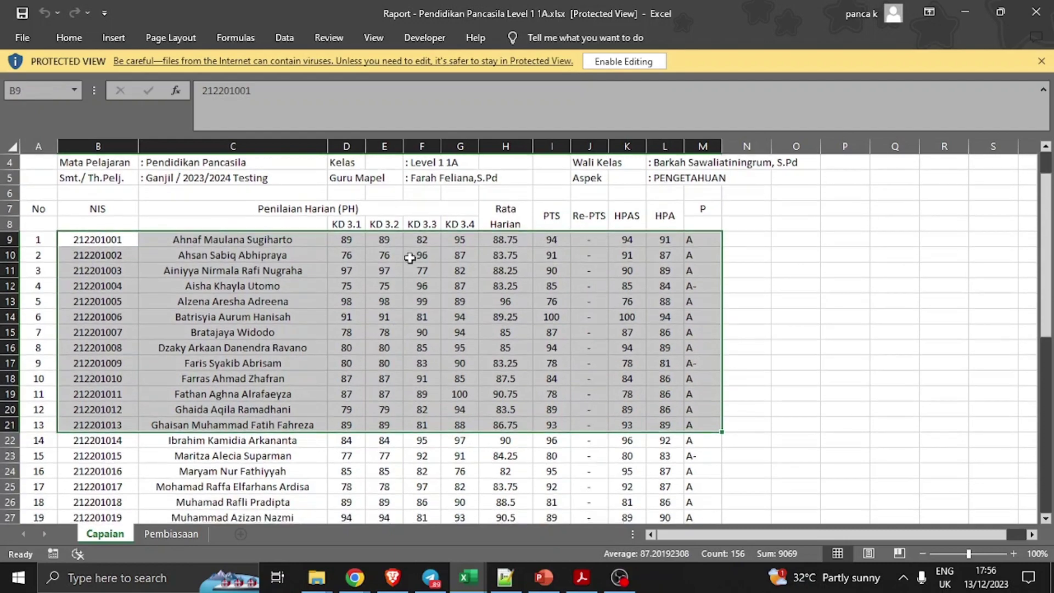
pyautogui.click(345, 227)
pyautogui.click(393, 229)
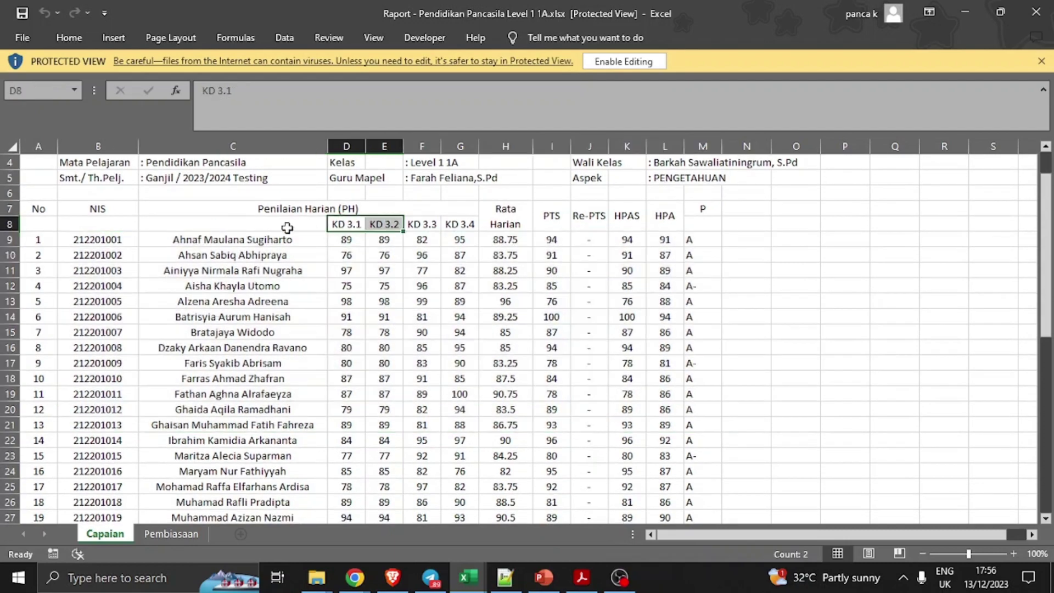
pyautogui.click(254, 238)
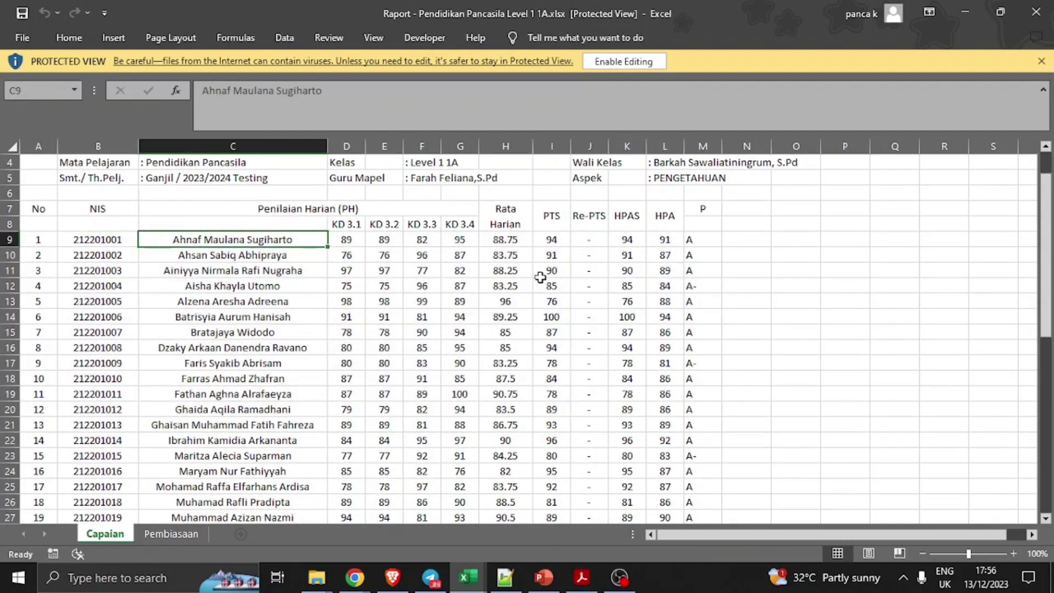
pyautogui.scroll(1, 341, 233)
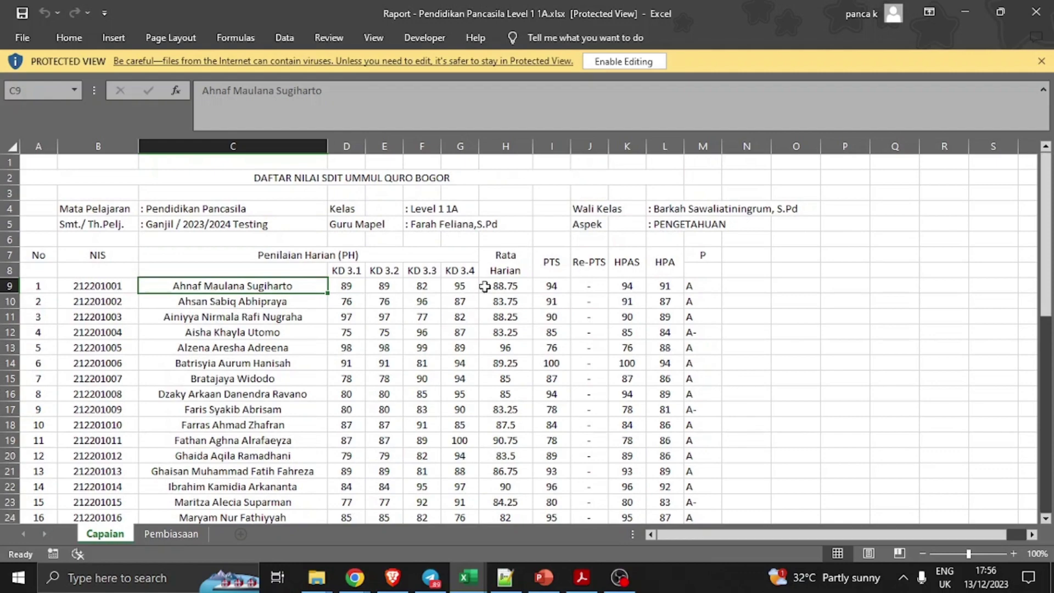
# - Examine the KD code descriptions below the student list on the Capaian sheet and look over the rest of the score table
pyautogui.scroll(-1, 504, 286)
pyautogui.scroll(-7, 623, 280)
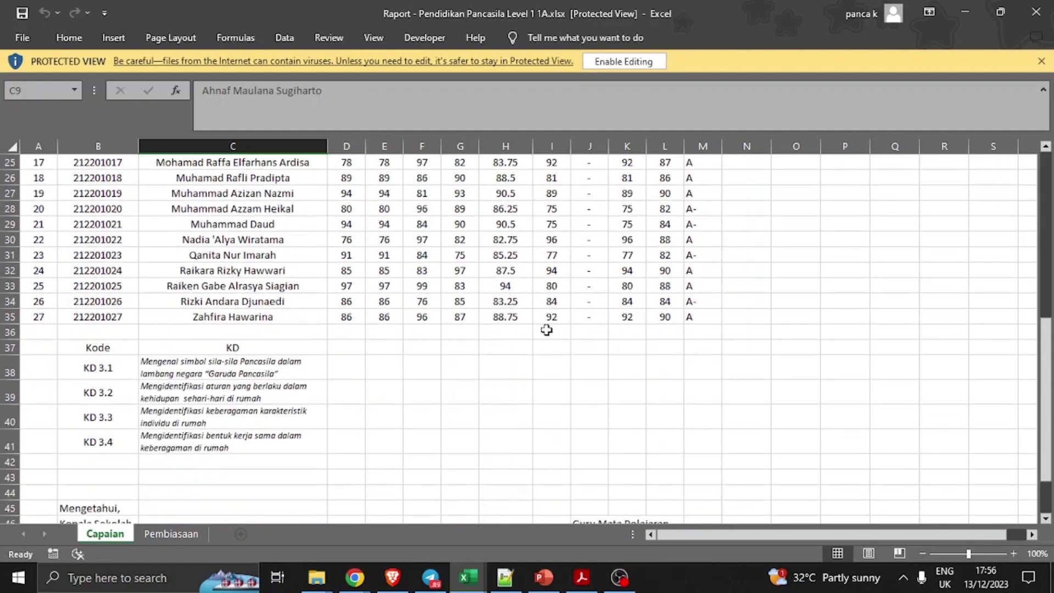
pyautogui.moveTo(178, 362); pyautogui.dragTo(207, 440)
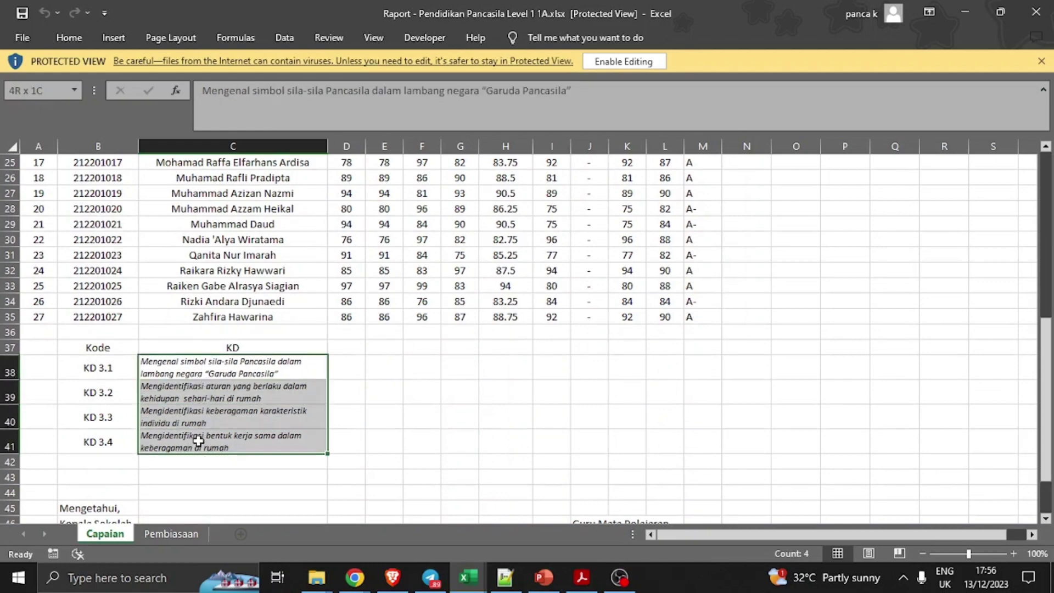
pyautogui.scroll(-3, 193, 423)
pyautogui.scroll(3, 201, 405)
pyautogui.scroll(8, 322, 372)
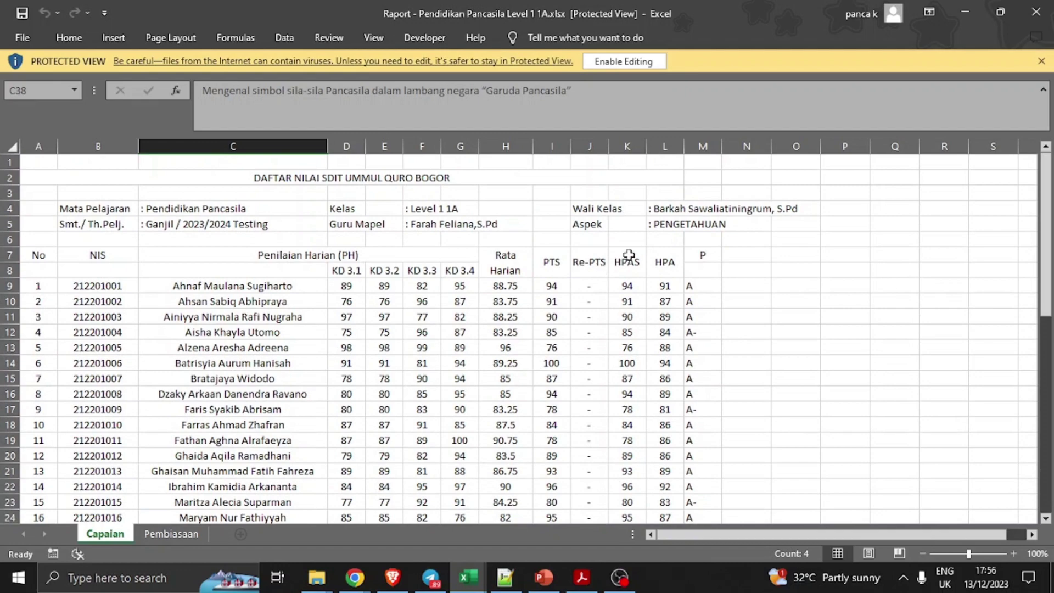
pyautogui.scroll(-2, 607, 258)
pyautogui.scroll(-8, 313, 324)
pyautogui.scroll(5, 282, 312)
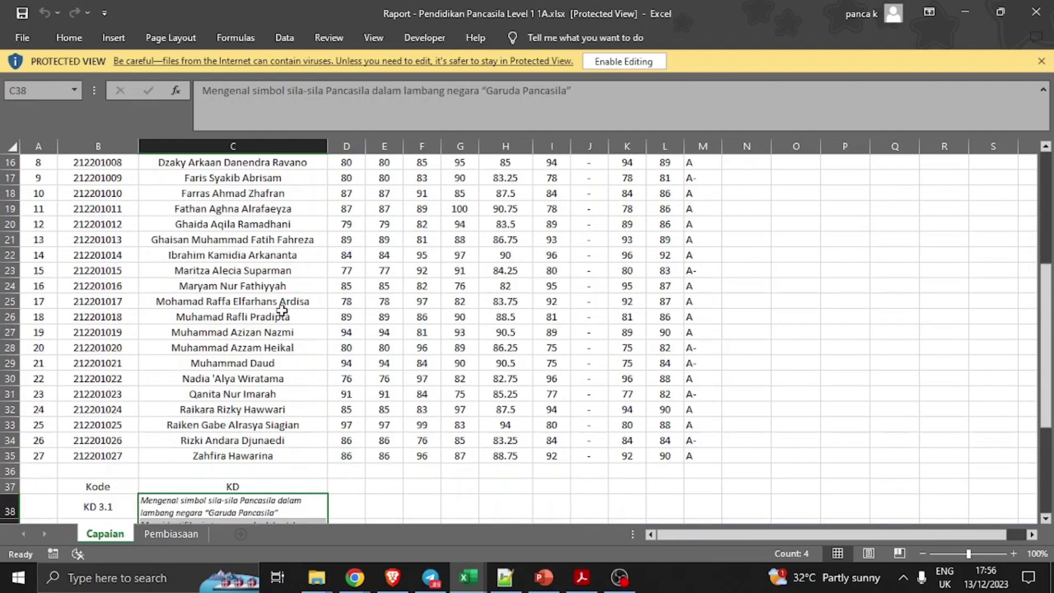
pyautogui.scroll(4, 281, 312)
# - Switch back to the Academic UQ page in Chrome and display the Ledger Nilai Raport
pyautogui.hotkey('alt', 'Tab')
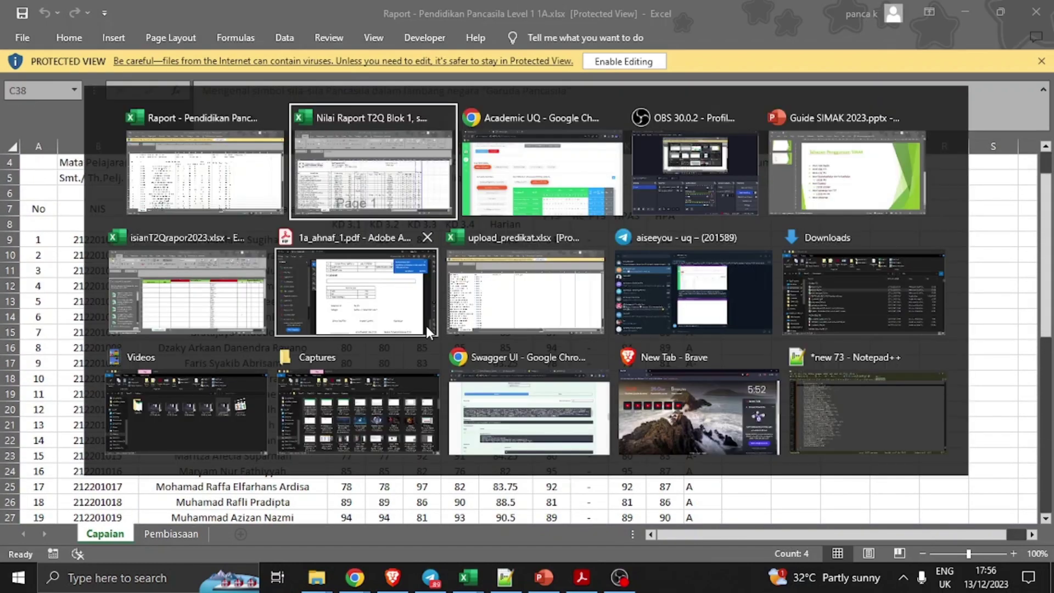
pyautogui.hotkey('alt', 'Tab')
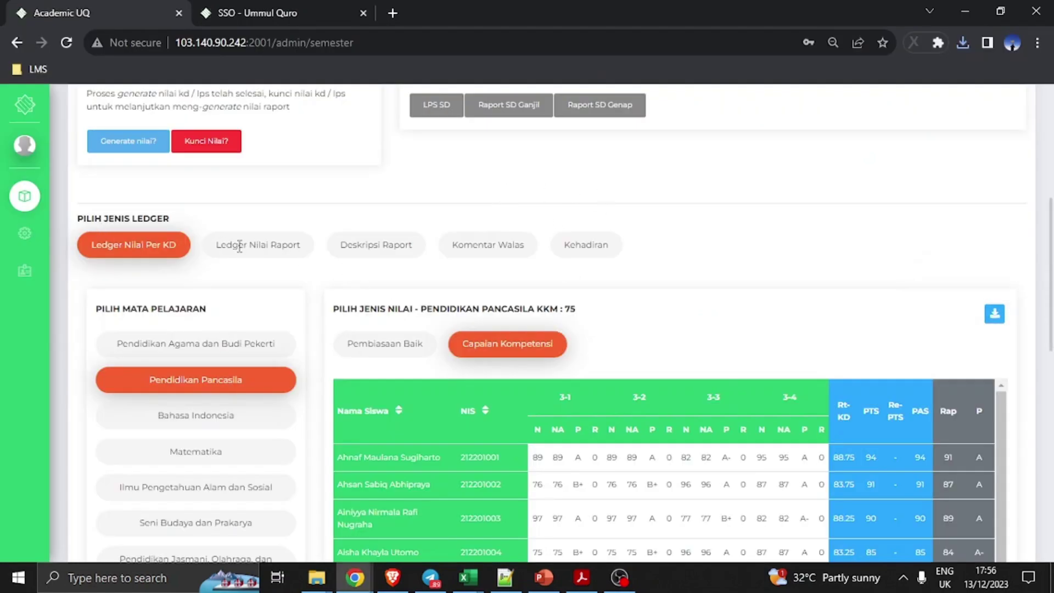
pyautogui.click(239, 246)
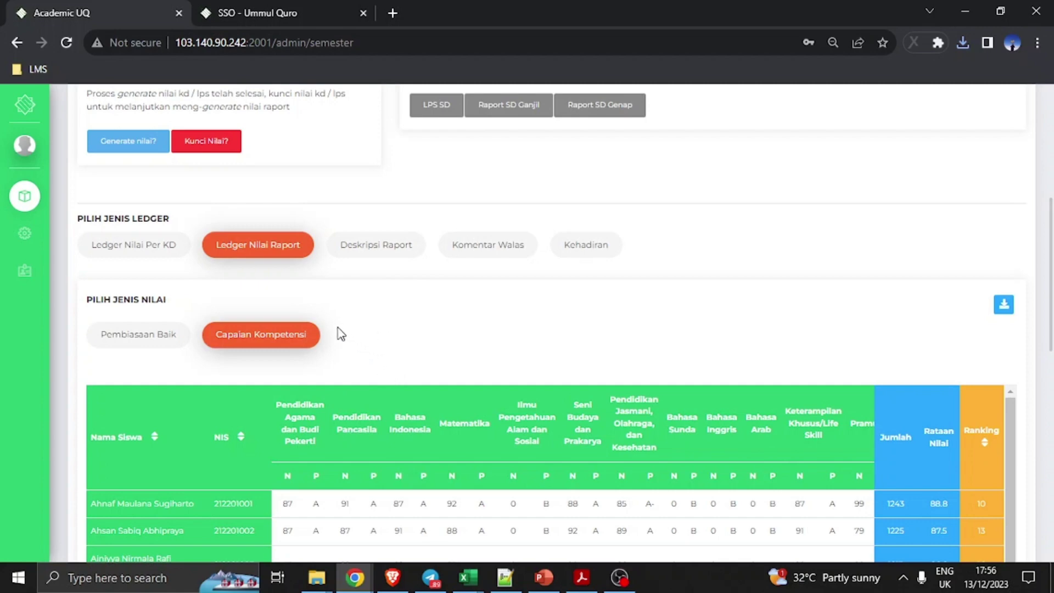
# - Display the Pembiasaan Baik scores in the Ledger Nilai Raport and examine the Pendidikan Agama dan Budi Pekerti column and student rows
pyautogui.scroll(-1, 352, 340)
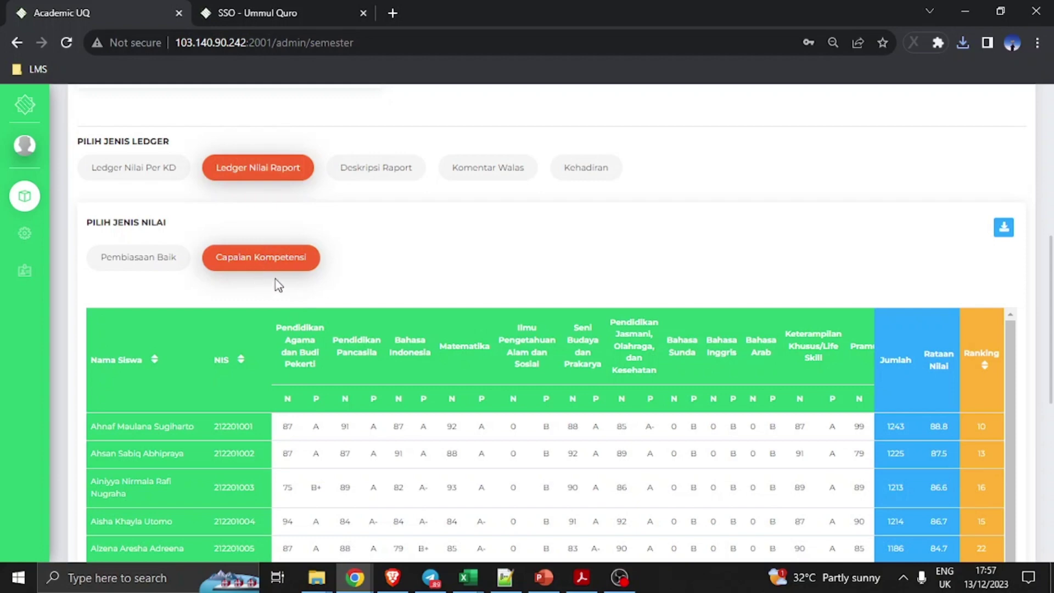
pyautogui.scroll(-1, 420, 431)
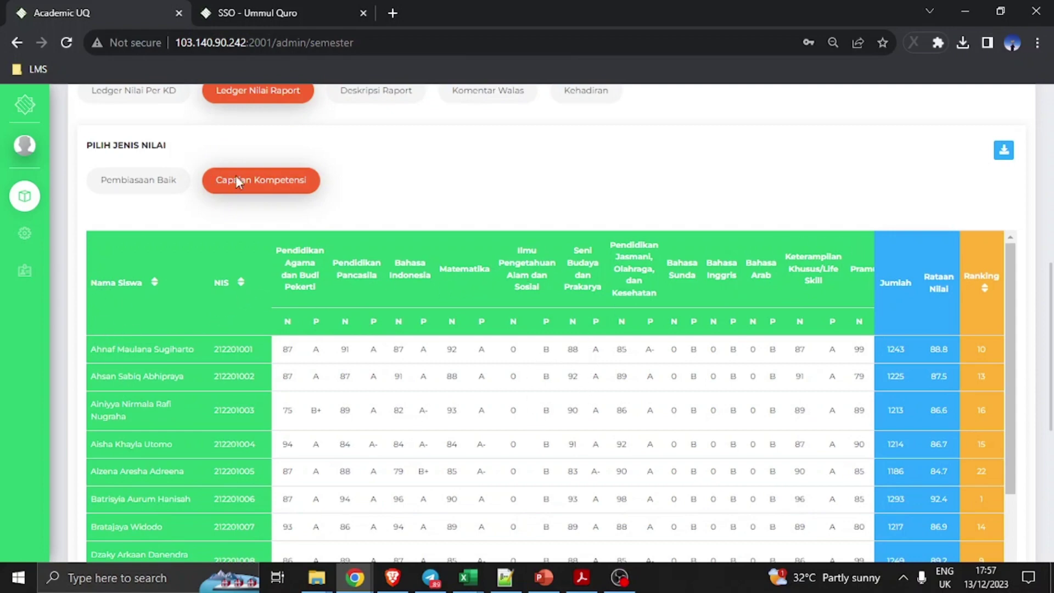
pyautogui.scroll(1, 309, 210)
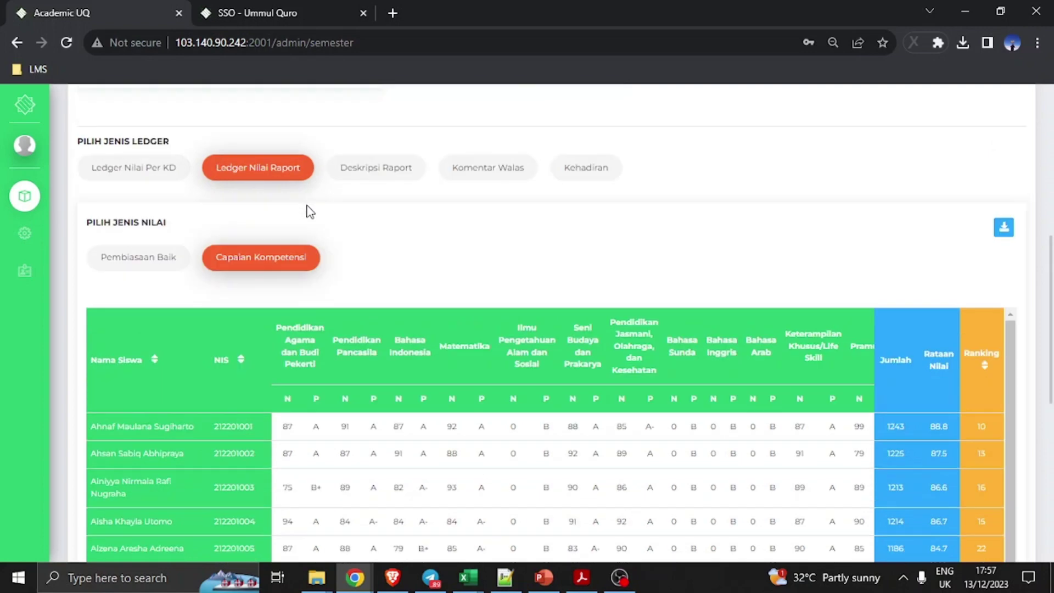
pyautogui.click(145, 259)
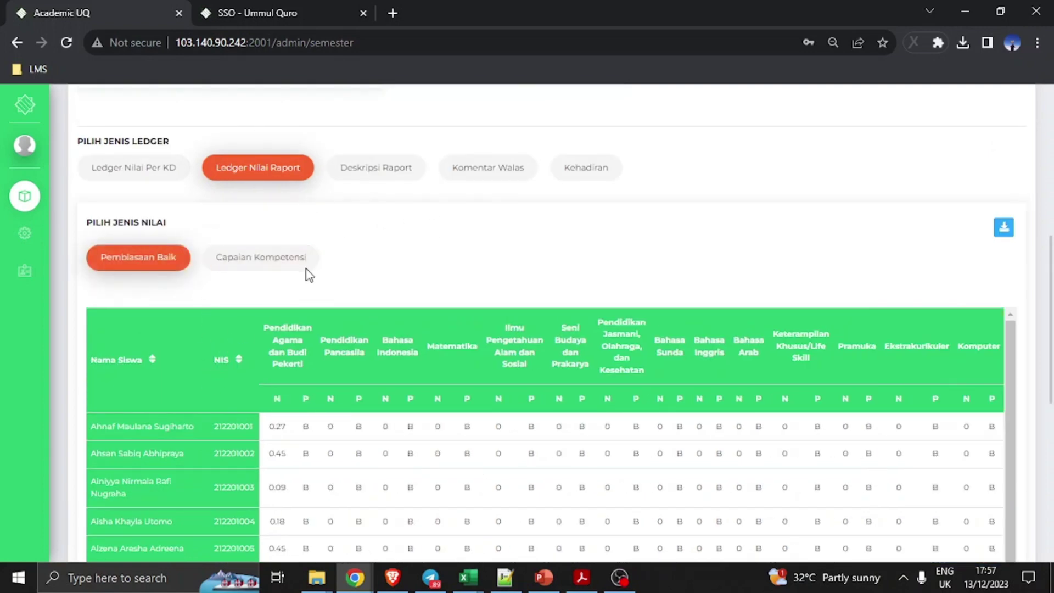
pyautogui.scroll(-1, 326, 266)
pyautogui.scroll(-1, 334, 252)
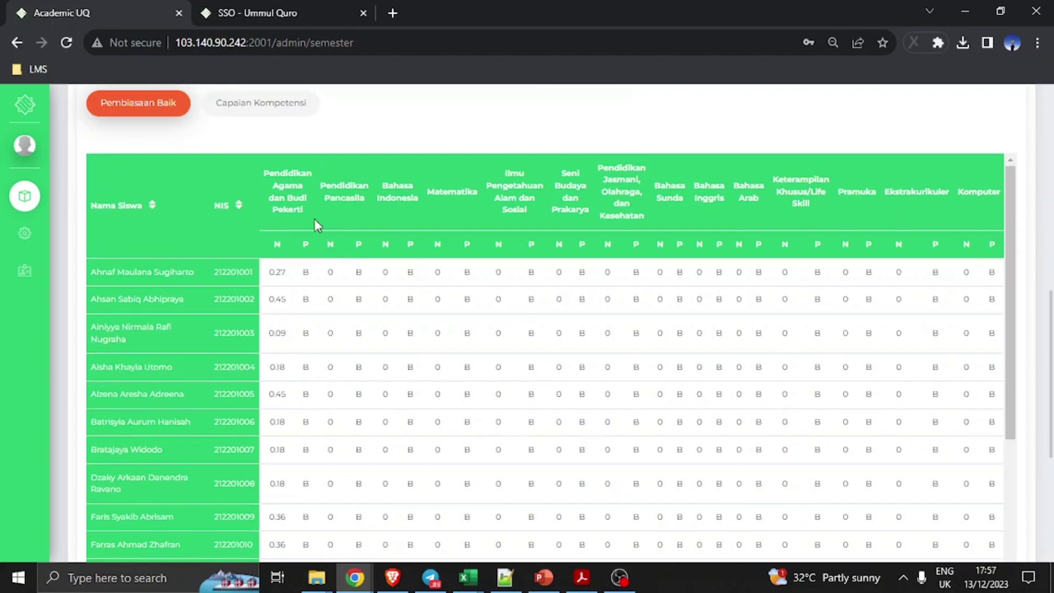
pyautogui.moveTo(287, 175); pyautogui.dragTo(302, 215)
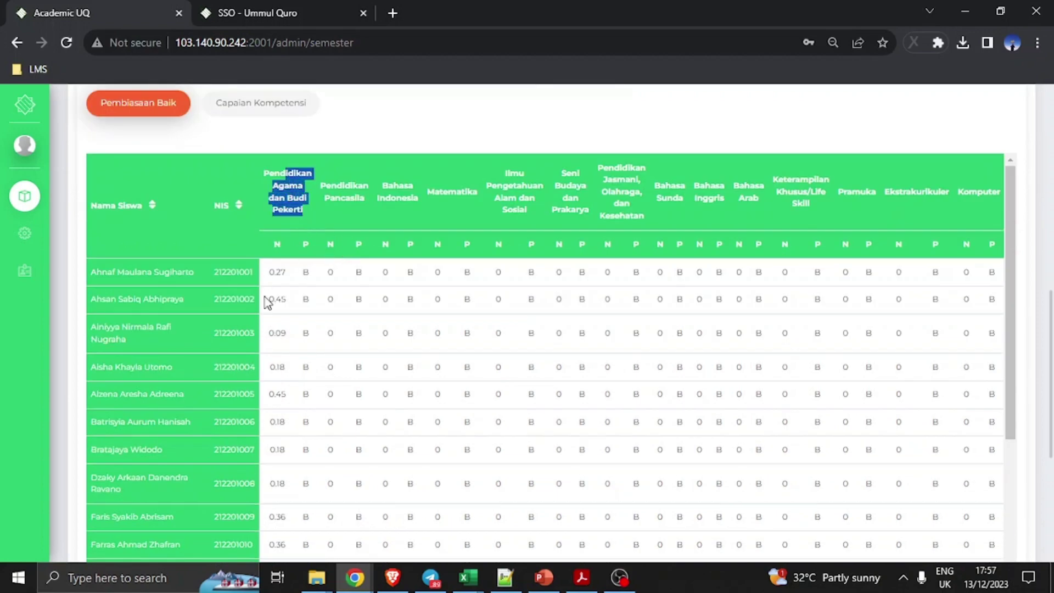
pyautogui.scroll(-2, 280, 401)
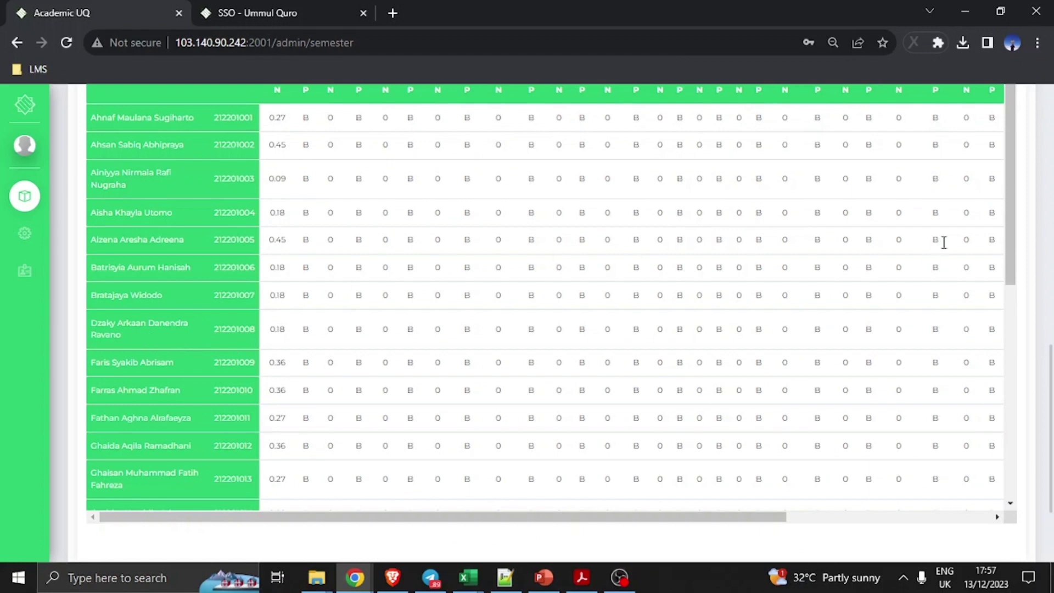
# - Download the class 1A report scores and open Daftar Nilai - Level 1 1A.xlsx in Excel
pyautogui.scroll(5, 1034, 229)
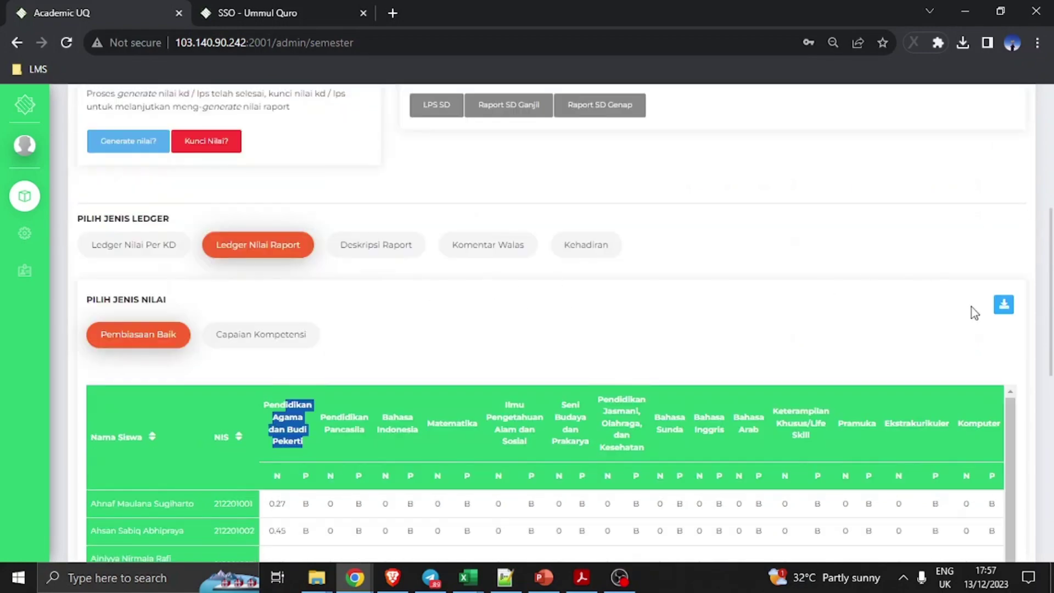
pyautogui.click(1004, 305)
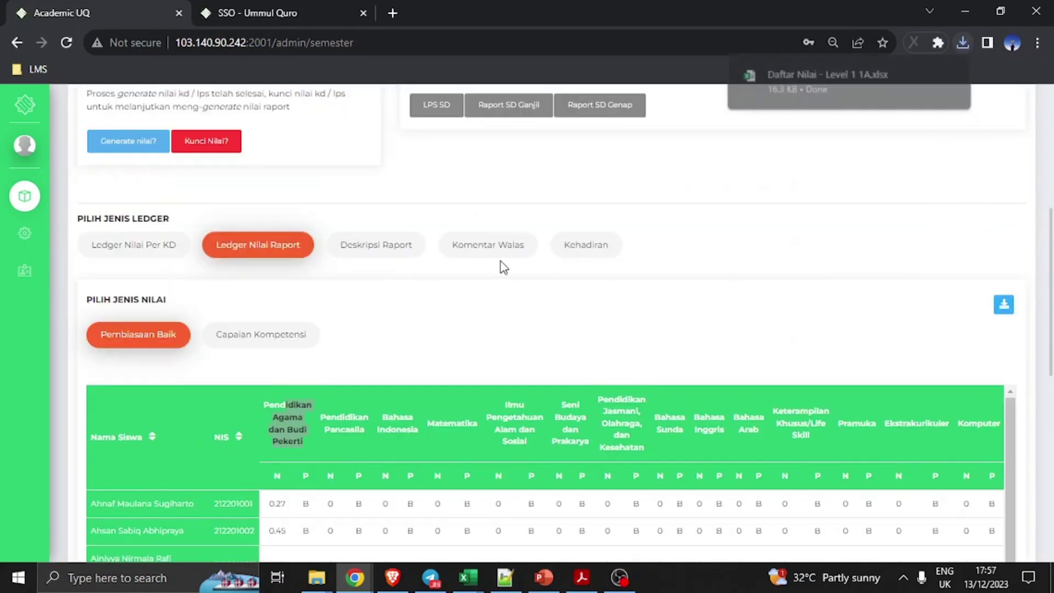
pyautogui.moveTo(865, 80)
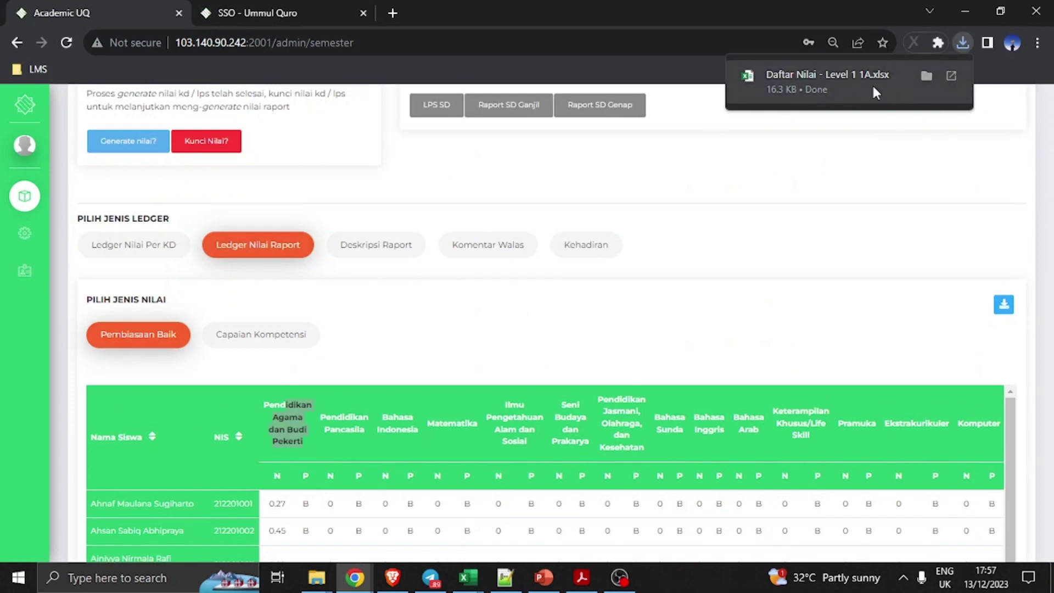
pyautogui.click(786, 68)
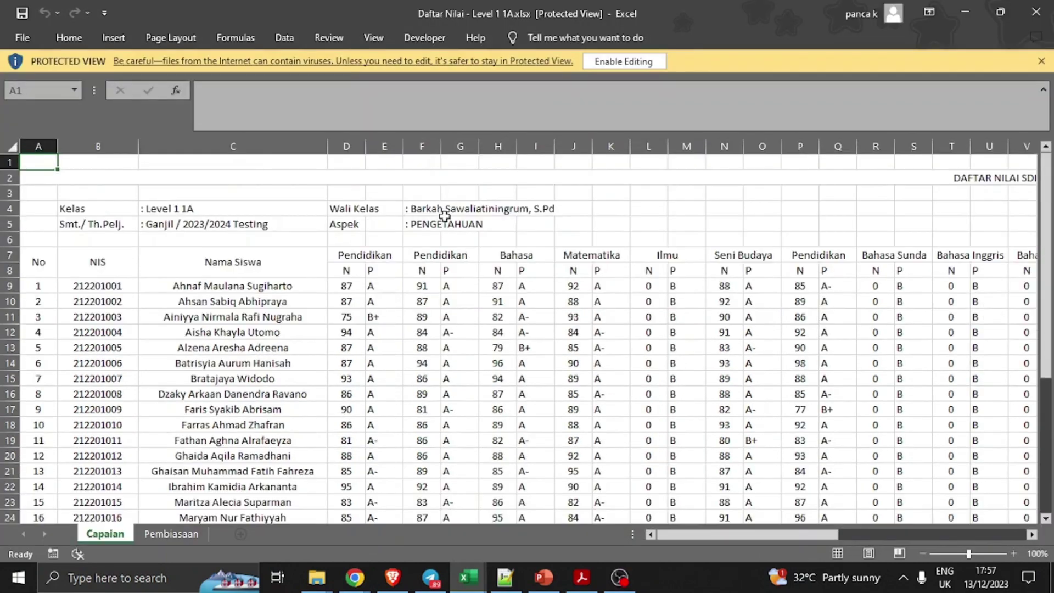
# - Examine the subject headers, N and P columns and the highest, lowest and average rows on the Capaian sheet
pyautogui.click(351, 285)
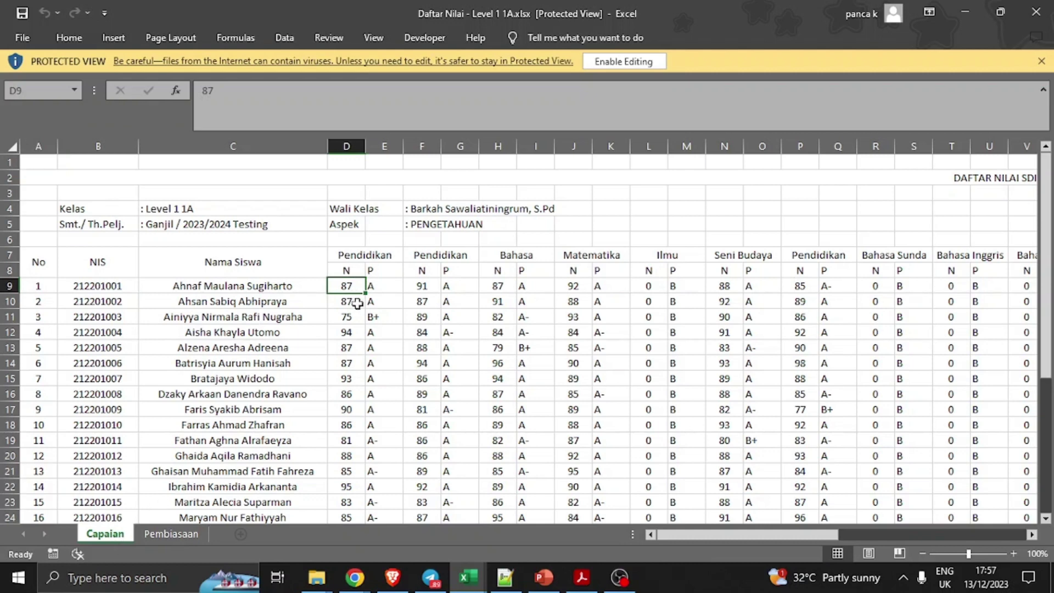
pyautogui.click(384, 269)
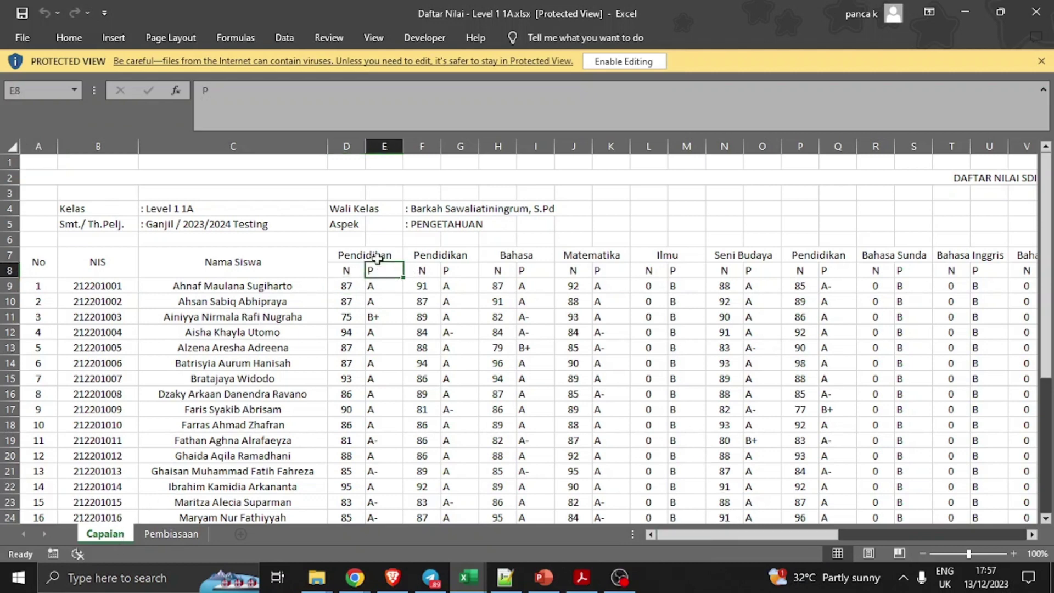
pyautogui.click(377, 257)
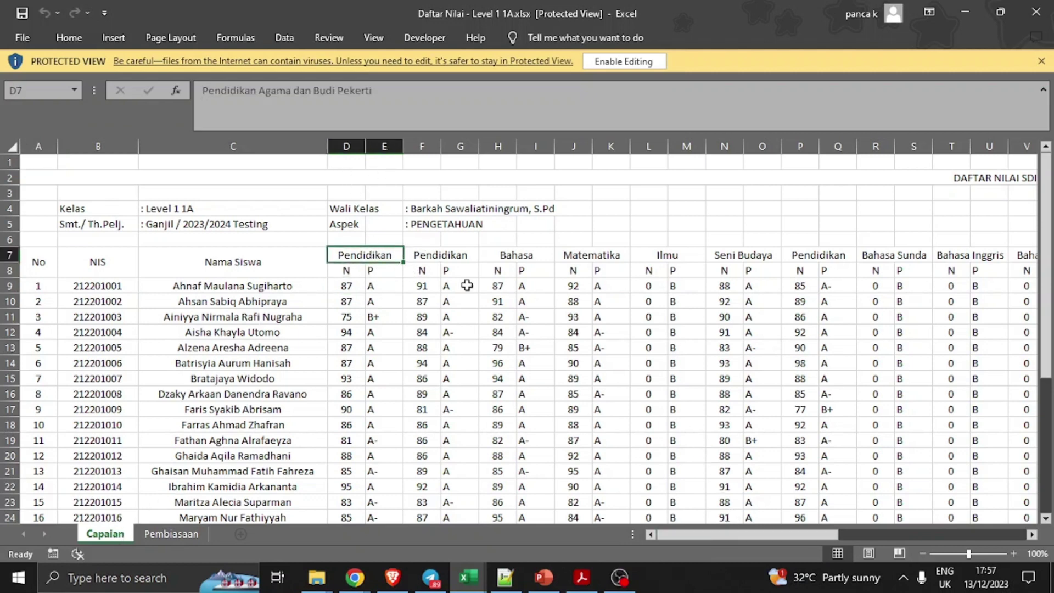
pyautogui.click(460, 248)
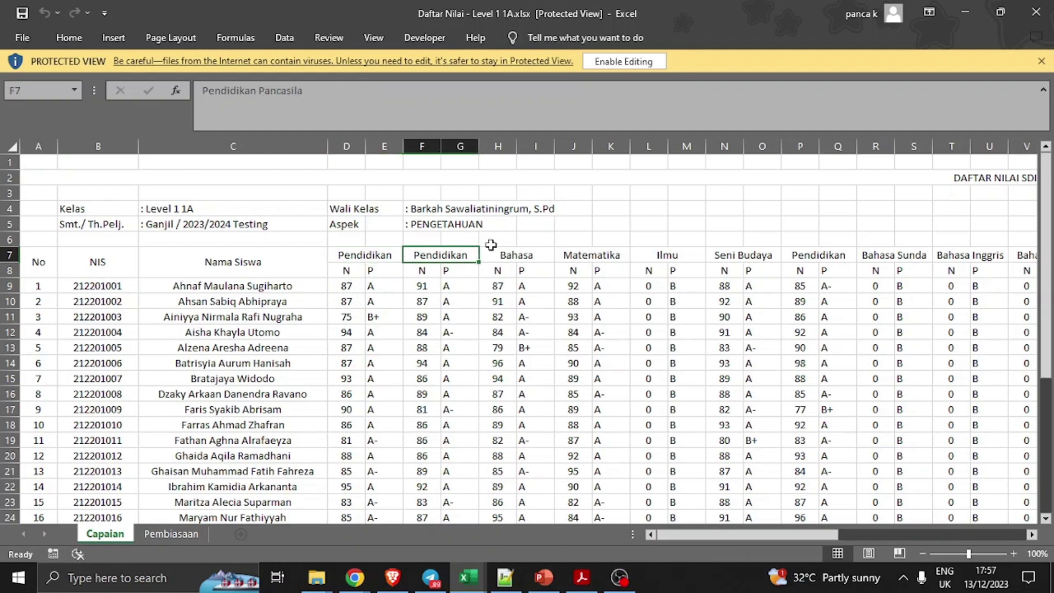
pyautogui.click(494, 252)
pyautogui.click(269, 263)
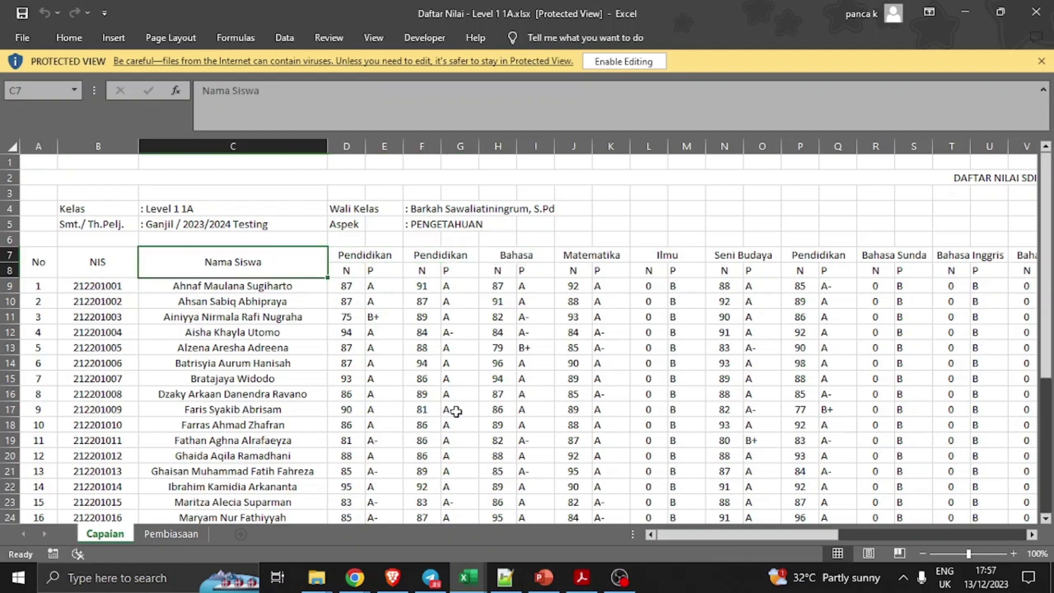
pyautogui.scroll(-7, 672, 398)
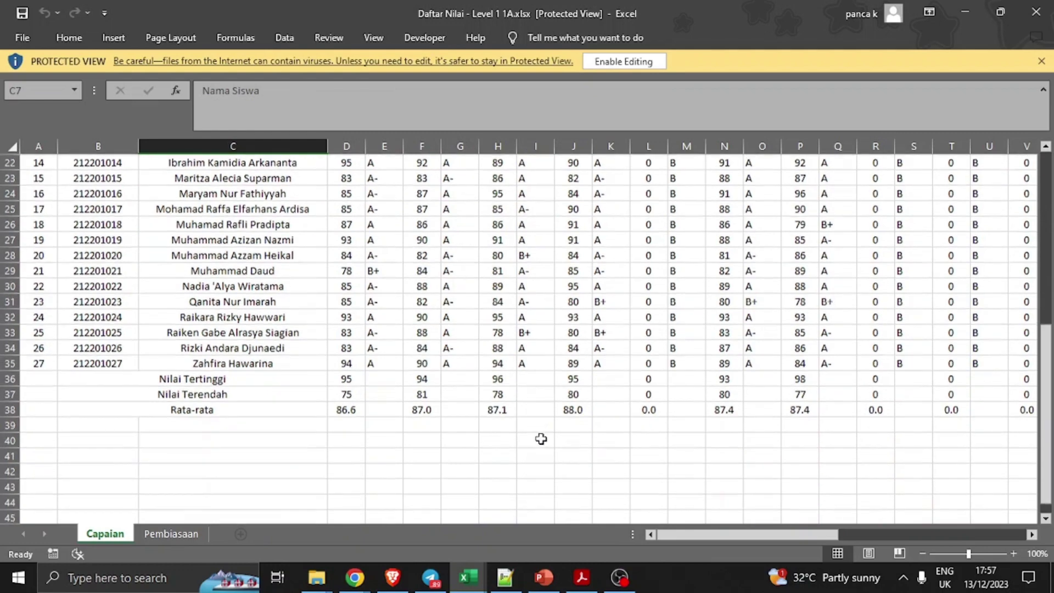
pyautogui.scroll(2, 603, 461)
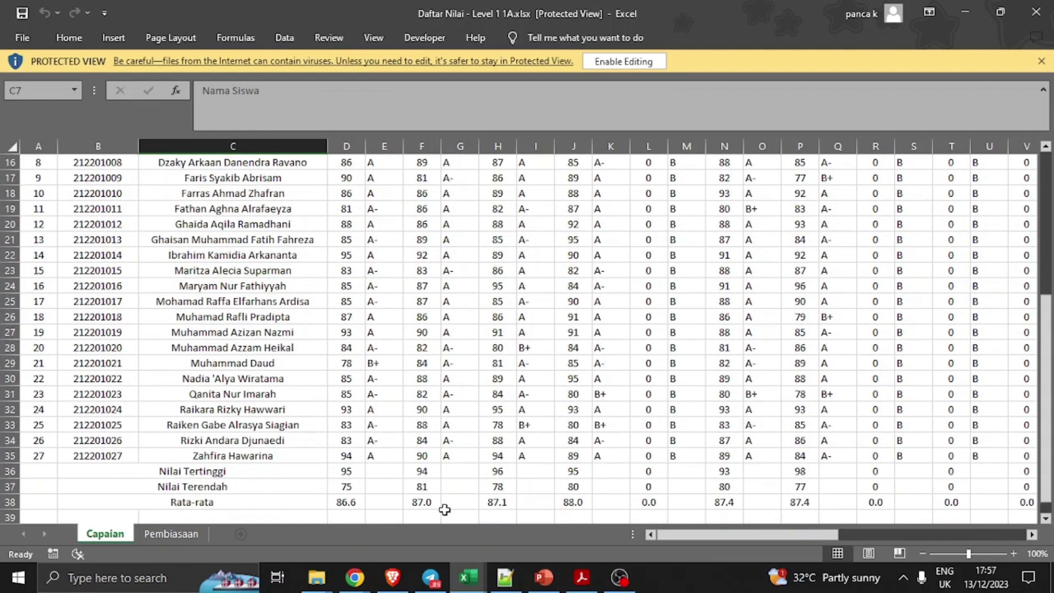
# - Examine the Jumlah, Rata Nilai and Ranking columns at the end of the Capaian score table
pyautogui.moveTo(690, 535); pyautogui.dragTo(895, 535)
pyautogui.scroll(5, 905, 472)
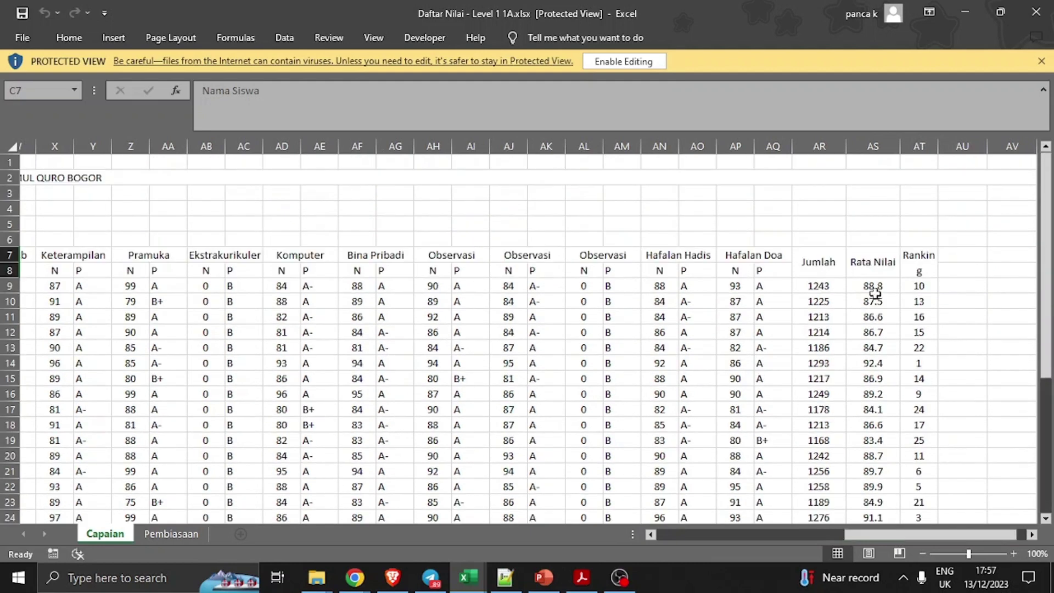
pyautogui.moveTo(920, 258); pyautogui.dragTo(920, 456)
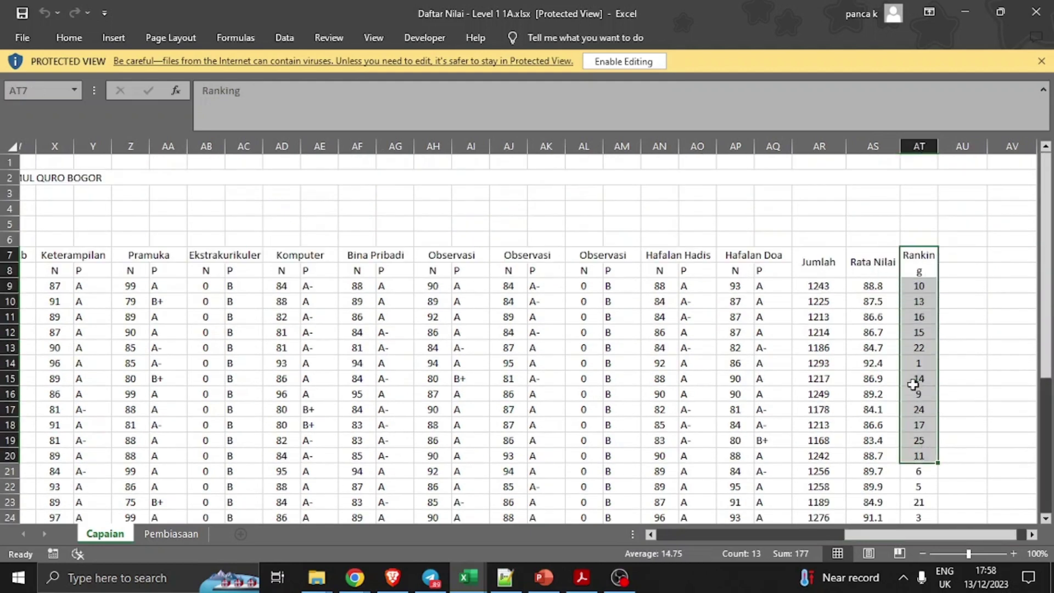
pyautogui.click(886, 367)
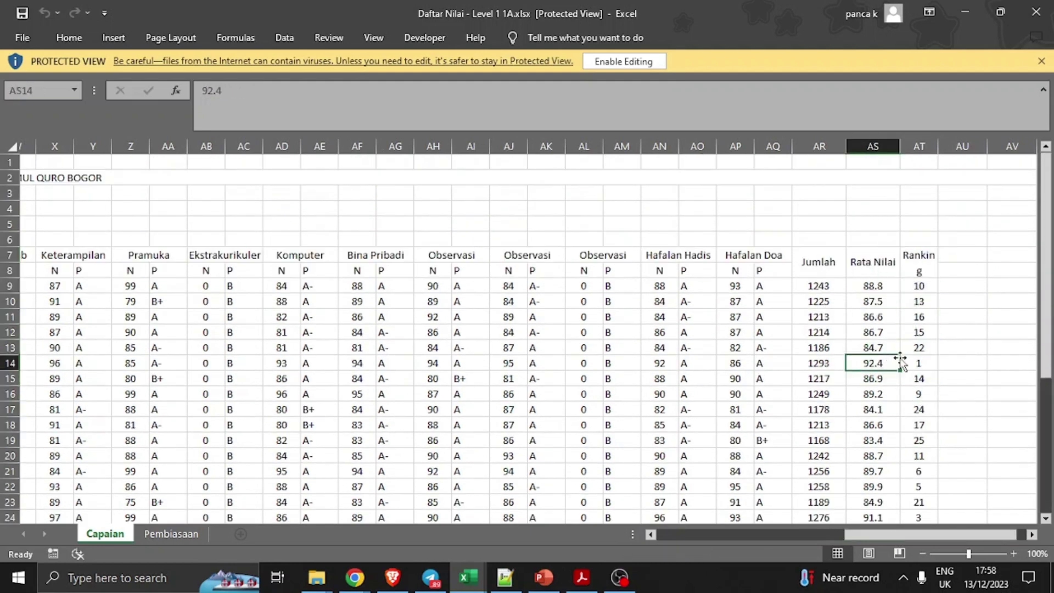
pyautogui.click(914, 362)
pyautogui.keyDown('shift'); pyautogui.click(886, 362); pyautogui.keyUp('shift')
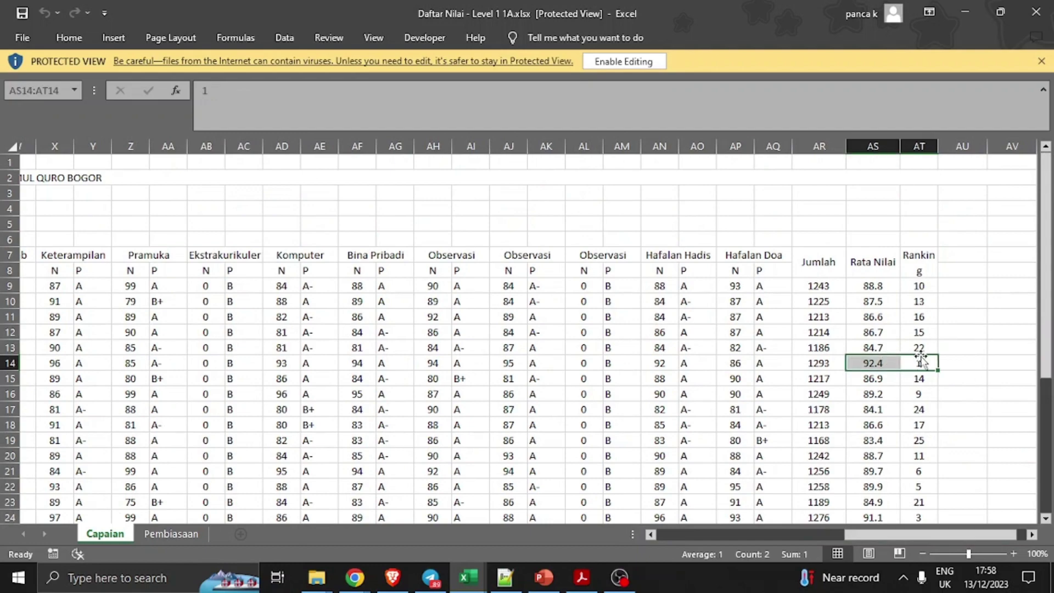
pyautogui.scroll(-5, 897, 373)
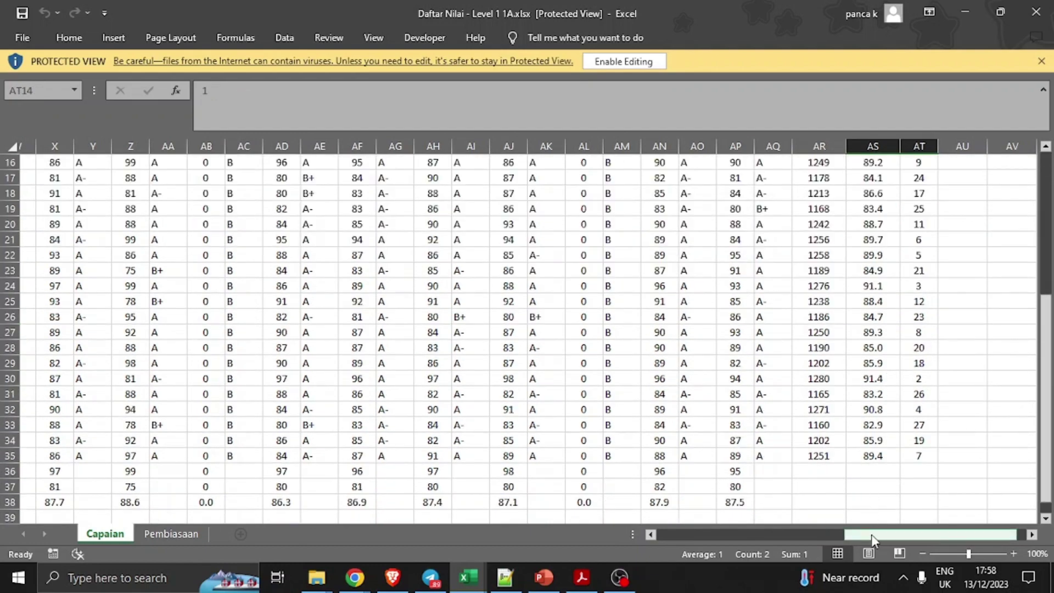
# - Go back to the start of the Capaian table, view the Pembiasaan sheet and return to the Capaian sheet
pyautogui.moveTo(874, 541); pyautogui.dragTo(687, 541)
pyautogui.scroll(5, 577, 461)
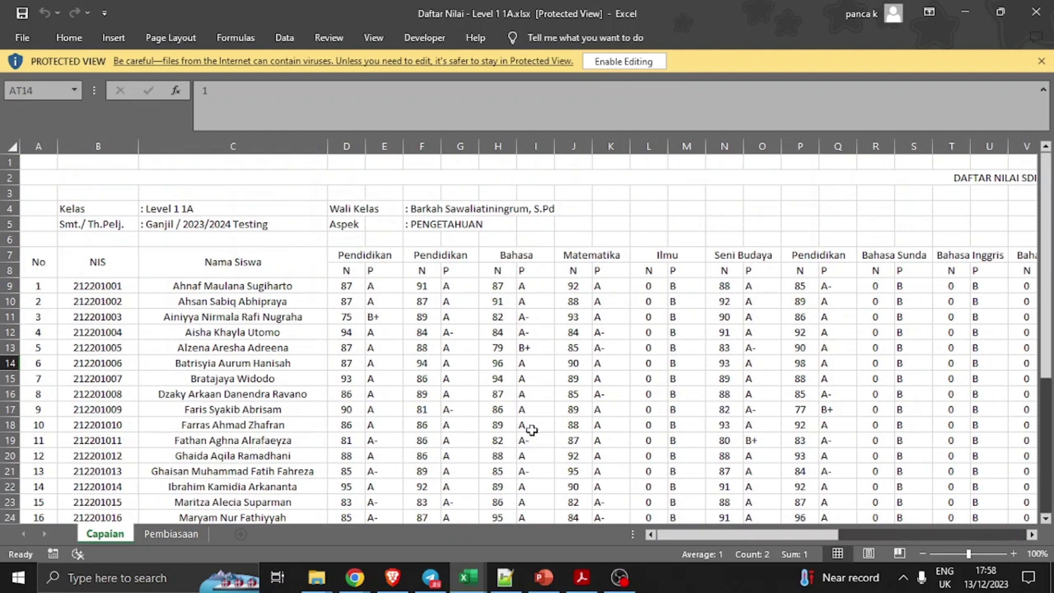
pyautogui.moveTo(683, 541)
pyautogui.mouseDown()
pyautogui.moveTo(738, 541)
pyautogui.moveTo(684, 541)
pyautogui.mouseUp()
pyautogui.click(167, 535)
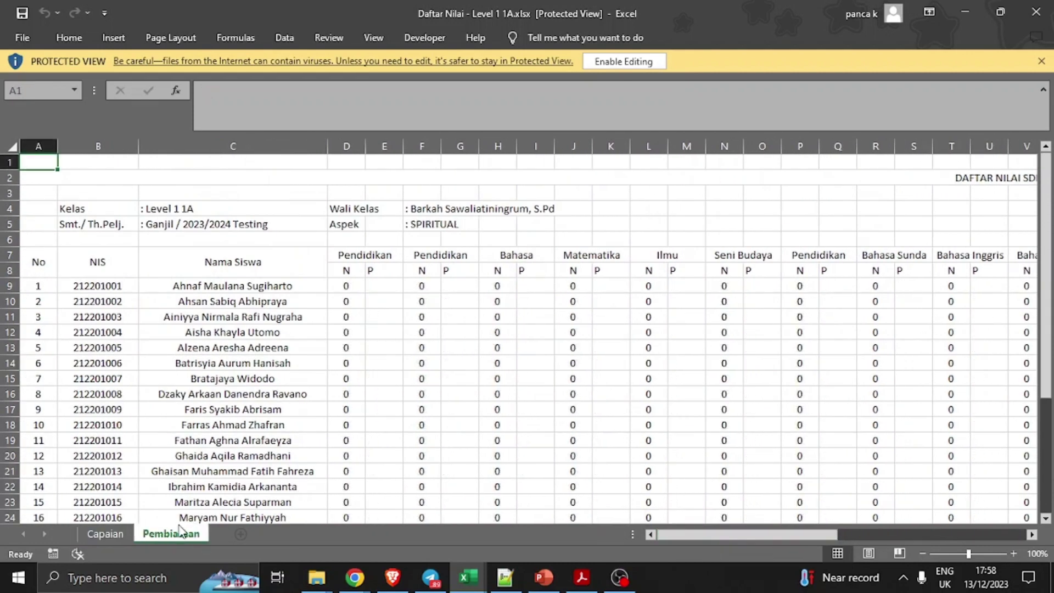
pyautogui.click(105, 535)
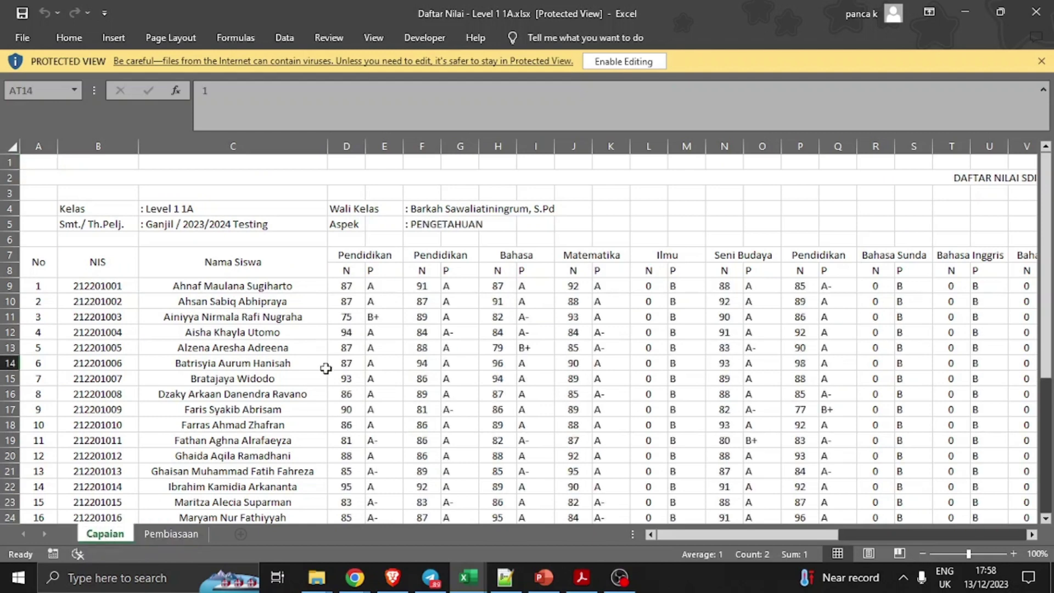
# - Switch back to the Academic UQ page in Chrome and display the Capaian Kompetensi report scores
pyautogui.hotkey('alt', 'Tab')
pyautogui.hotkey('alt', 'Tab')
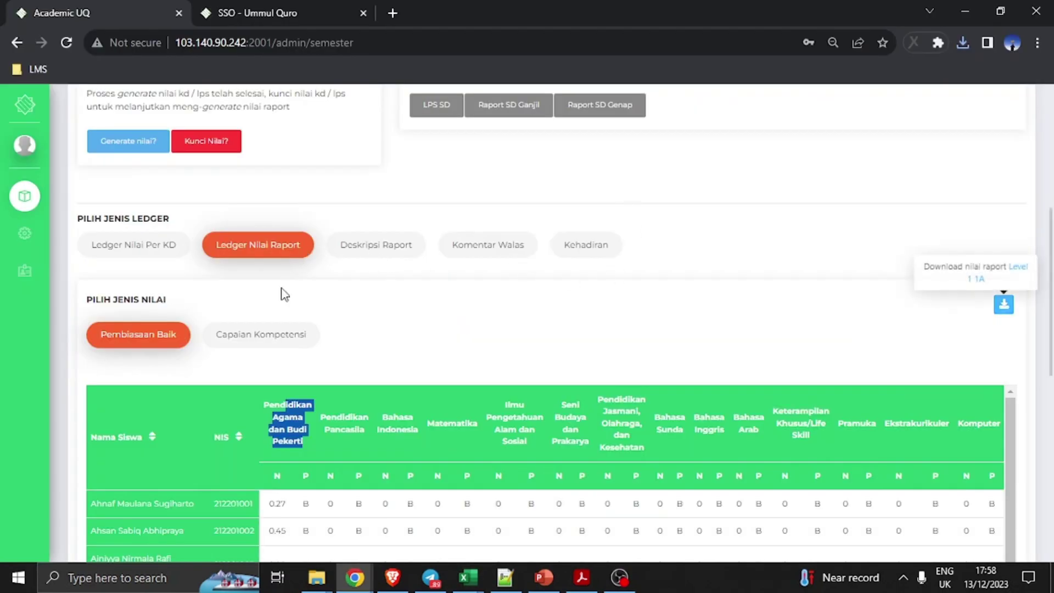
pyautogui.click(280, 334)
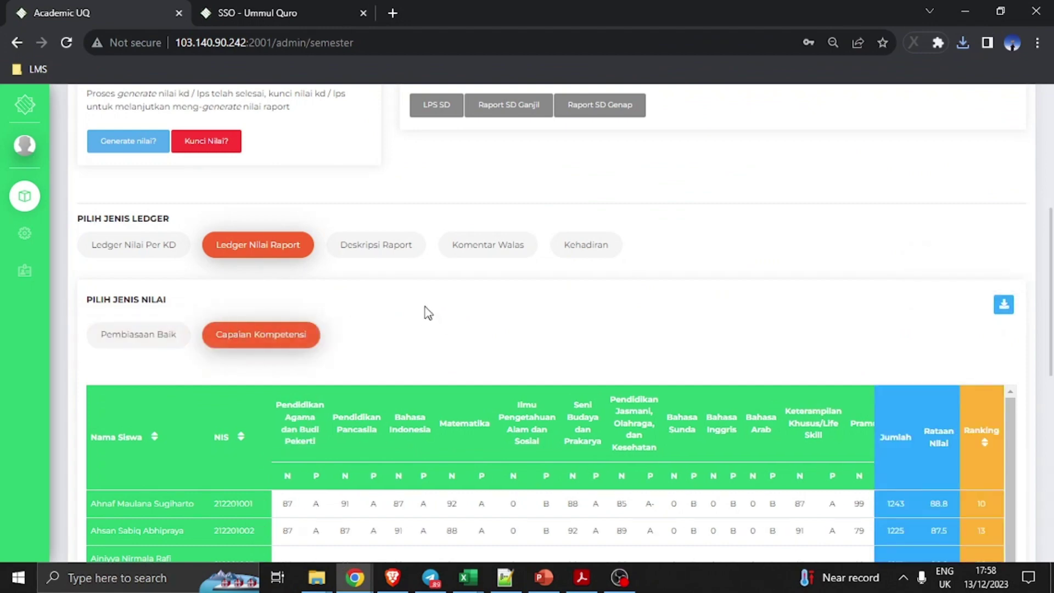
# - Display the Deskripsi Raport of the first student in the list and examine the Pengetahuan description for Pendidikan Agama dan Budi Pekerti
pyautogui.scroll(1, 429, 313)
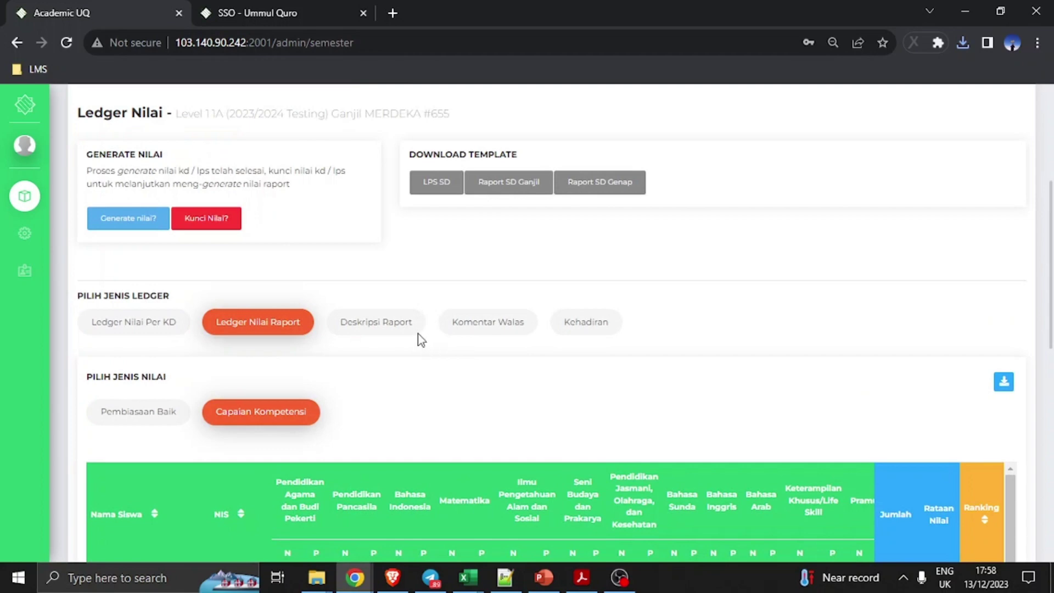
pyautogui.click(372, 322)
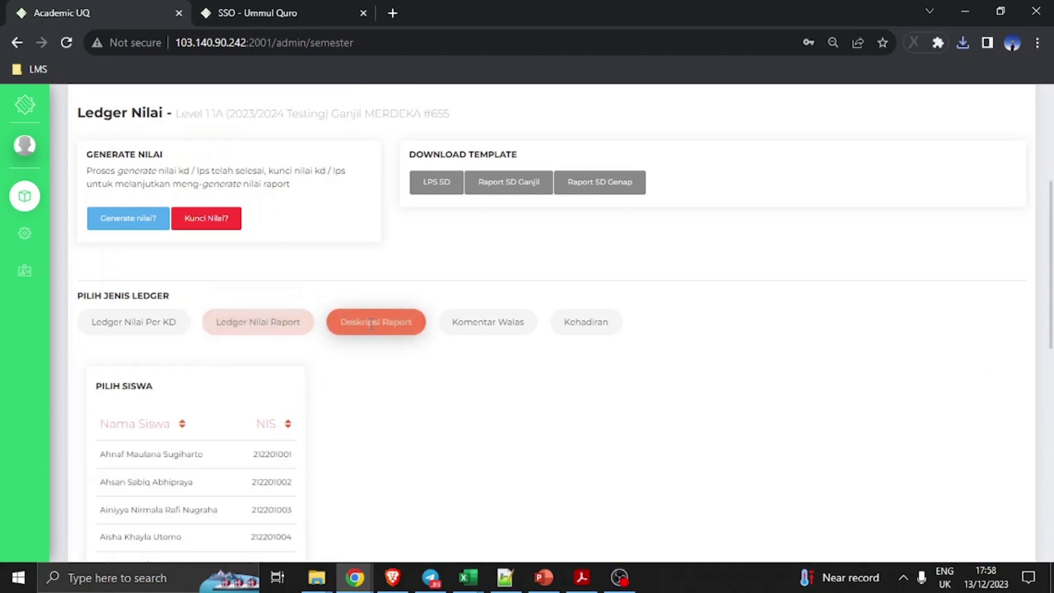
pyautogui.click(164, 454)
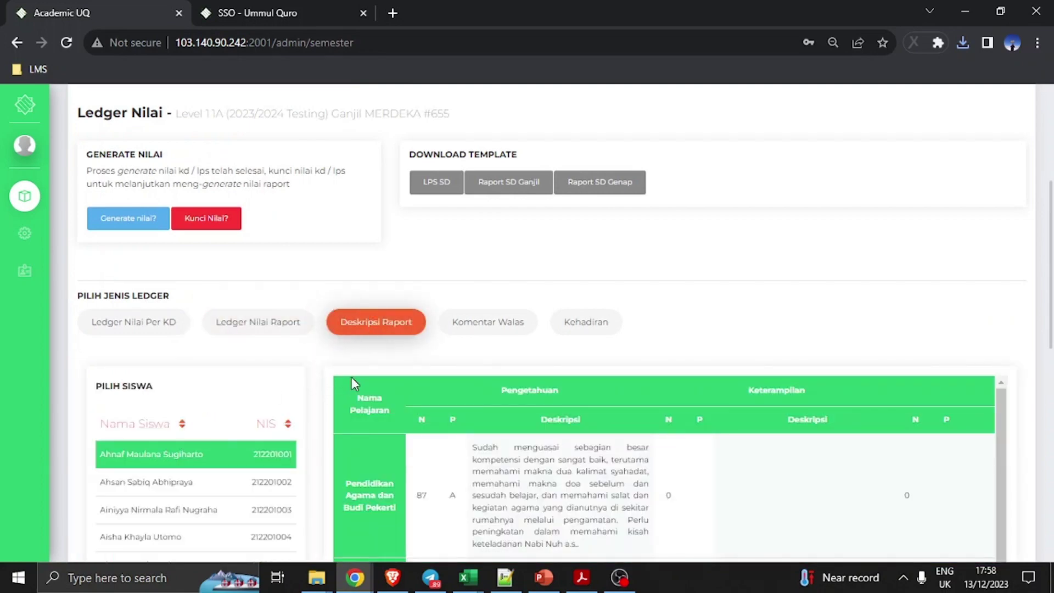
pyautogui.scroll(-2, 189, 434)
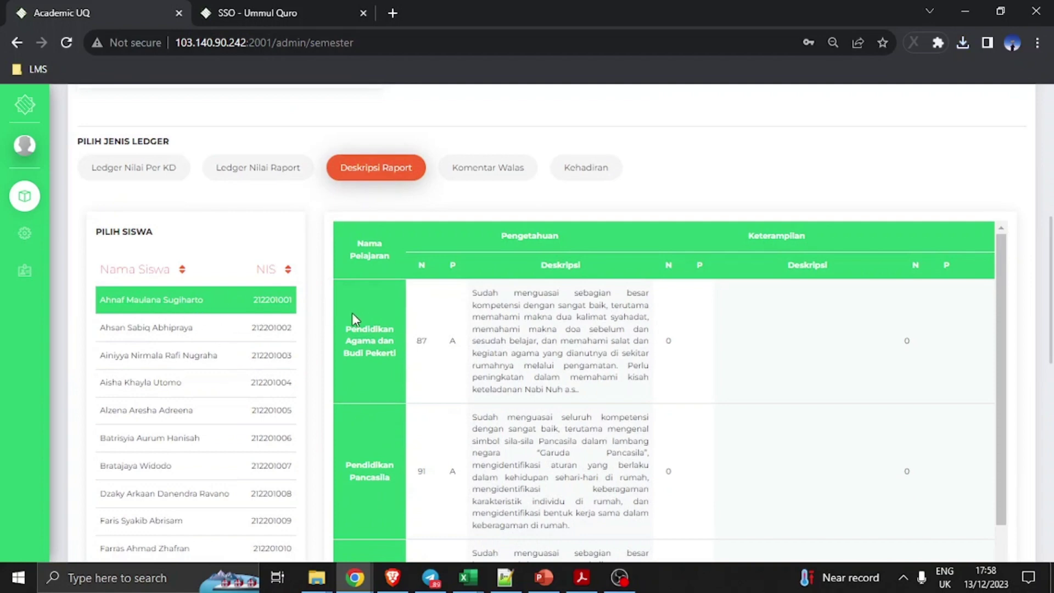
pyautogui.scroll(-1, 388, 334)
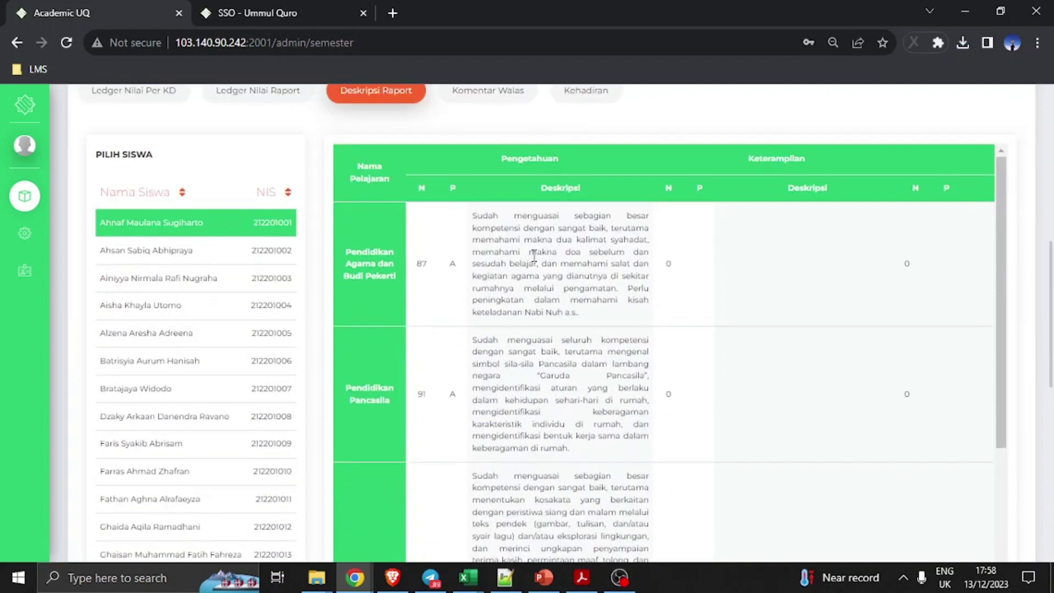
pyautogui.moveTo(473, 214); pyautogui.dragTo(603, 301)
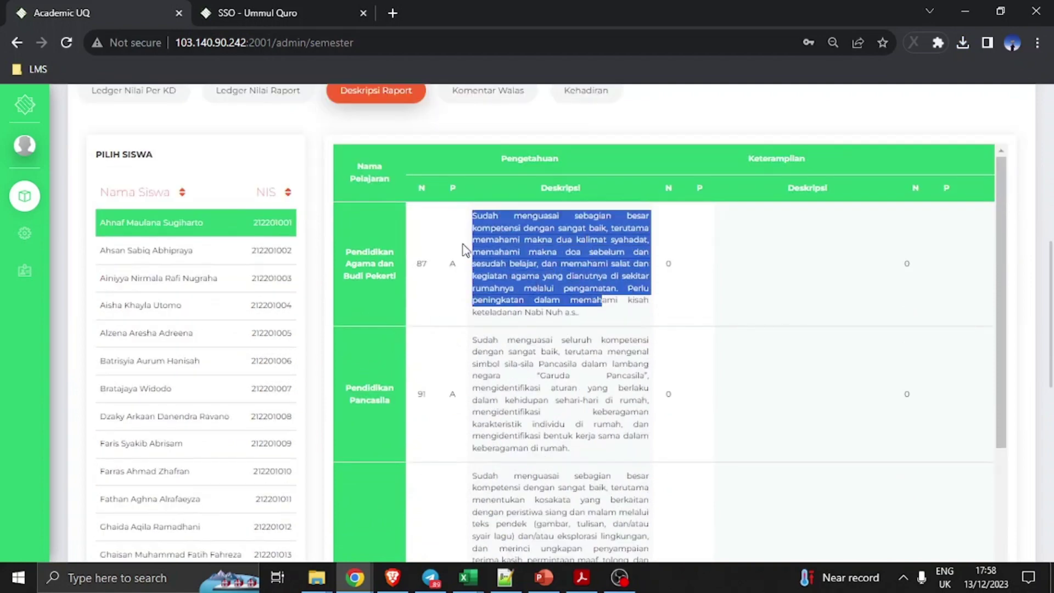
pyautogui.click(592, 325)
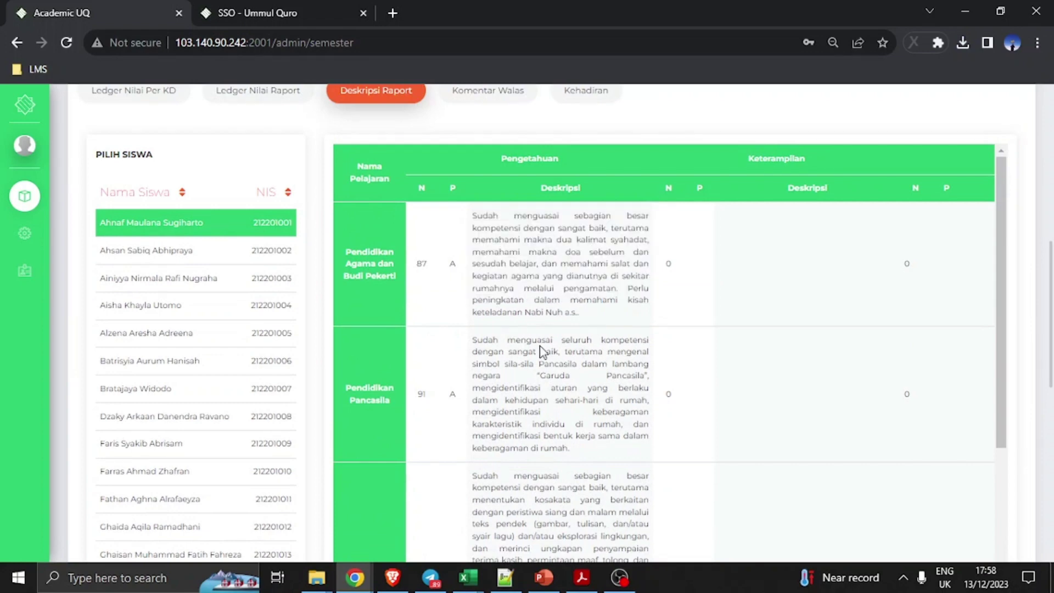
# - Switch from the Deskripsi Raport view to Komentar Walas and examine the homeroom comment table for LPS and Raport
pyautogui.scroll(-1, 541, 350)
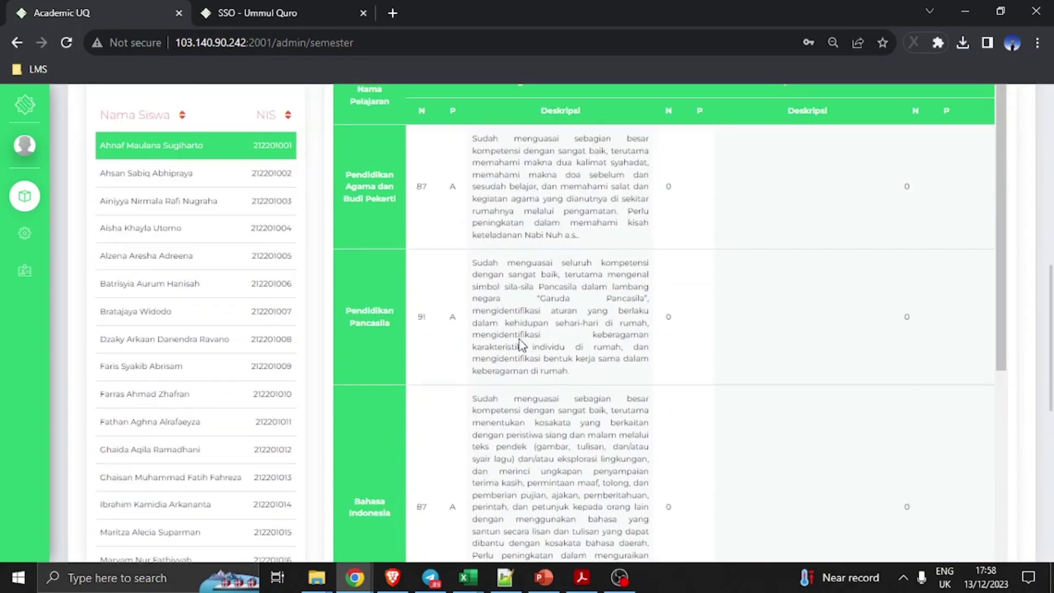
pyautogui.scroll(5, 521, 345)
pyautogui.click(465, 401)
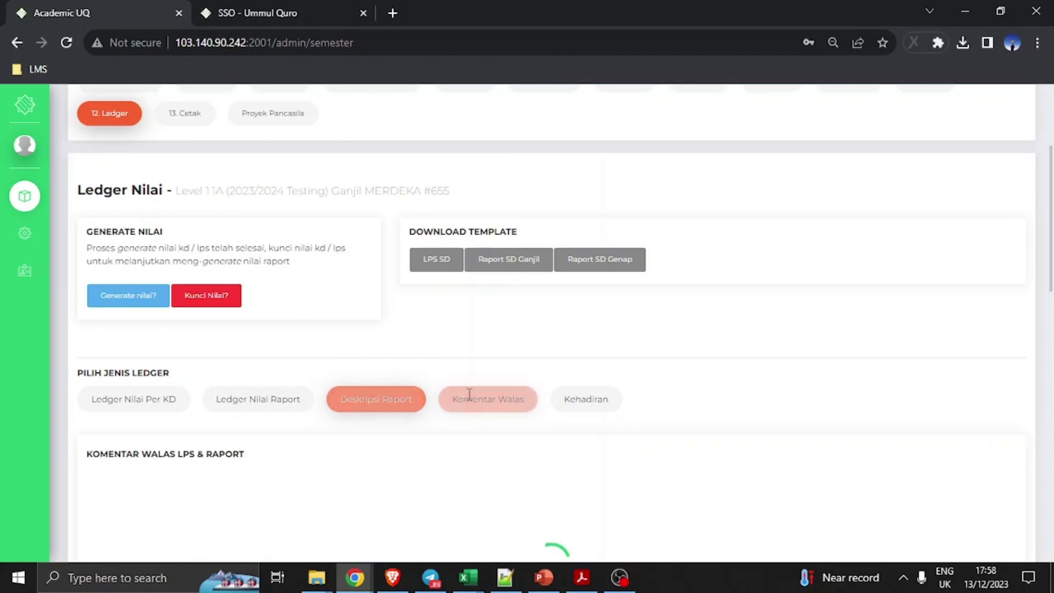
pyautogui.scroll(-1, 467, 384)
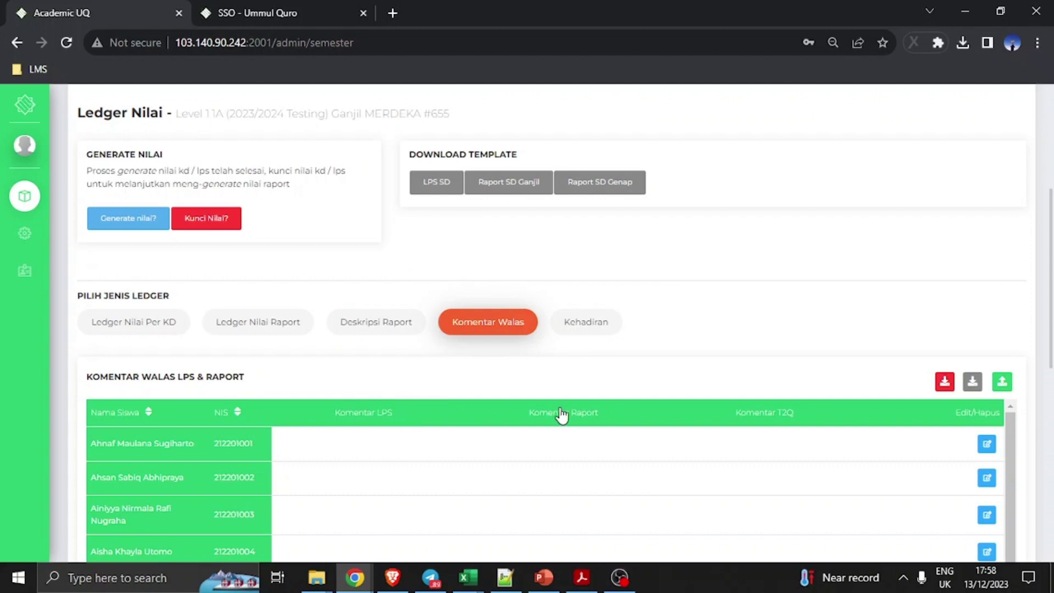
pyautogui.scroll(-1, 615, 418)
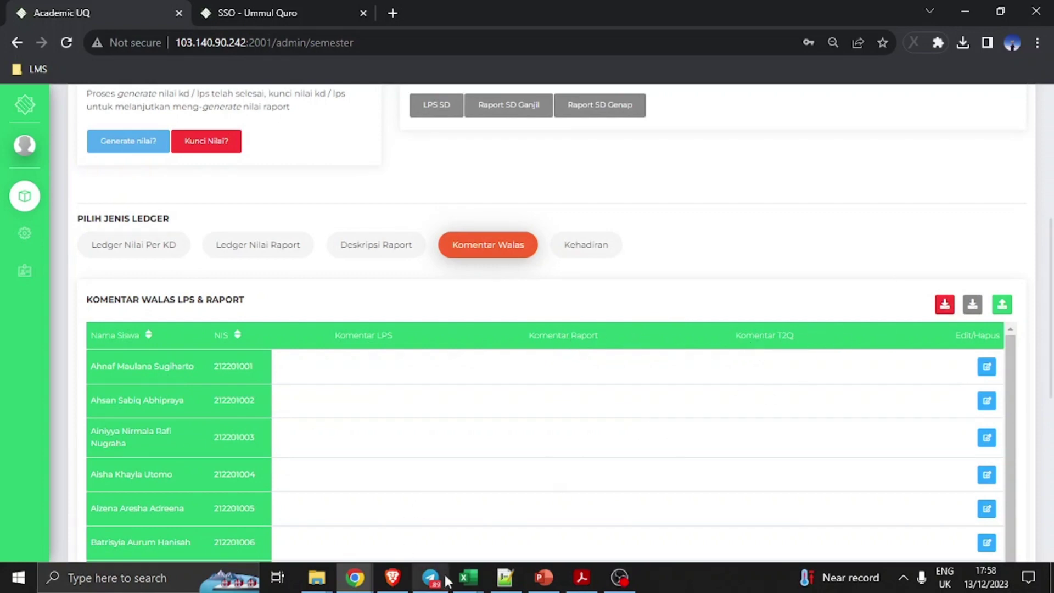
# - Switch to the isianT2Qrapor2023.xlsx workbook in Excel and choose to view the recovered files later
pyautogui.moveTo(469, 578)
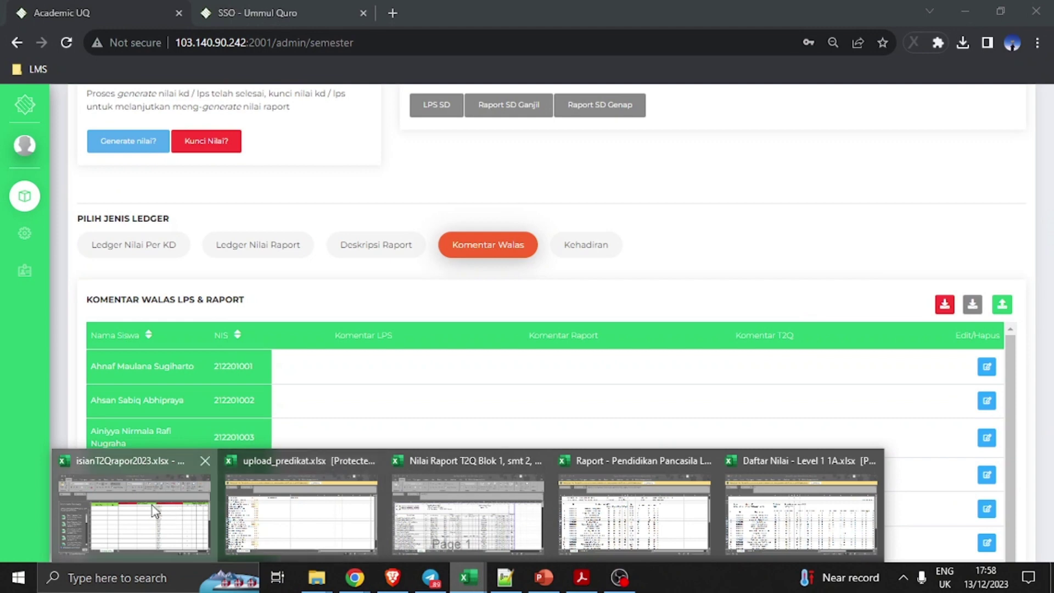
pyautogui.click(177, 512)
pyautogui.click(186, 523)
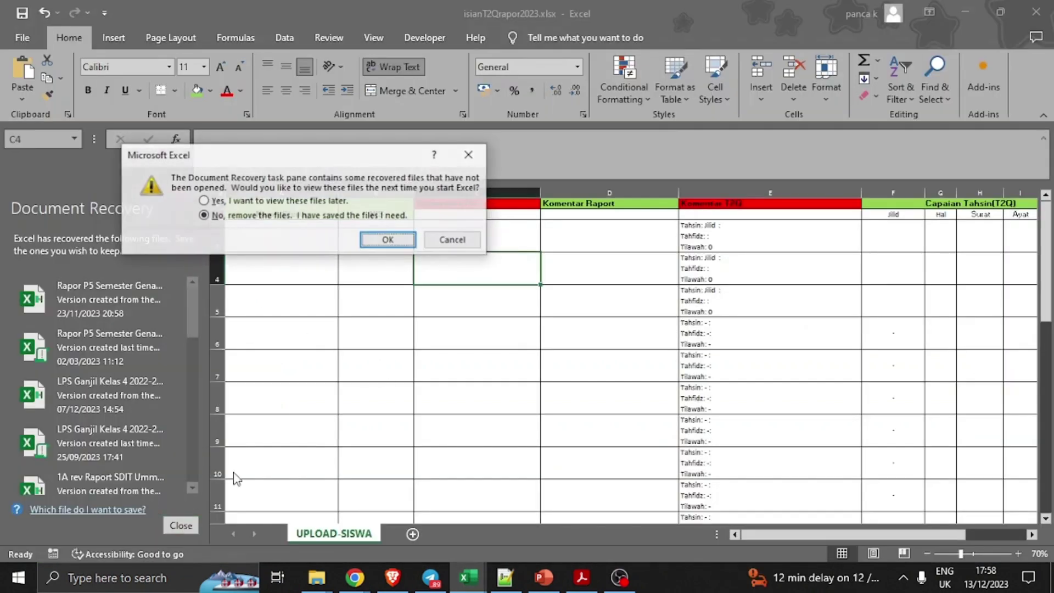
pyautogui.click(309, 203)
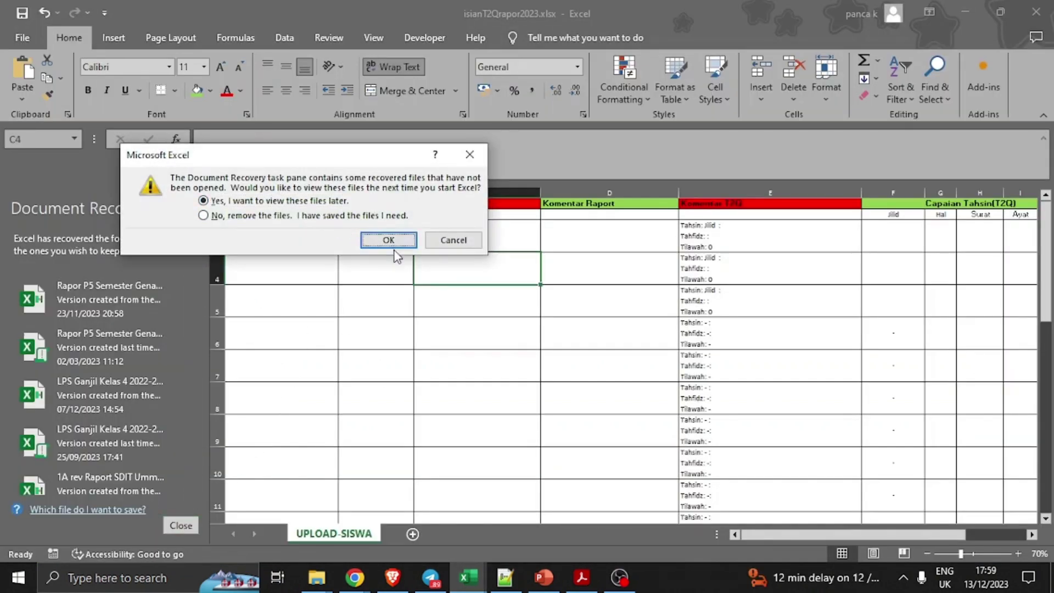
pyautogui.click(389, 240)
# - Review the UPLOAD-SISWA columns from Nama Siswa and NIS through the comment columns to the Capaian T2Q columns
pyautogui.click(69, 193)
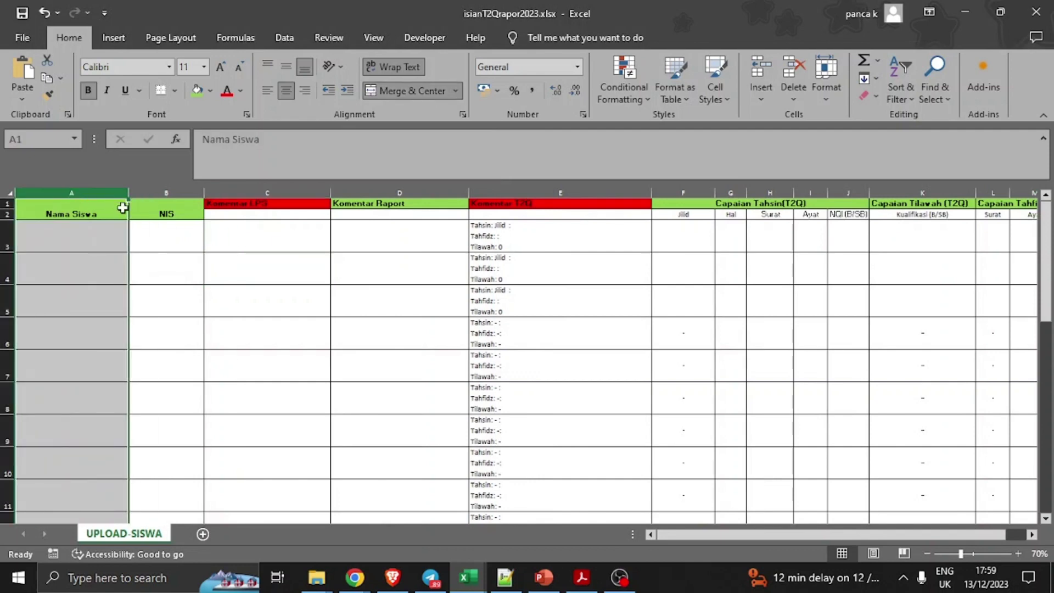
pyautogui.click(166, 208)
pyautogui.click(278, 189)
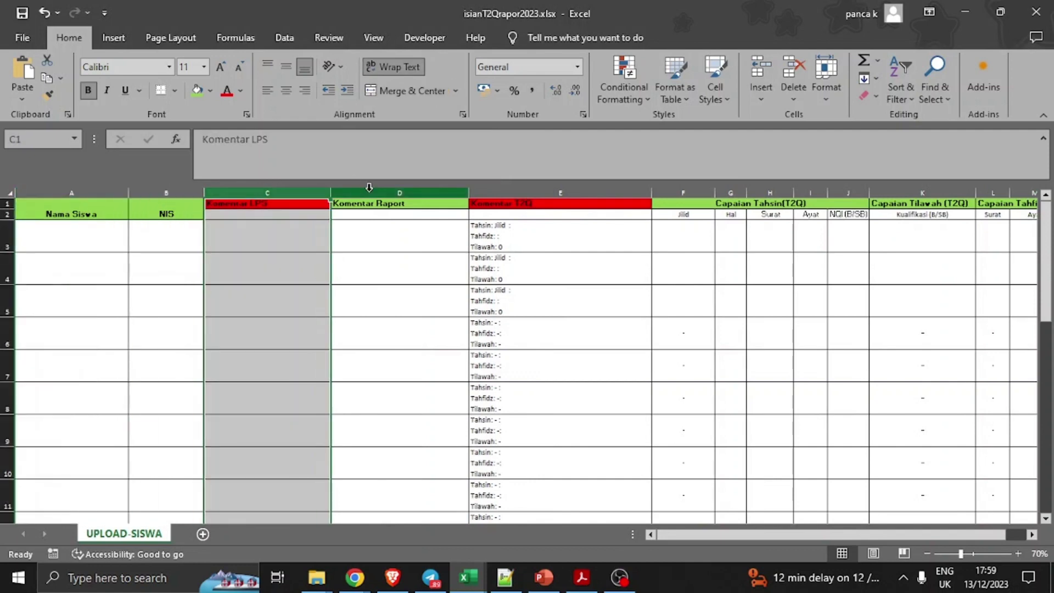
pyautogui.click(349, 186)
pyautogui.click(506, 190)
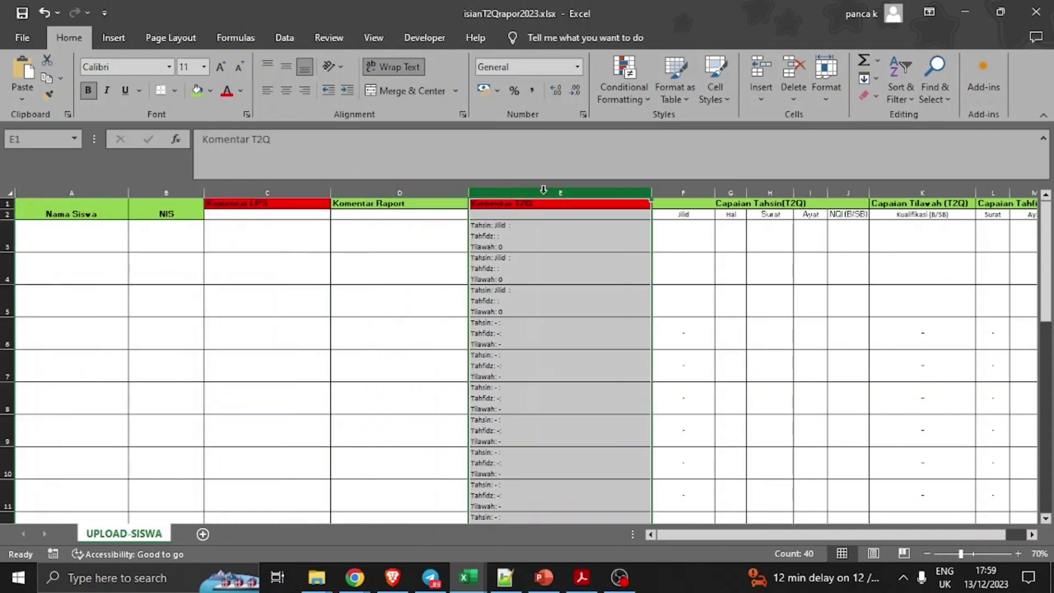
pyautogui.click(663, 237)
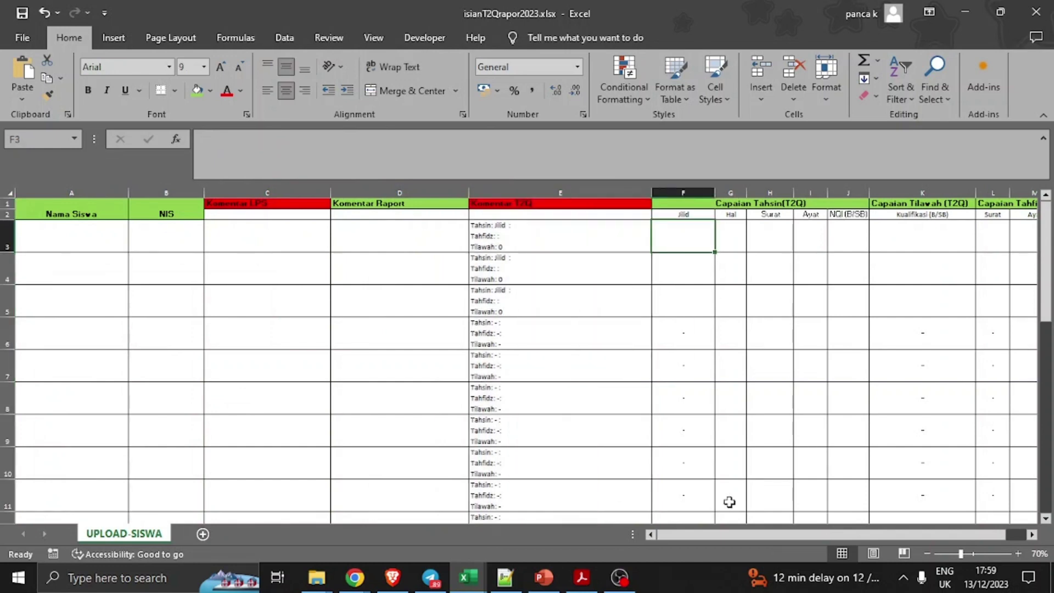
pyautogui.moveTo(759, 535); pyautogui.dragTo(781, 535)
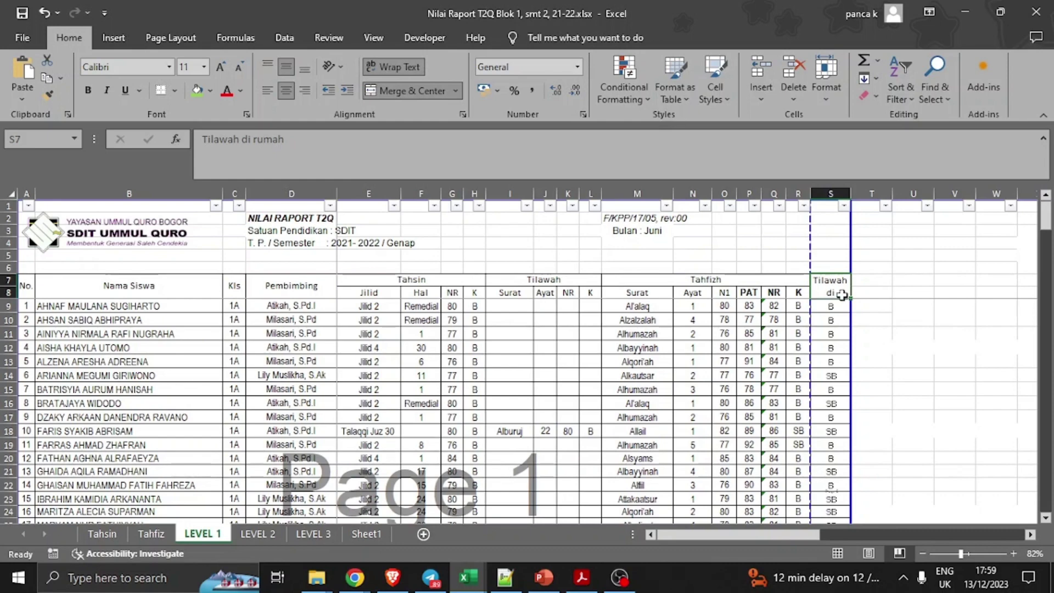
# - Check the Tilawah di rumah column in the Nilai Raport T2Q workbook, and return to the first columns of isianT2Qrapor2023.xlsx
pyautogui.moveTo(832, 285); pyautogui.dragTo(836, 361)
pyautogui.hotkey('alt', 'Tab')
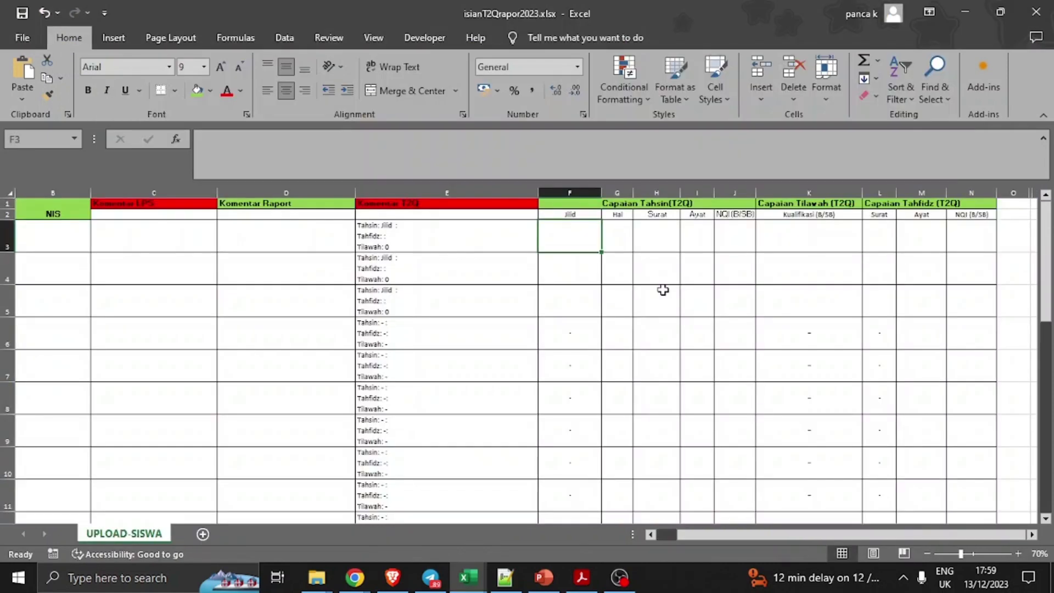
pyautogui.click(662, 536)
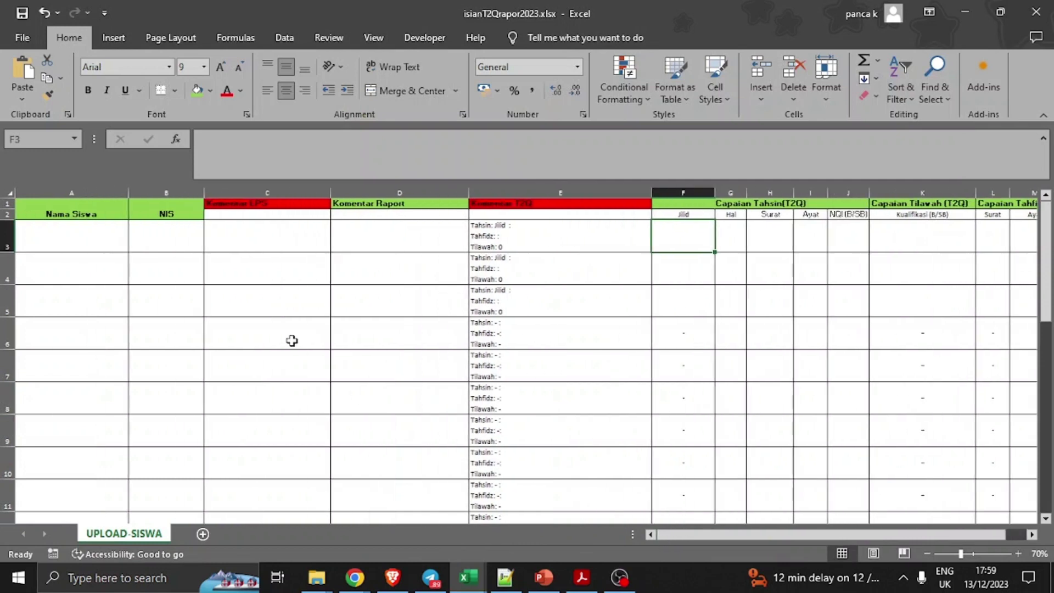
# - Select cell A3 under Nama Siswa as the destination and switch to the Daftar Nilai - Level 1 1A.xlsx workbook
pyautogui.click(83, 239)
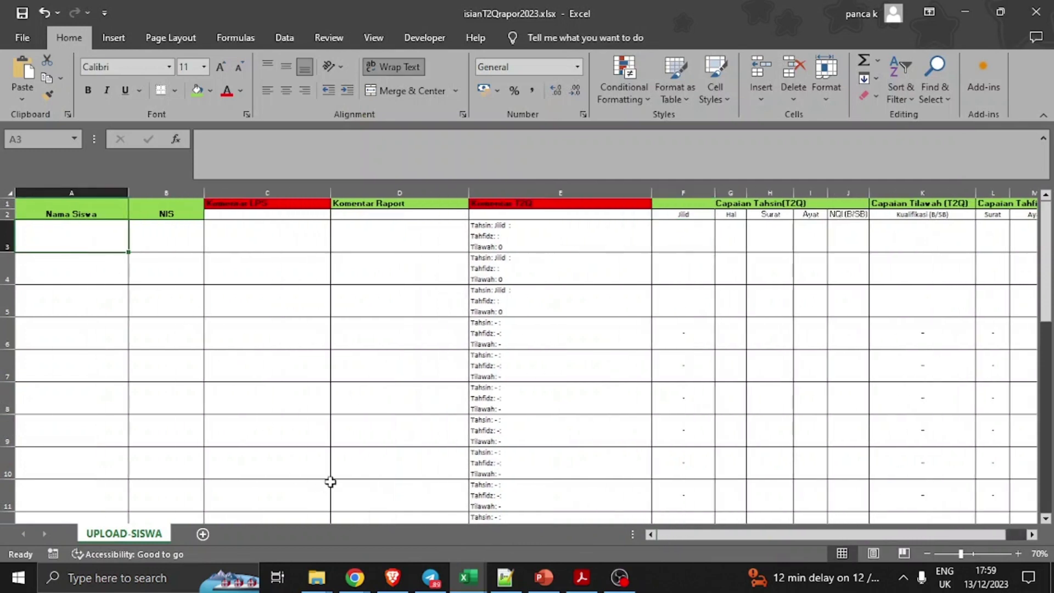
pyautogui.hotkey('alt', 'Tab')
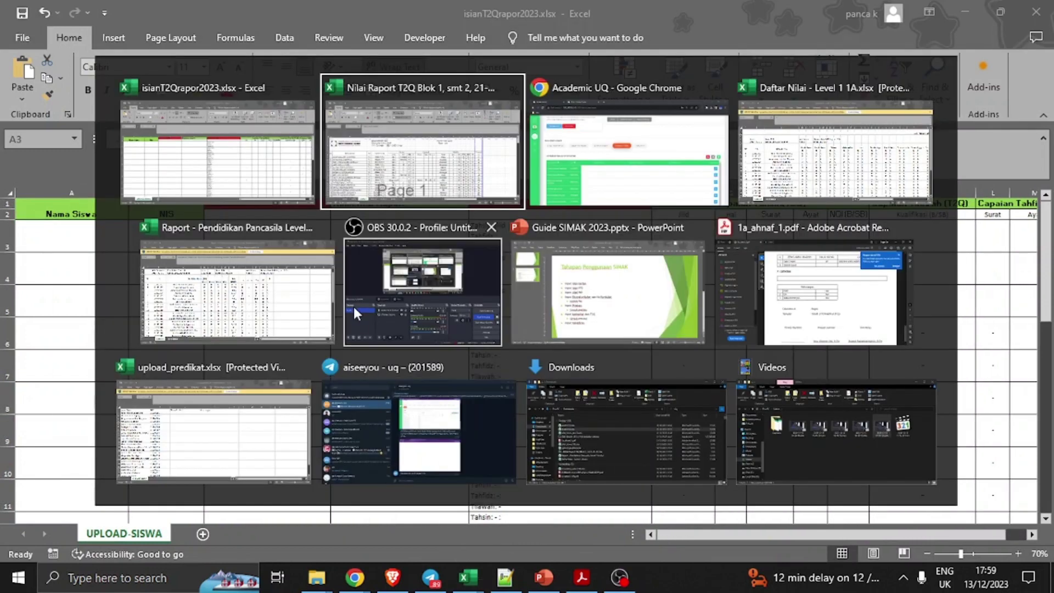
pyautogui.click(801, 165)
pyautogui.click(181, 301)
pyautogui.click(192, 285)
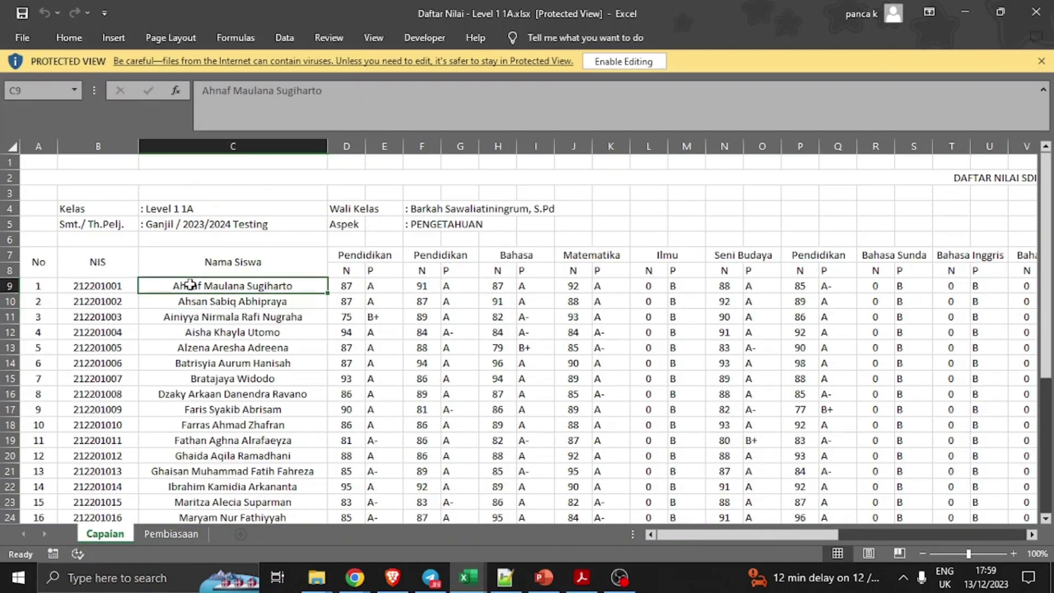
pyautogui.scroll(-5, 220, 384)
pyautogui.keyDown('shift'); pyautogui.click(233, 409); pyautogui.keyUp('shift')
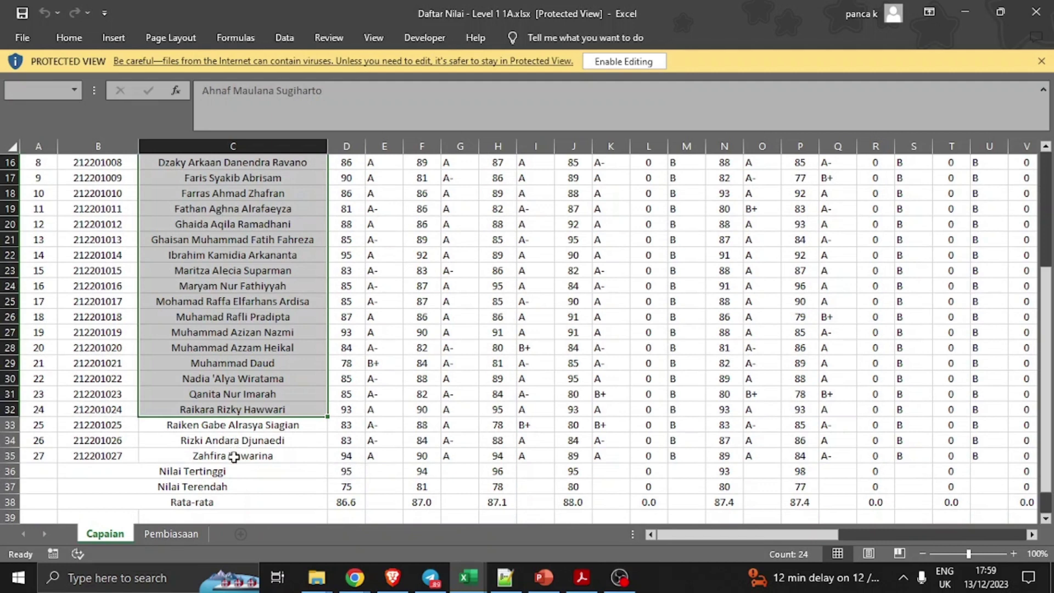
pyautogui.click(233, 409)
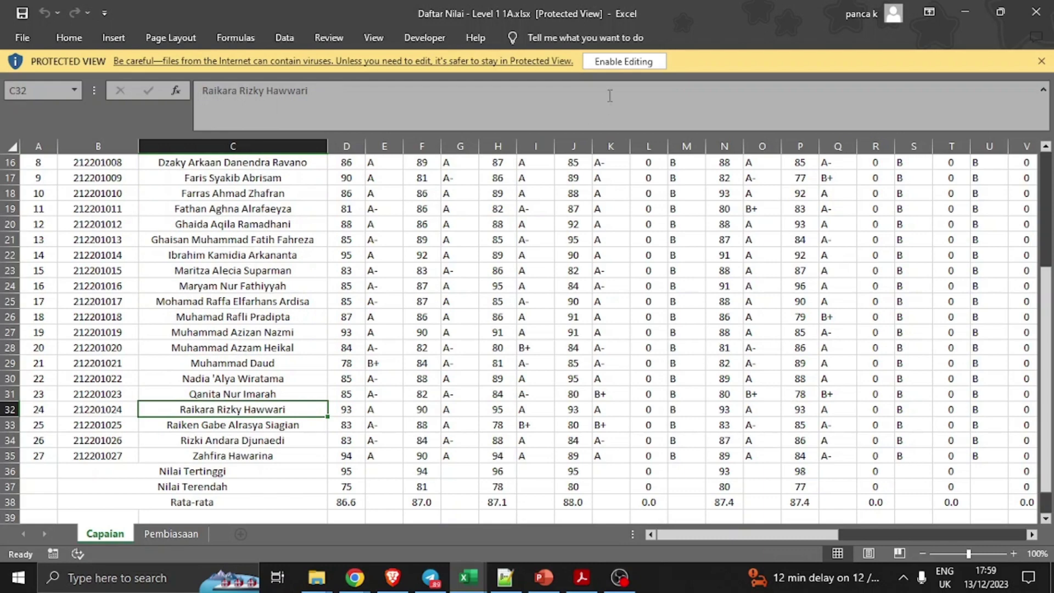
# - Enable editing in the workbook and copy the student names in C9:C35 into the Nama Siswa column of isianT2Qrapor2023.xlsx, starting at A3
pyautogui.click(624, 61)
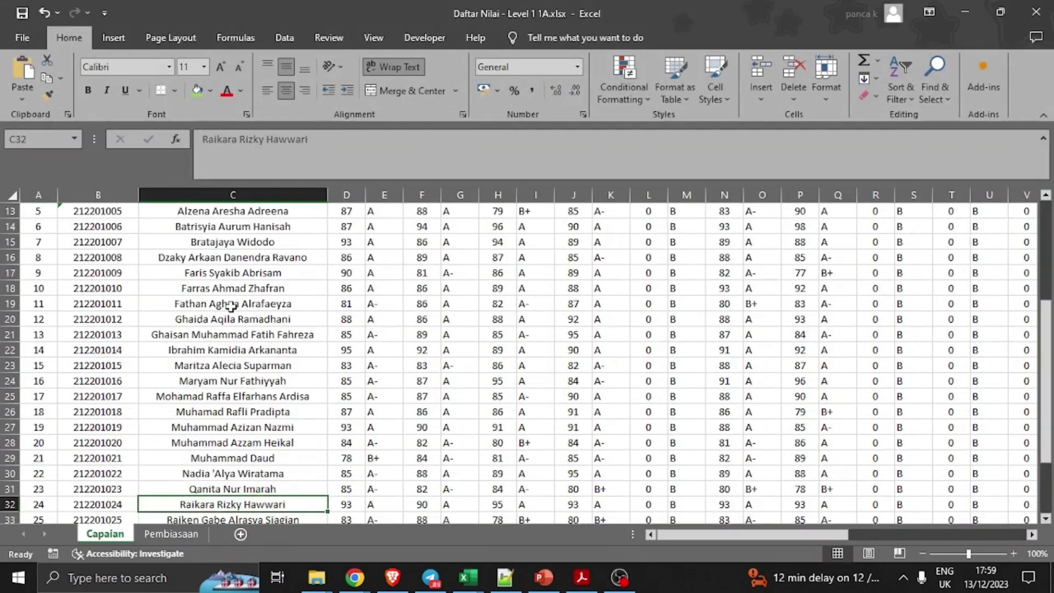
pyautogui.scroll(-2, 237, 300)
pyautogui.click(242, 445)
pyautogui.press('Down')
pyautogui.scroll(1, 246, 447)
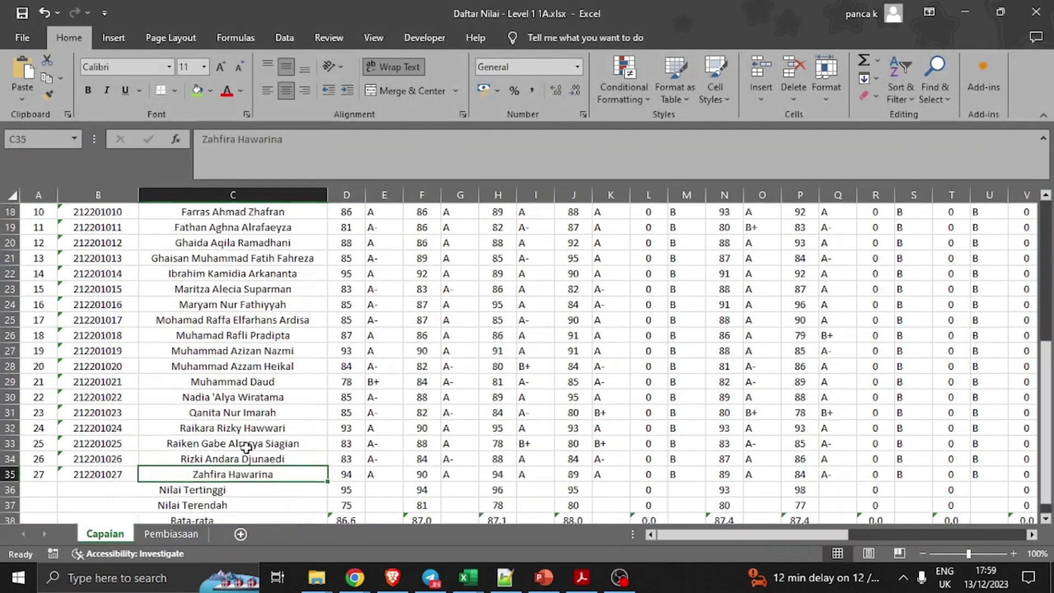
pyautogui.scroll(6, 242, 384)
pyautogui.keyDown('shift'); pyautogui.click(233, 331); pyautogui.keyUp('shift')
pyautogui.hotkey('ctrl', 'c')
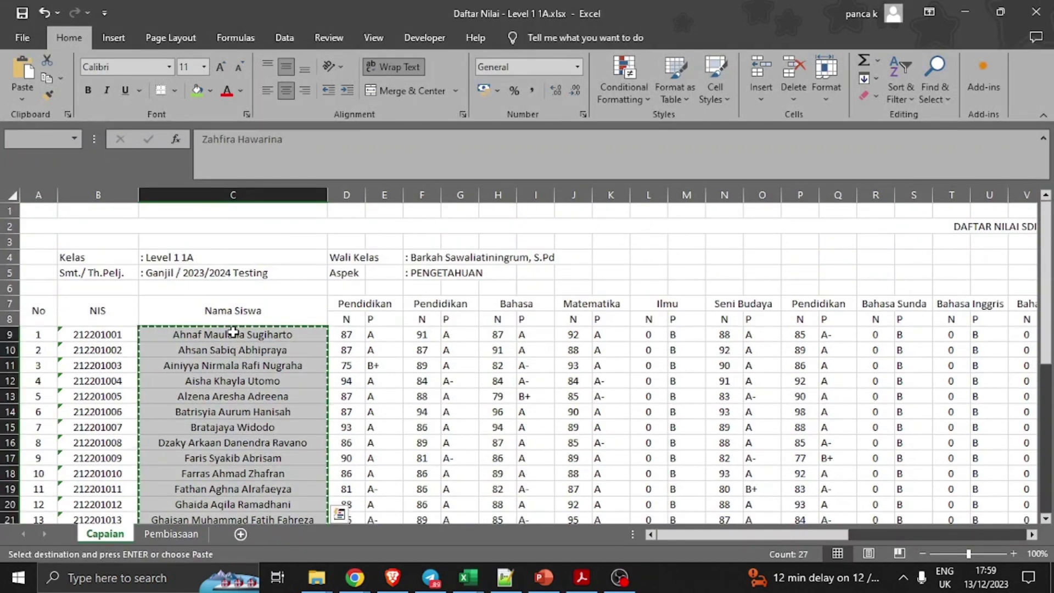
pyautogui.hotkey('alt', 'Tab')
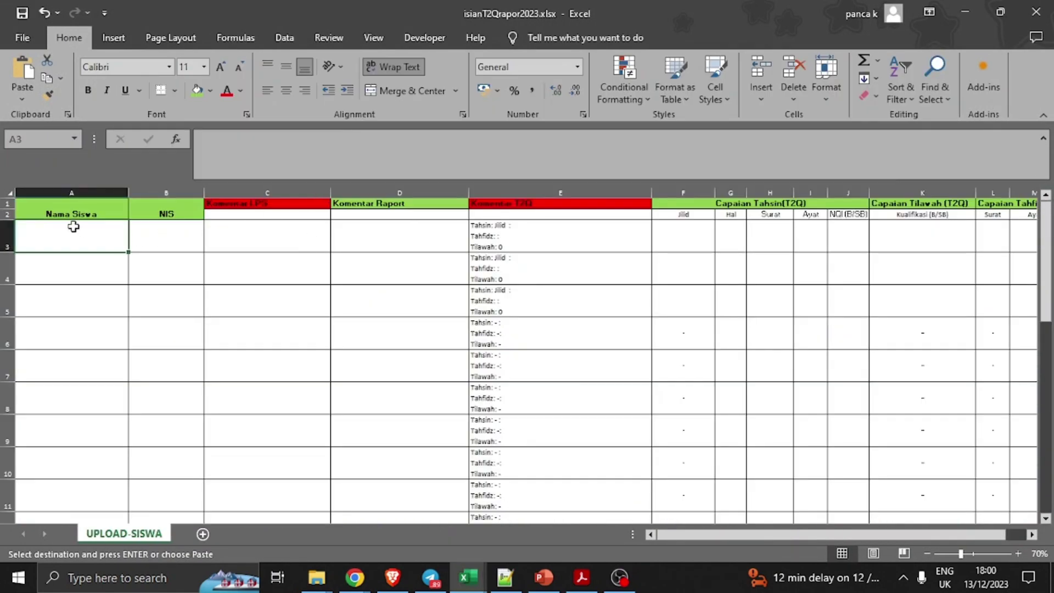
pyautogui.hotkey('ctrl', 'v')
# - Copy the students' NIS values in B9:B35 of the Capaian sheet into the NIS column of isianT2Qrapor2023.xlsx, starting at B3
pyautogui.hotkey('alt', 'Tab')
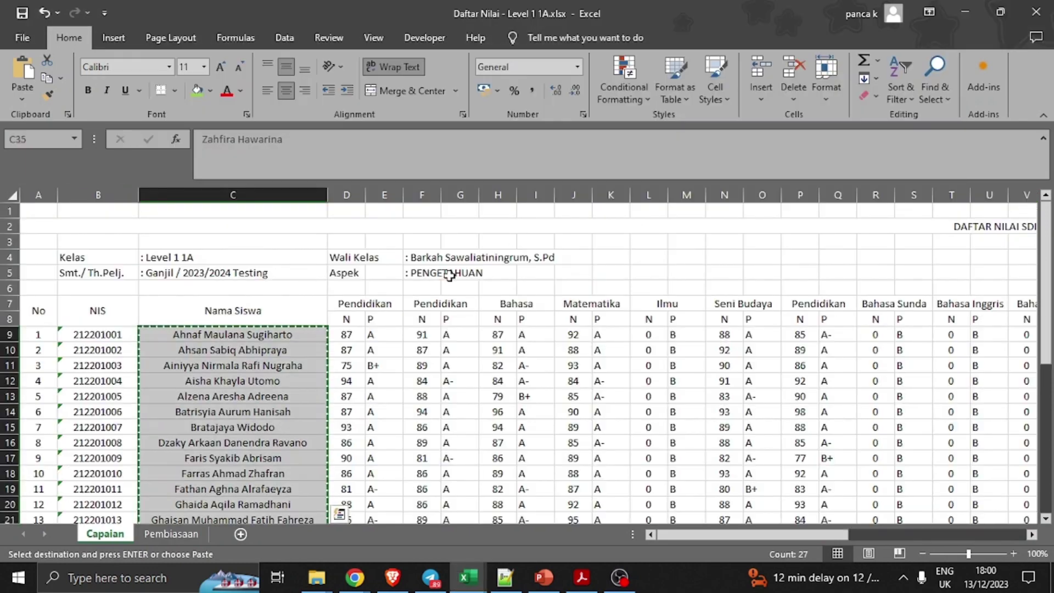
pyautogui.click(134, 335)
pyautogui.scroll(-7, 137, 351)
pyautogui.keyDown('shift'); pyautogui.click(105, 409); pyautogui.keyUp('shift')
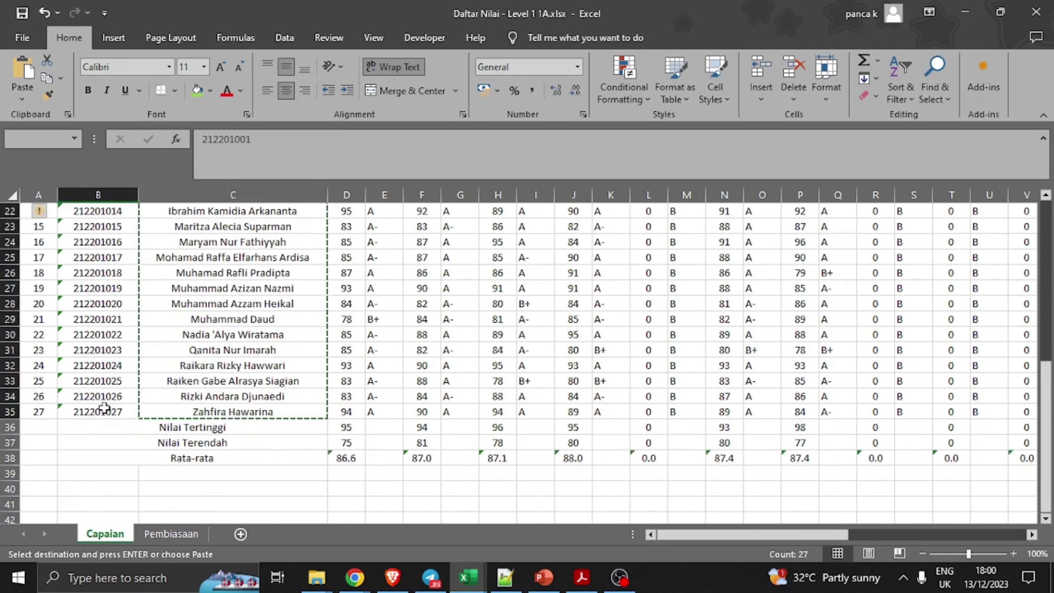
pyautogui.hotkey('ctrl', 'c')
pyautogui.hotkey('alt', 'Tab')
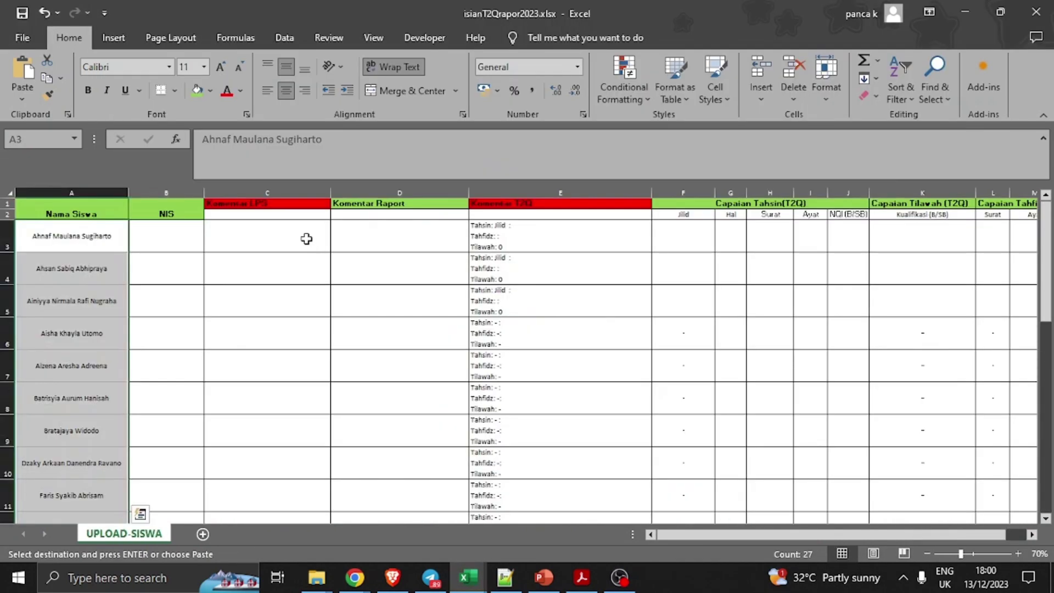
pyautogui.click(147, 233)
pyautogui.hotkey('ctrl', 'v')
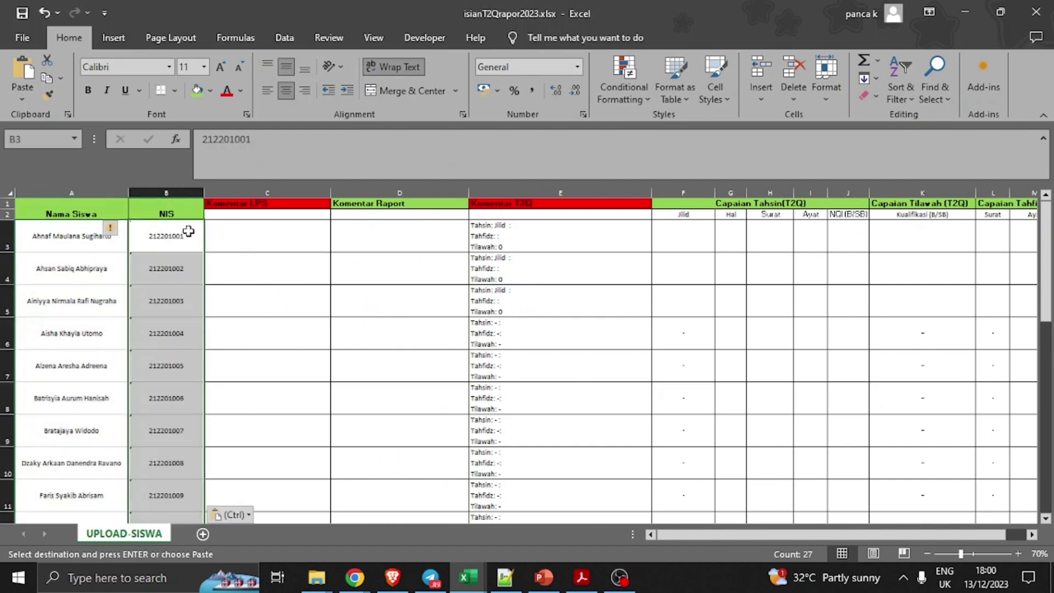
pyautogui.click(111, 243)
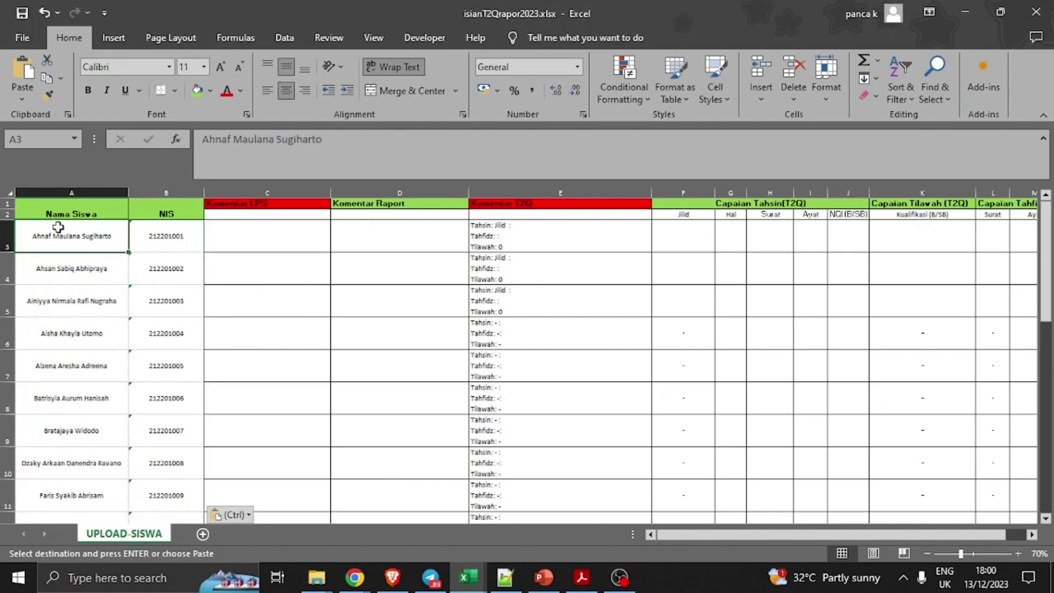
# - Enter "Tingkatkan belajarnya" as the Komentar Raport in D3 and fill it down to D15
pyautogui.click(377, 242)
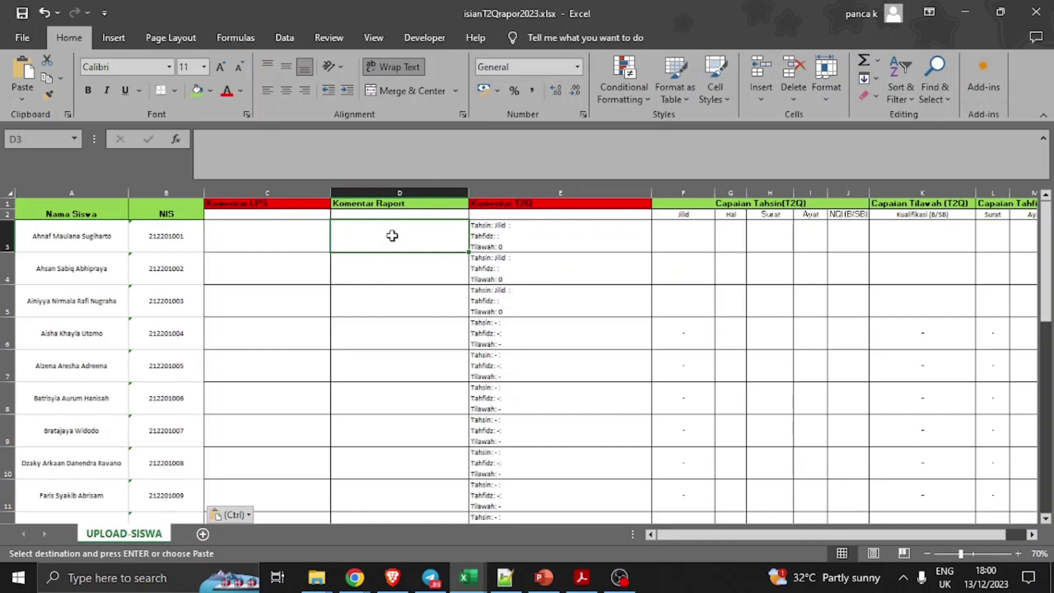
pyautogui.write('Tingkatkan belajarnya')
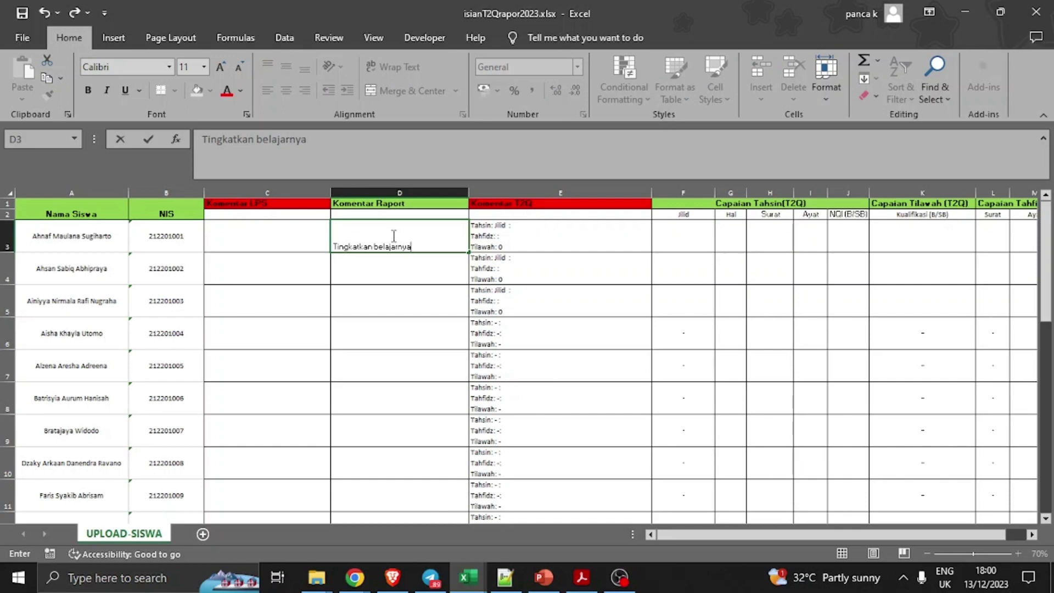
pyautogui.press('Return')
pyautogui.click(391, 235)
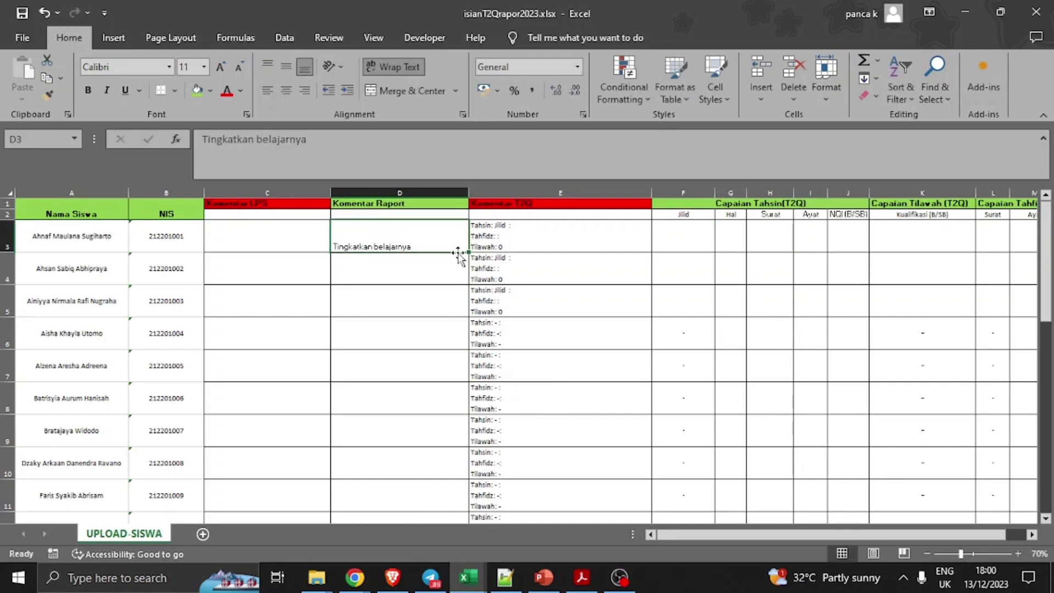
pyautogui.moveTo(468, 252); pyautogui.dragTo(406, 275)
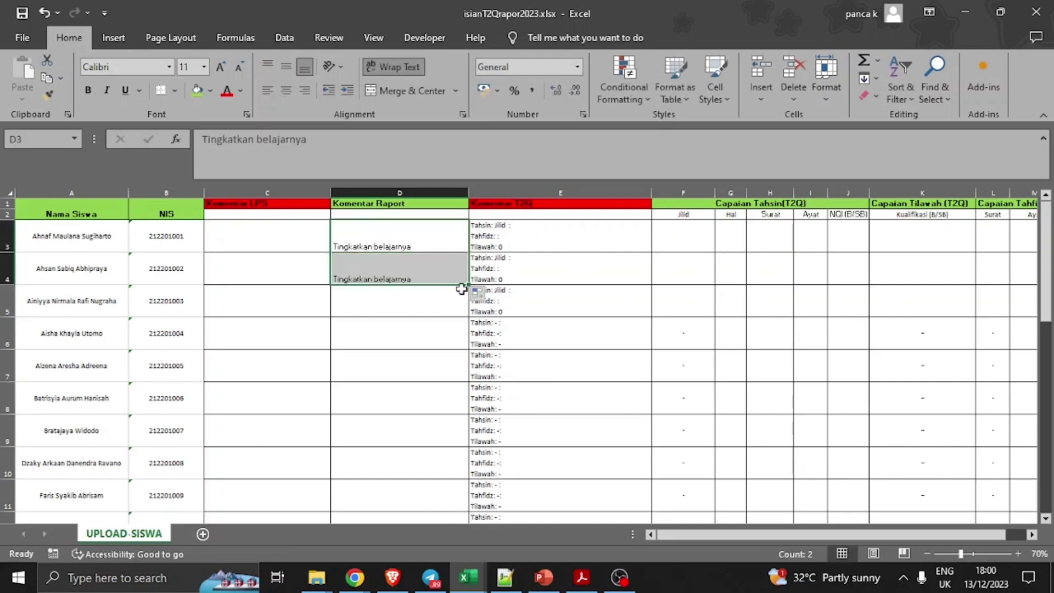
pyautogui.moveTo(468, 285); pyautogui.dragTo(440, 494)
pyautogui.scroll(3, 460, 395)
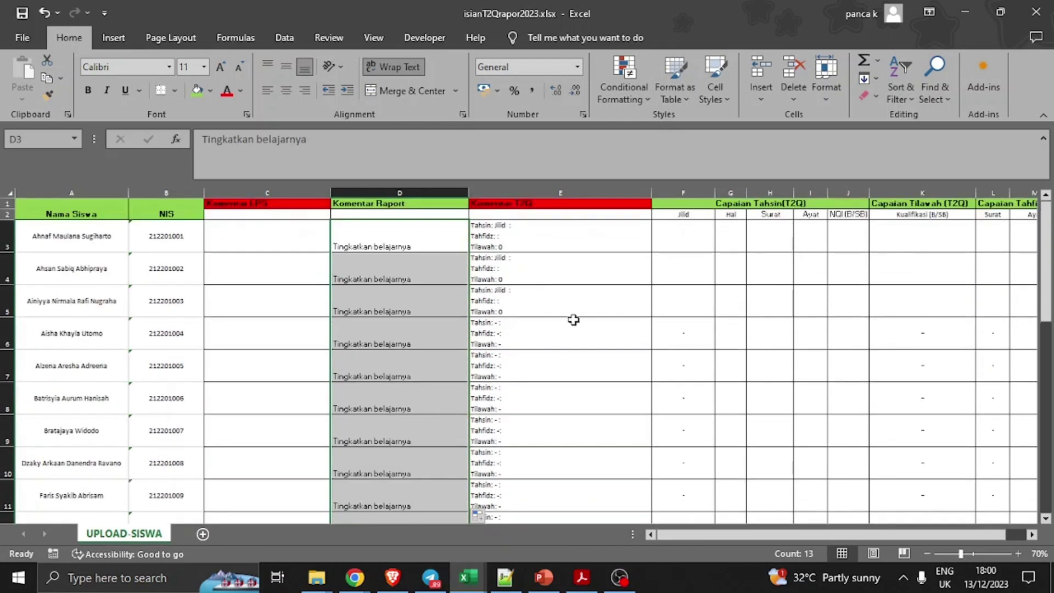
# - Examine the Komentar T2Q formula in E3, the Komentar LPS and Komentar T2Q columns, and the Capaian Tahsin columns F to J
pyautogui.click(536, 234)
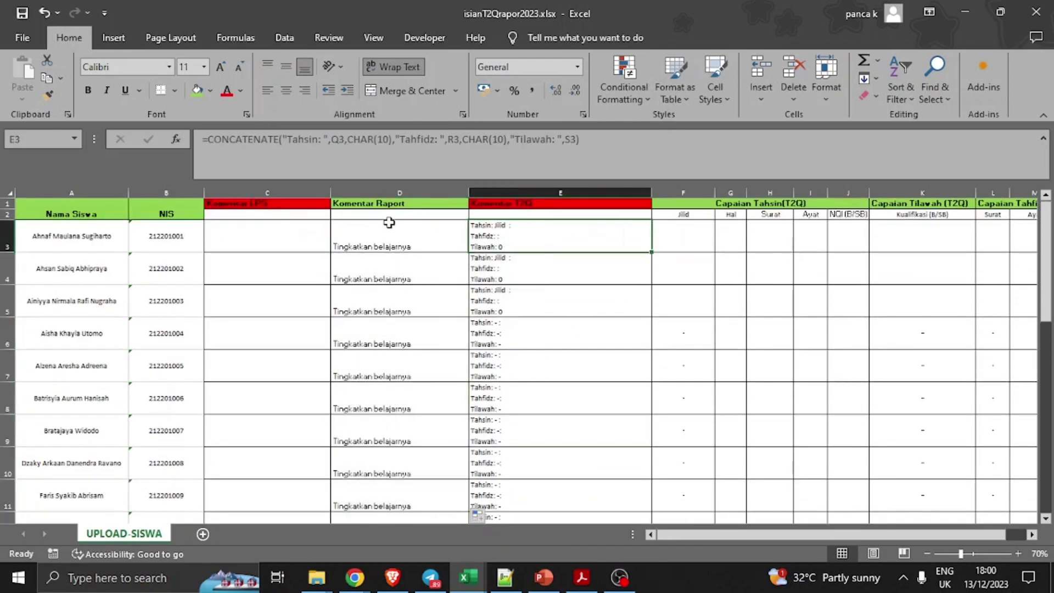
pyautogui.click(258, 192)
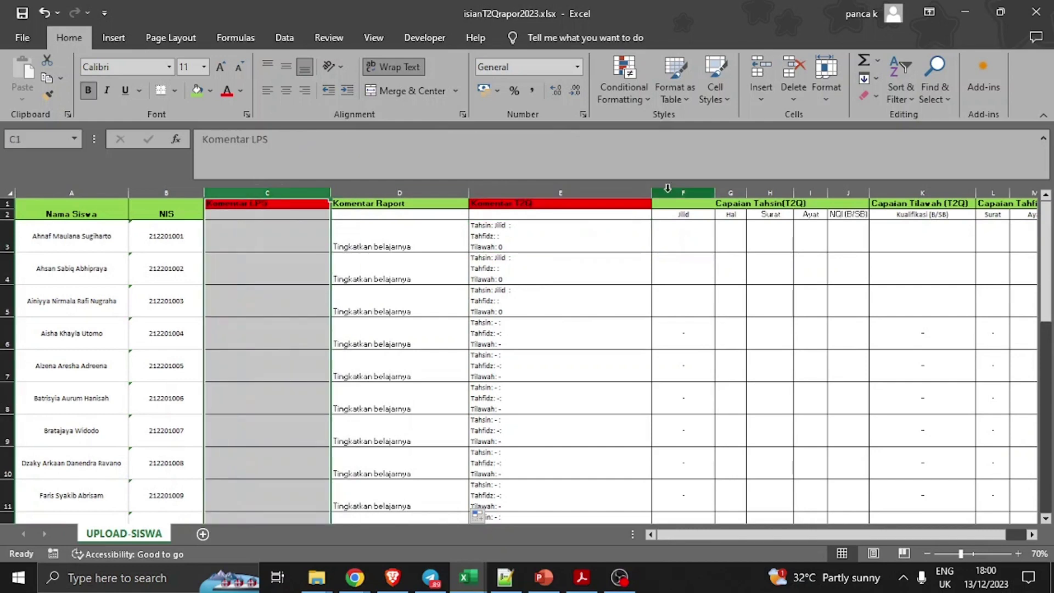
pyautogui.click(596, 193)
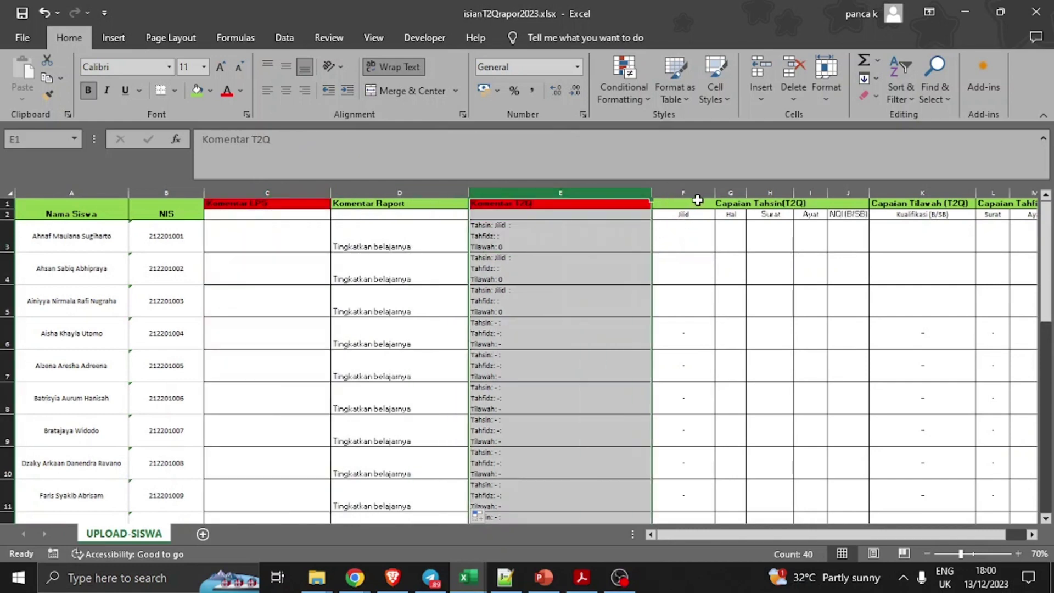
pyautogui.moveTo(703, 189); pyautogui.dragTo(832, 184)
# - Compare the Isian Tahsin sheet of the Raport Deskripsi T2Q Blok 2 workbook and the Nilai Raport T2Q Blok 1 workbook with the template's Capaian Tahsin columns
pyautogui.hotkey('ctrl', 'Tab')
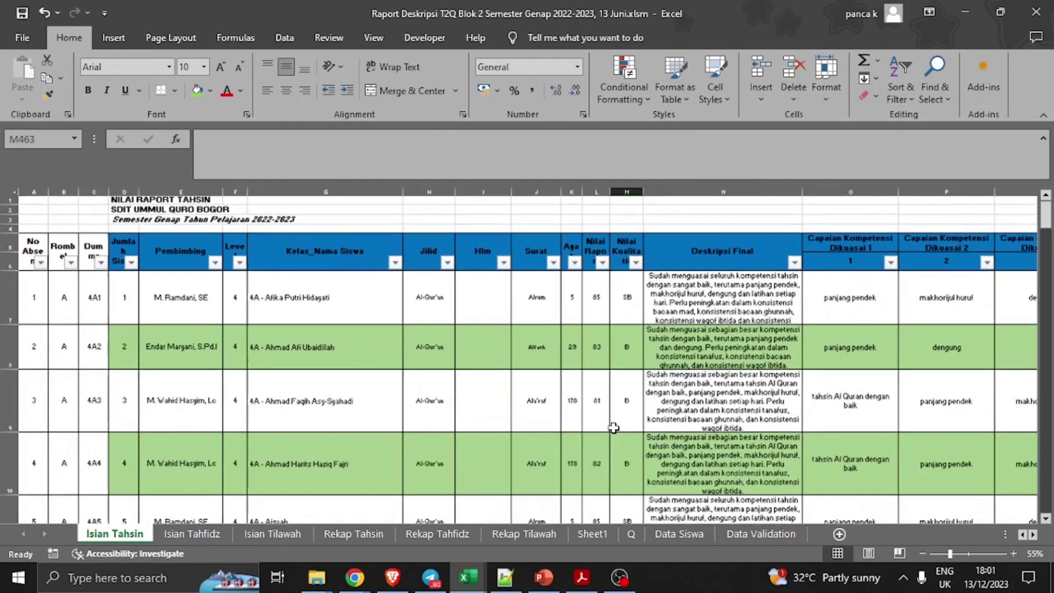
pyautogui.scroll(1, 614, 429)
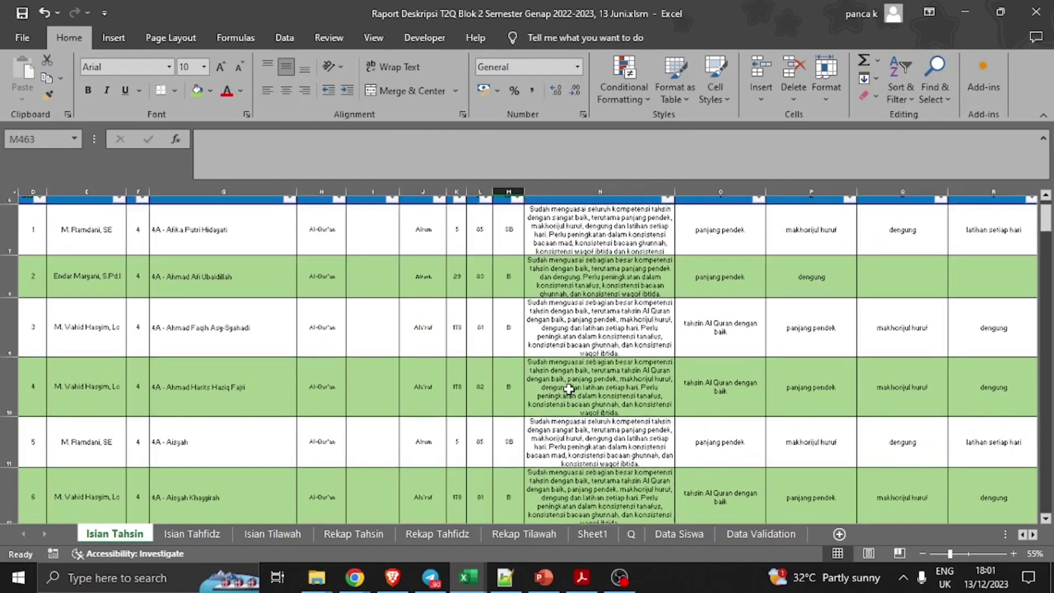
pyautogui.scroll(2, 612, 434)
pyautogui.scroll(1, 463, 319)
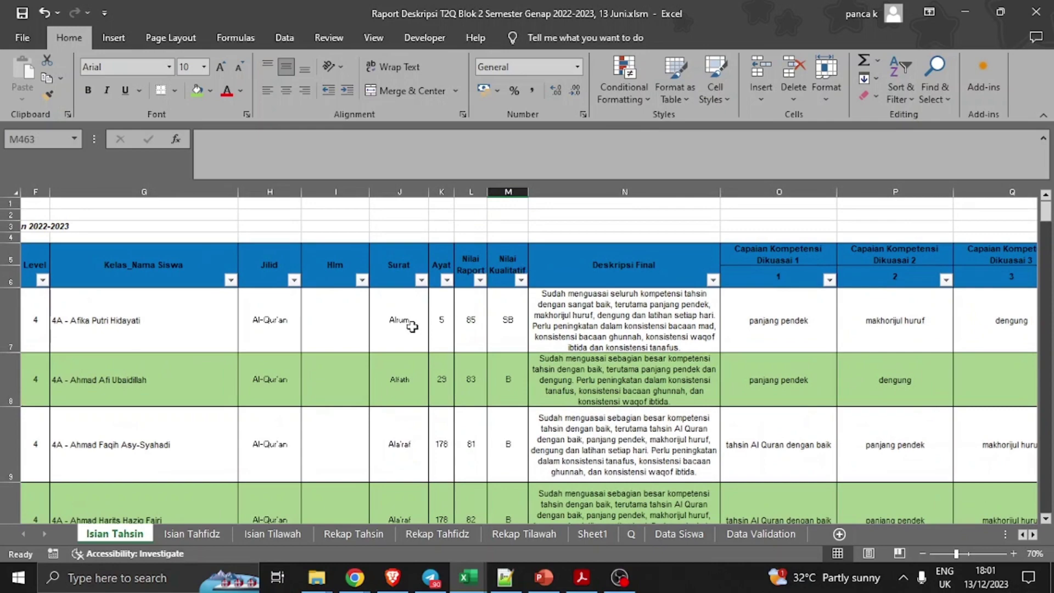
pyautogui.click(252, 310)
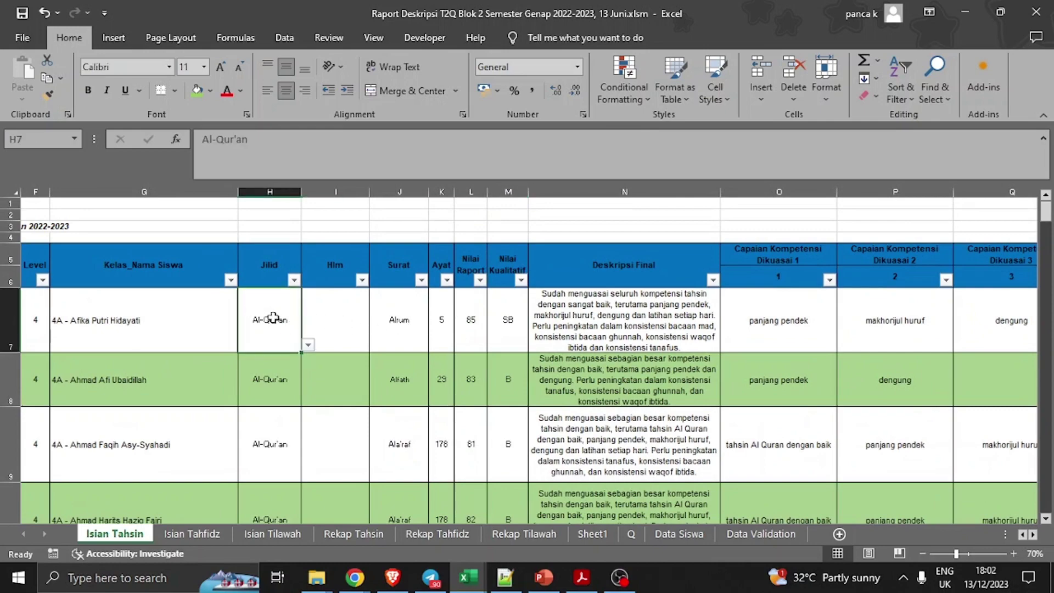
pyautogui.hotkey('alt', 'Tab')
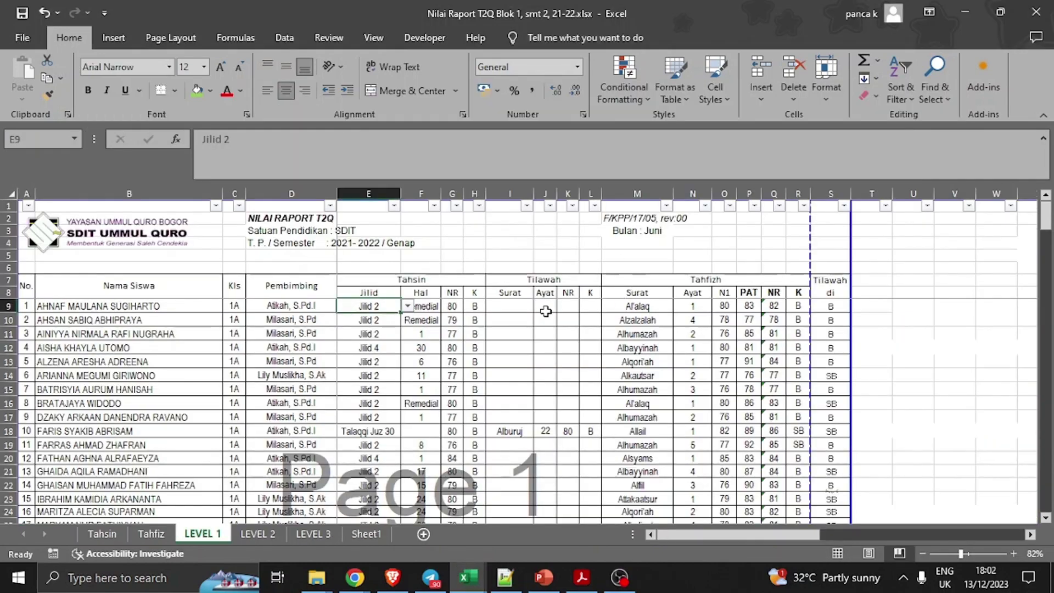
pyautogui.hotkey('alt', 'Tab')
pyautogui.hotkey('alt', 'Tab')
pyautogui.hotkey('alt', 'Tab')
pyautogui.hotkey('alt', 'Tab')
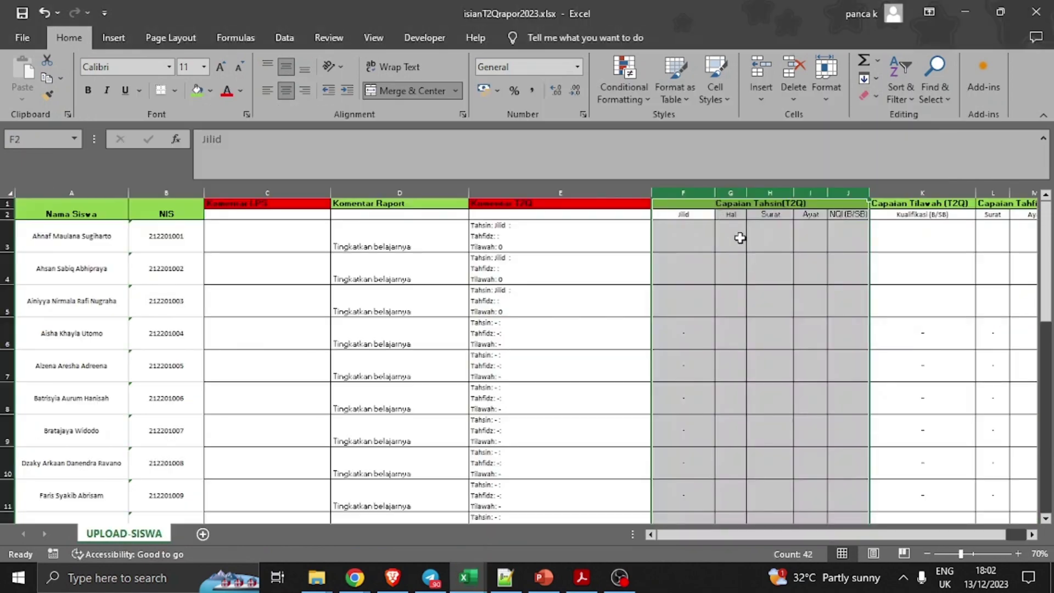
# - Copy the Jilid, Hlm, Surat and Ayat values in H7:K10 of Isian Tahsin into the template's Capaian Tahsin columns, starting at F3
pyautogui.hotkey('alt', 'Tab')
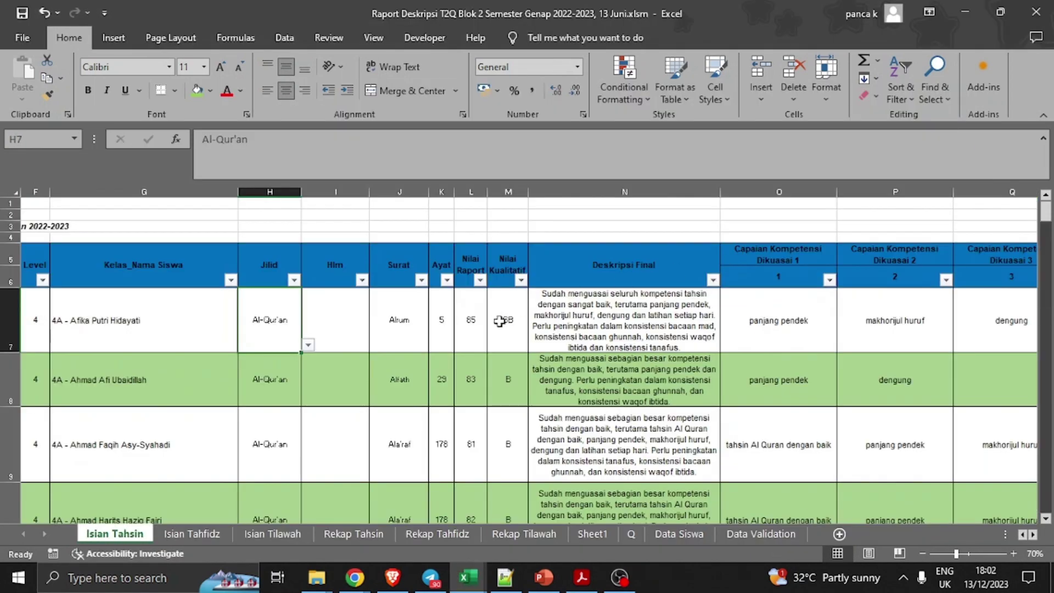
pyautogui.click(390, 317)
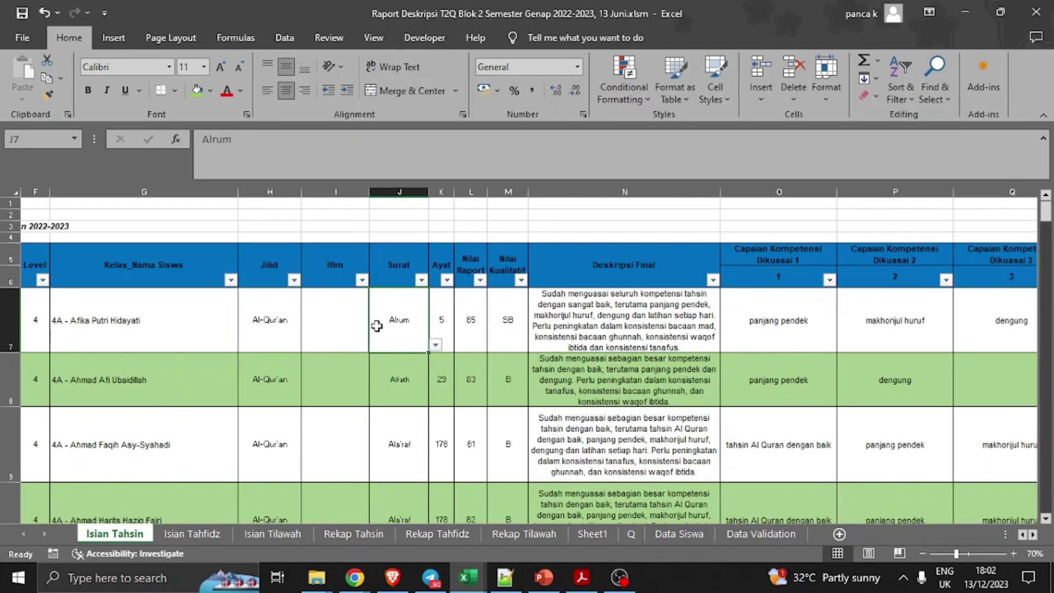
pyautogui.click(286, 324)
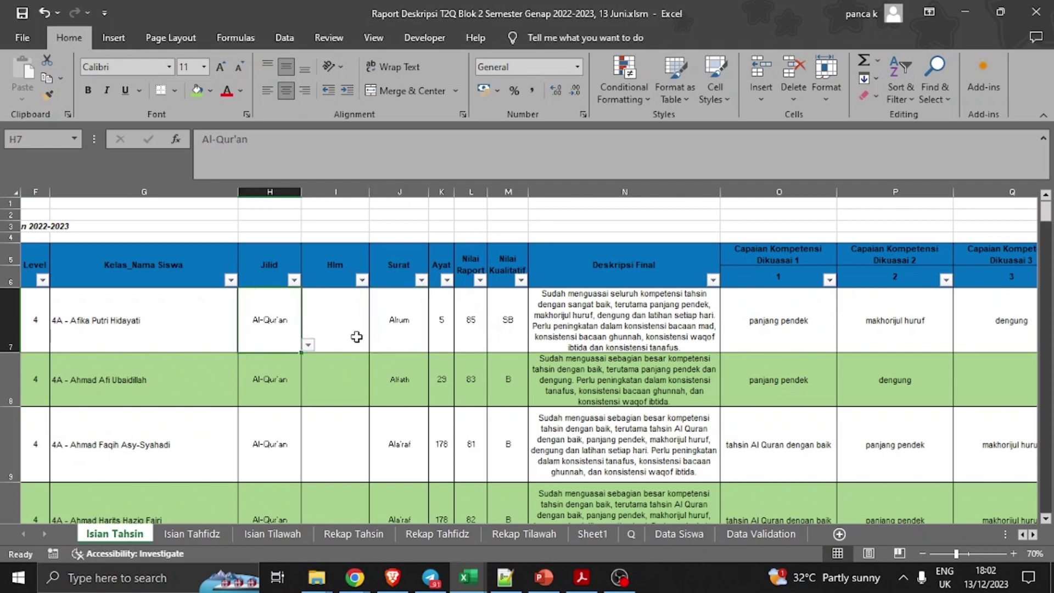
pyautogui.scroll(-1, 360, 336)
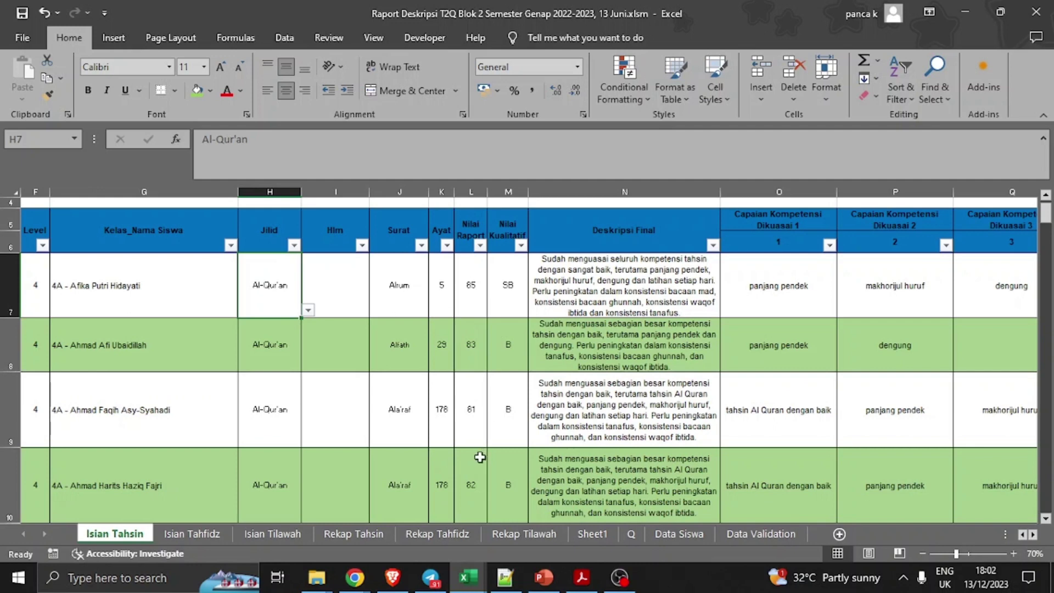
pyautogui.keyDown('shift'); pyautogui.click(442, 502); pyautogui.keyUp('shift')
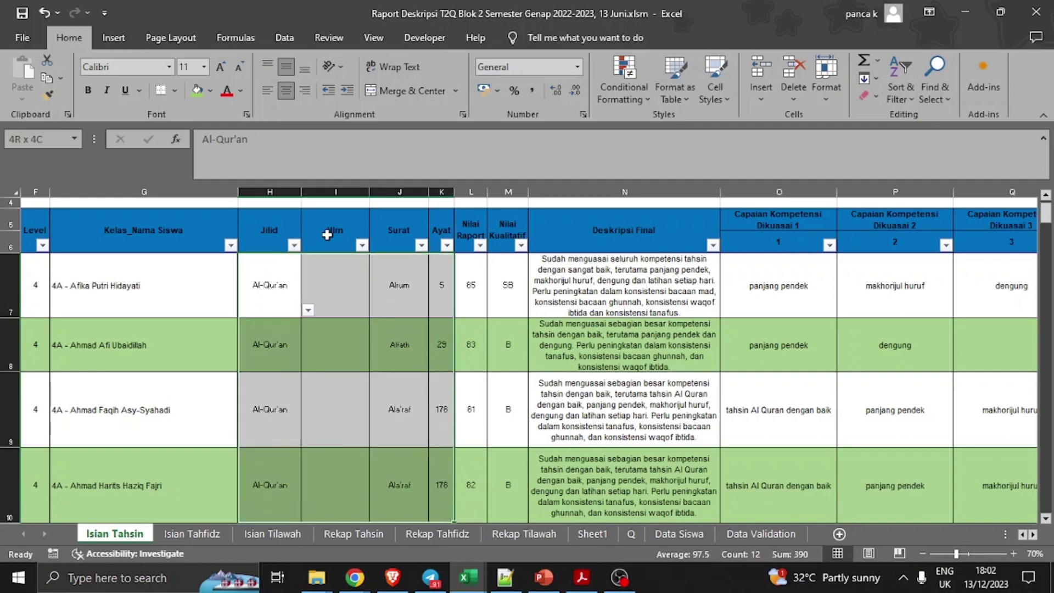
pyautogui.hotkey('ctrl', 'c')
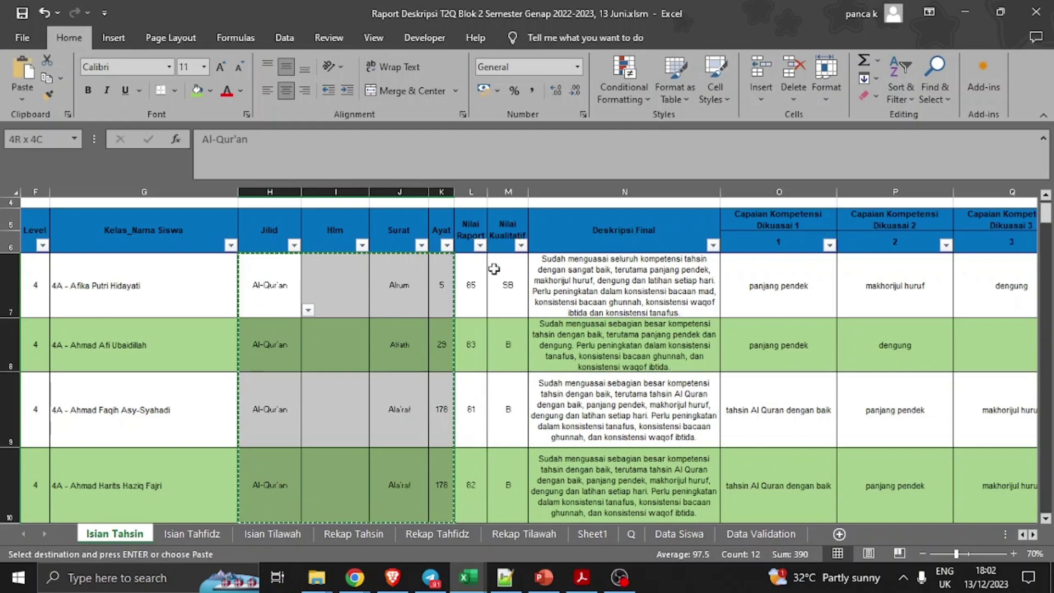
pyautogui.hotkey('alt', 'Tab')
pyautogui.click(680, 240)
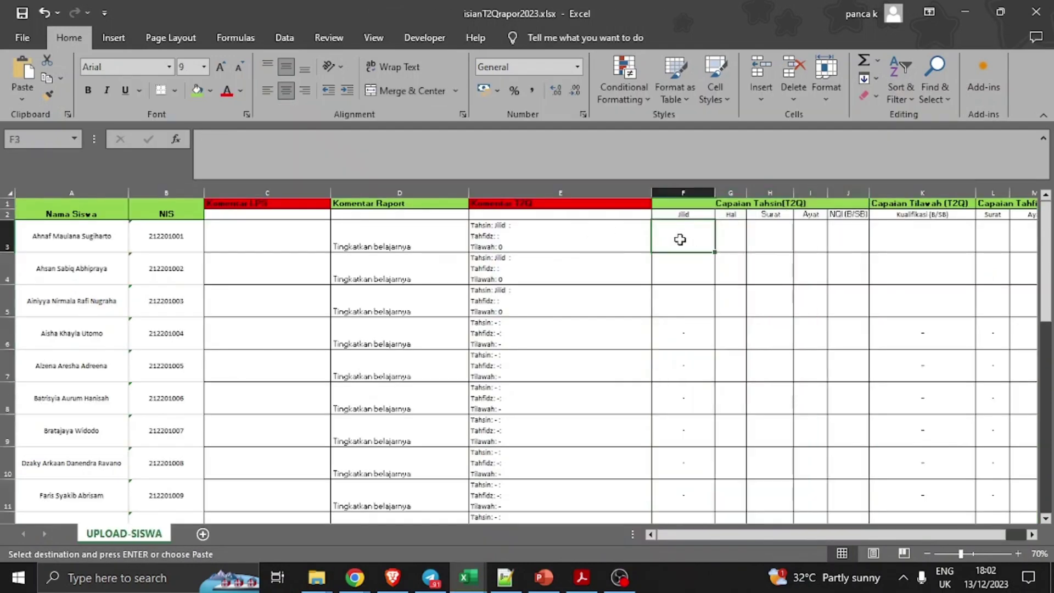
pyautogui.hotkey('ctrl', 'v')
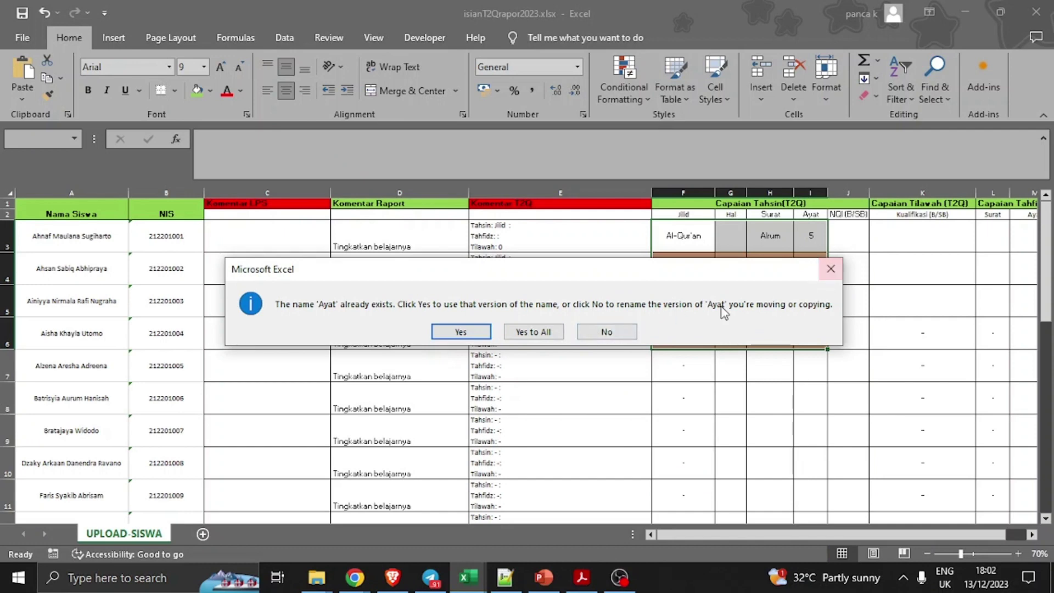
pyautogui.click(608, 333)
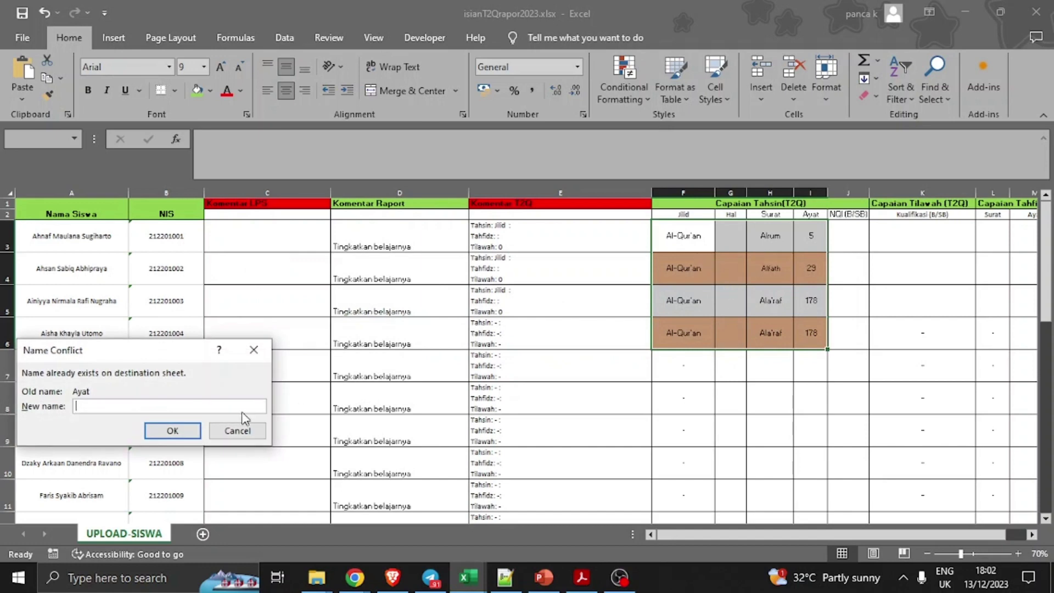
pyautogui.click(235, 432)
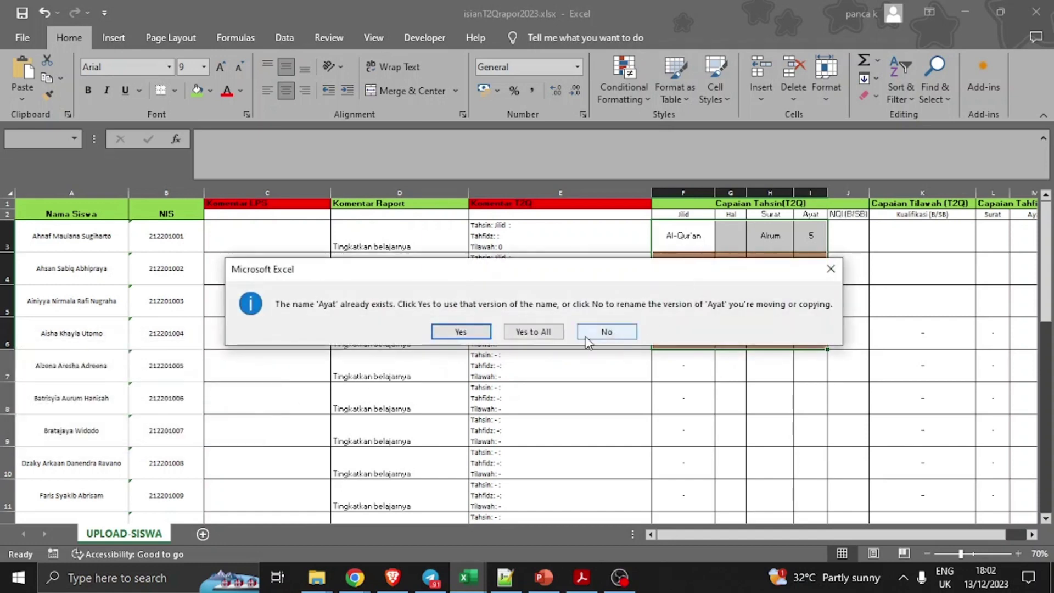
pyautogui.click(588, 335)
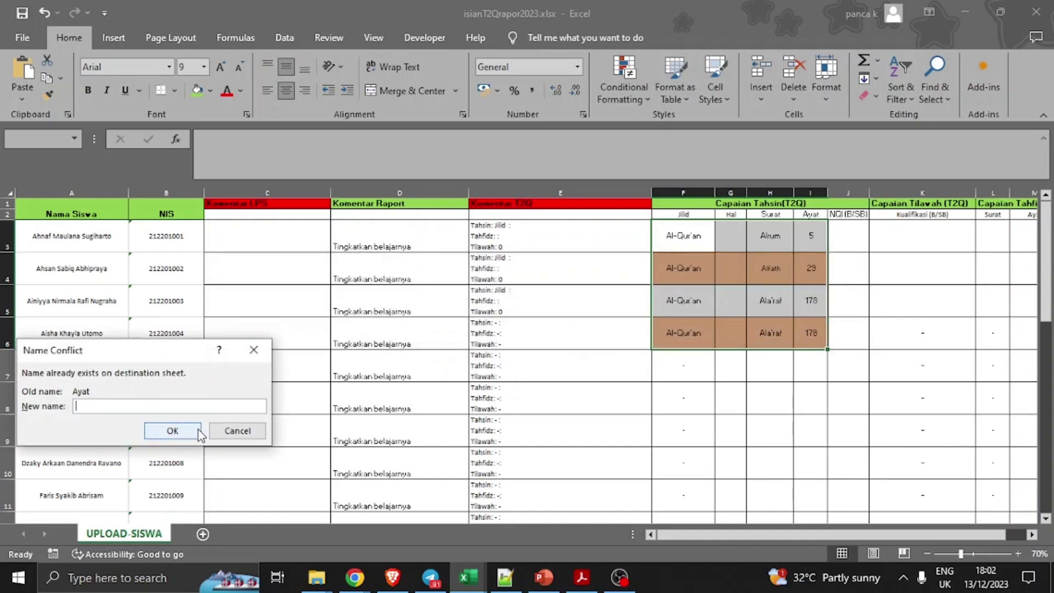
pyautogui.click(233, 431)
# - Keep the template's existing version of the name Ayat for the pasted Tahsin cells and select F3
pyautogui.click(479, 332)
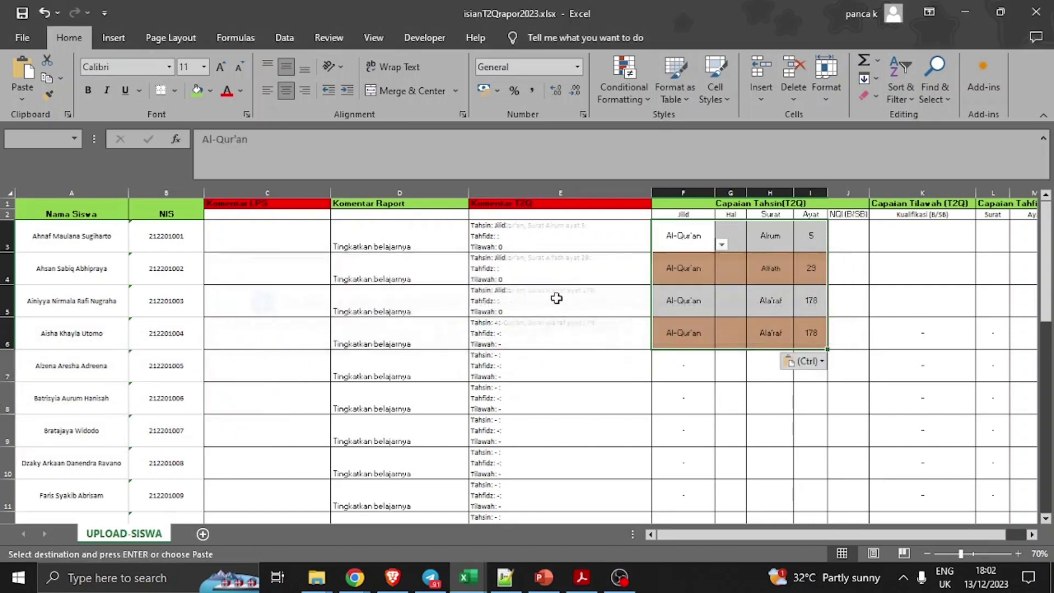
pyautogui.click(671, 268)
pyautogui.click(666, 236)
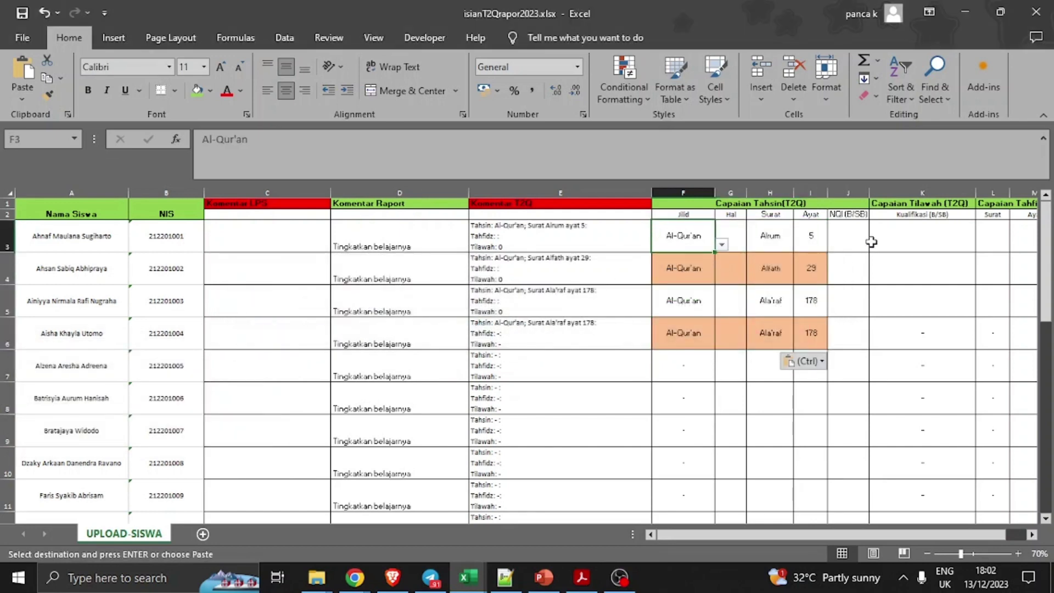
# - Copy the Nilai Kualitatif values in M7:M10 of Isian Tahsin into the template's NQI (B/SB) column for Tahsin, starting at J3
pyautogui.click(851, 241)
pyautogui.hotkey('alt', 'Tab')
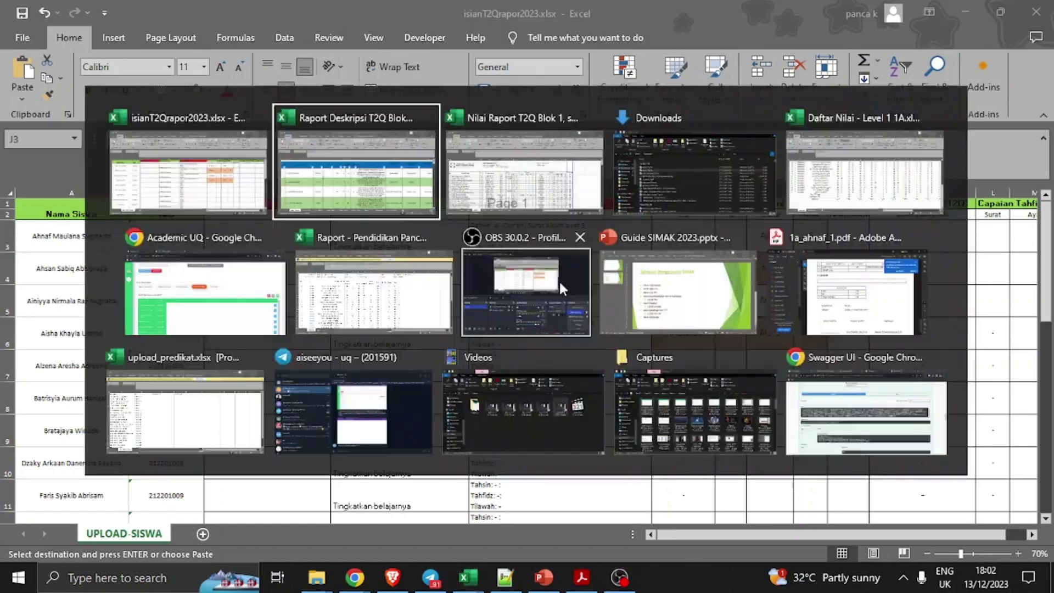
pyautogui.hotkey('alt', 'Tab')
pyautogui.hotkey('alt', 'Tab')
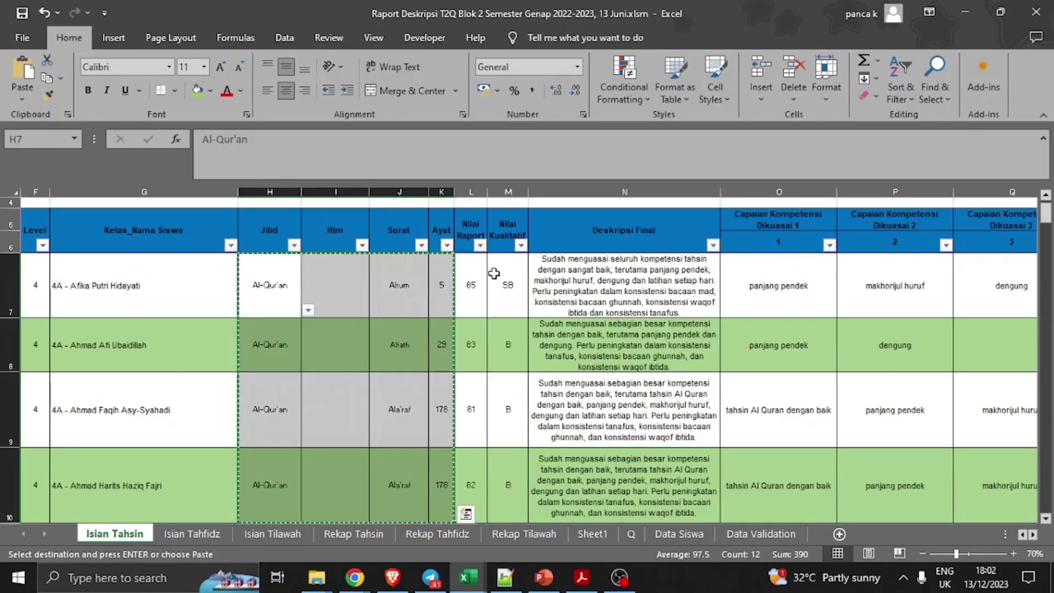
pyautogui.keyDown('shift'); pyautogui.click(505, 480); pyautogui.keyUp('shift')
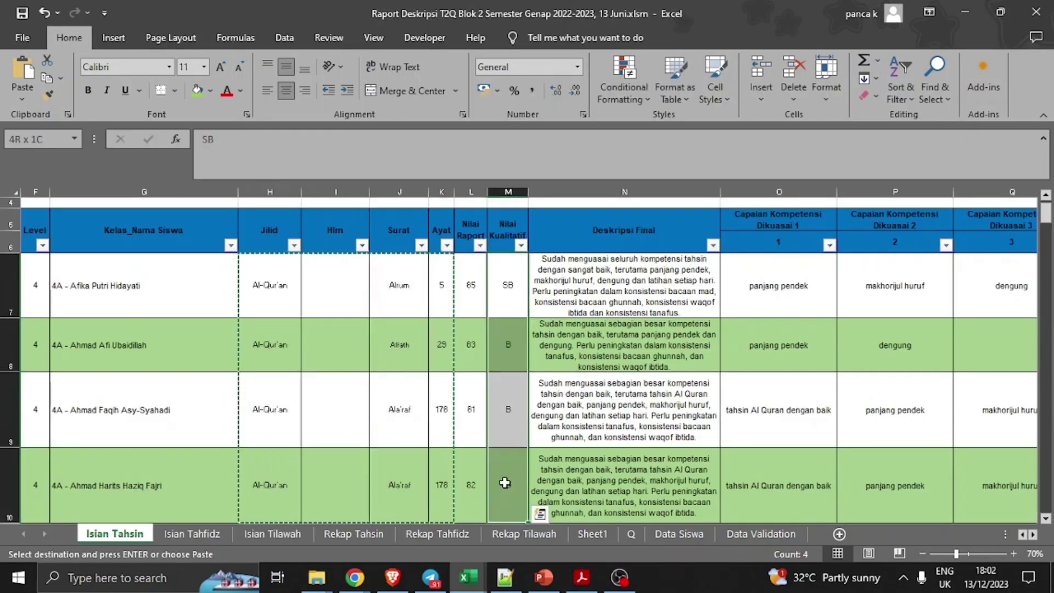
pyautogui.hotkey('ctrl', 'c')
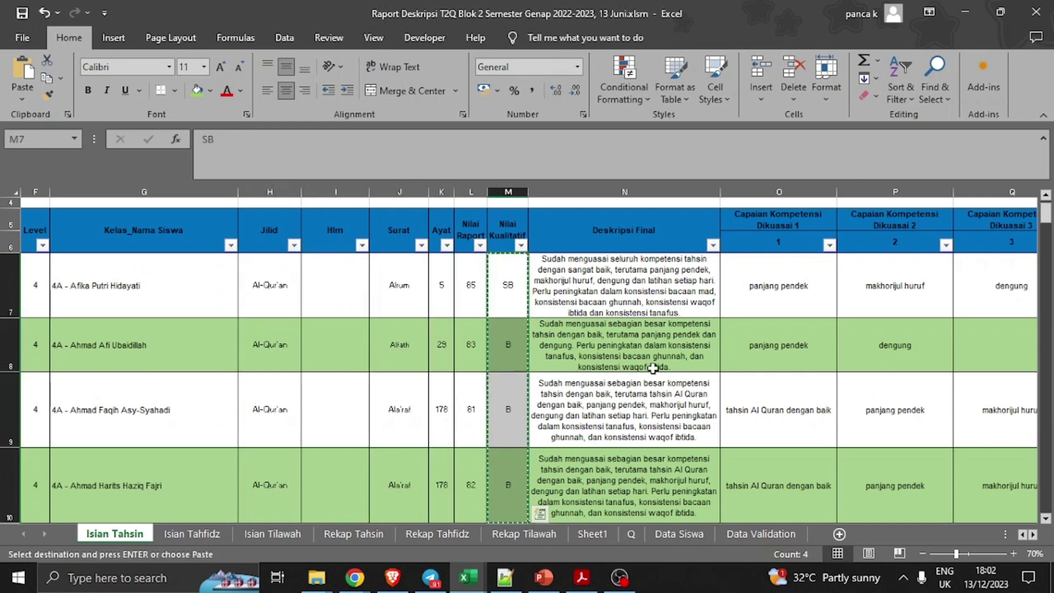
pyautogui.hotkey('alt', 'Tab')
pyautogui.rightClick(860, 233)
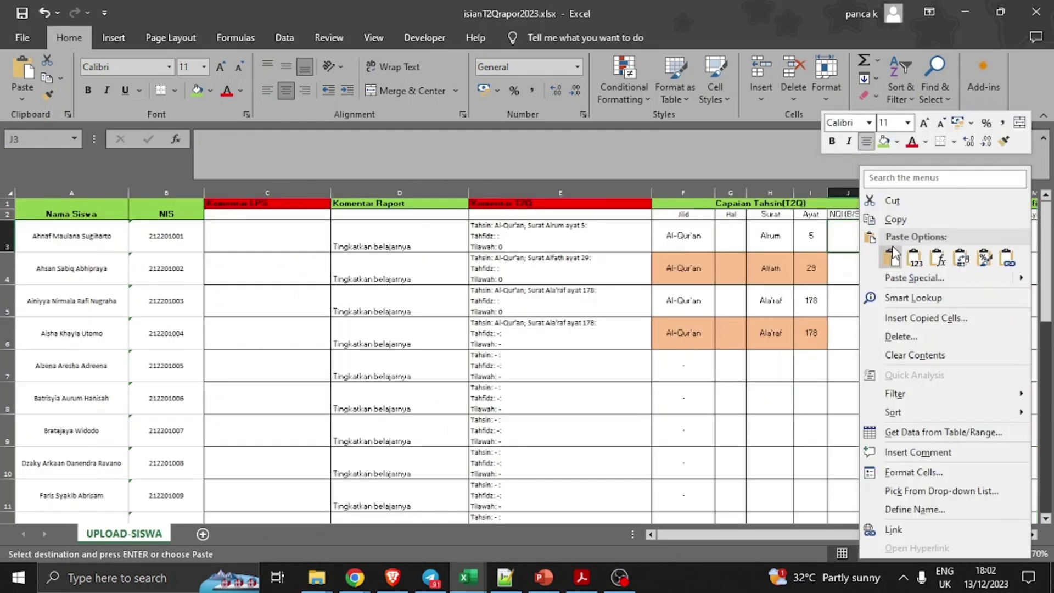
pyautogui.click(901, 254)
pyautogui.press('Down')
pyautogui.press('Down')
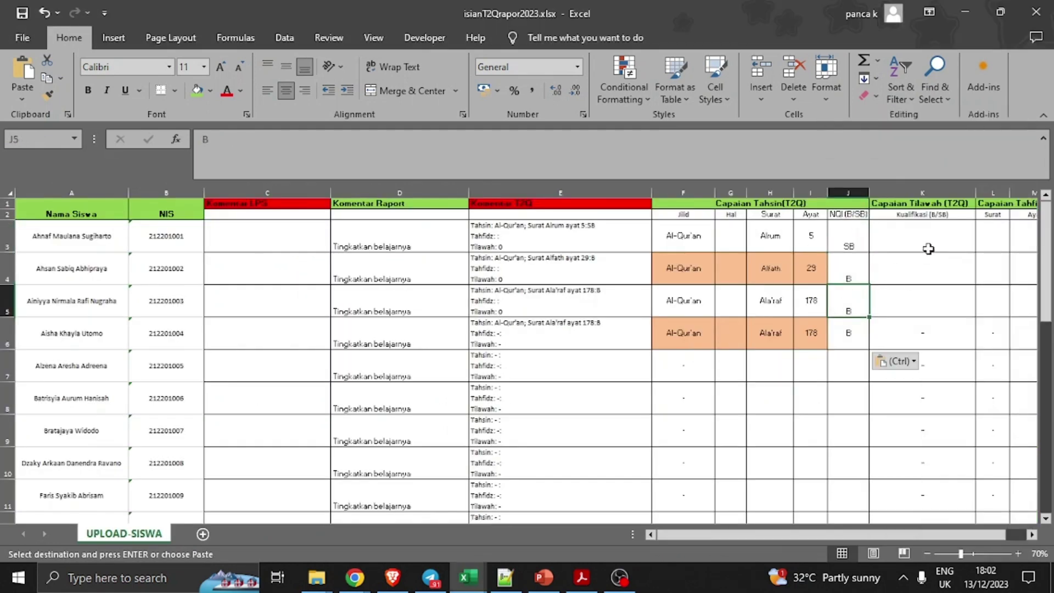
# - Copy the Kualifikasi values in I120:I124 of the Isian Tilawah sheet into the template's Capaian Tilawah column, starting at K3
pyautogui.moveTo(778, 536); pyautogui.dragTo(813, 535)
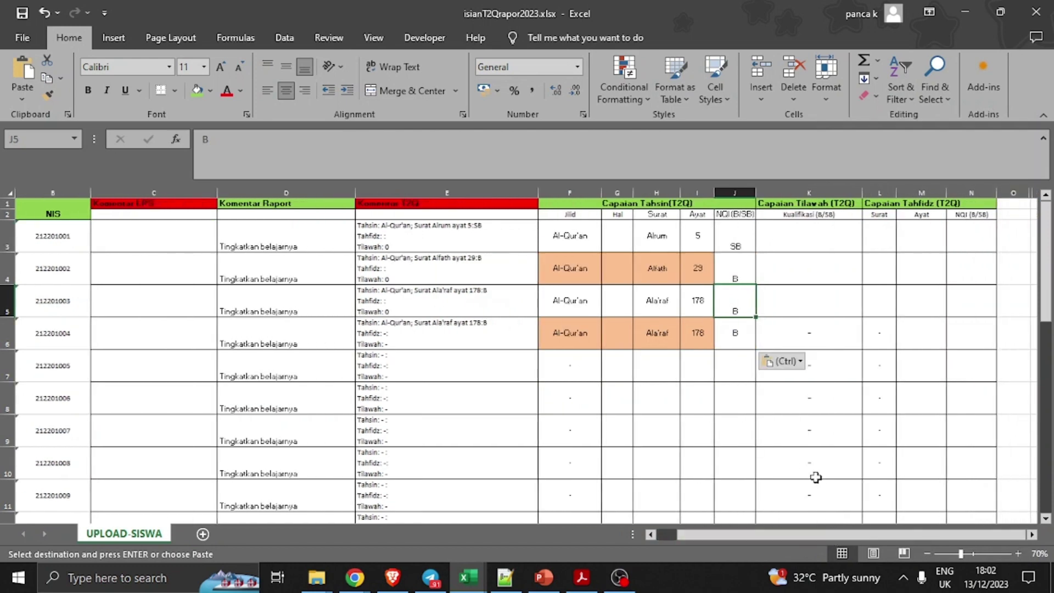
pyautogui.hotkey('alt', 'Tab')
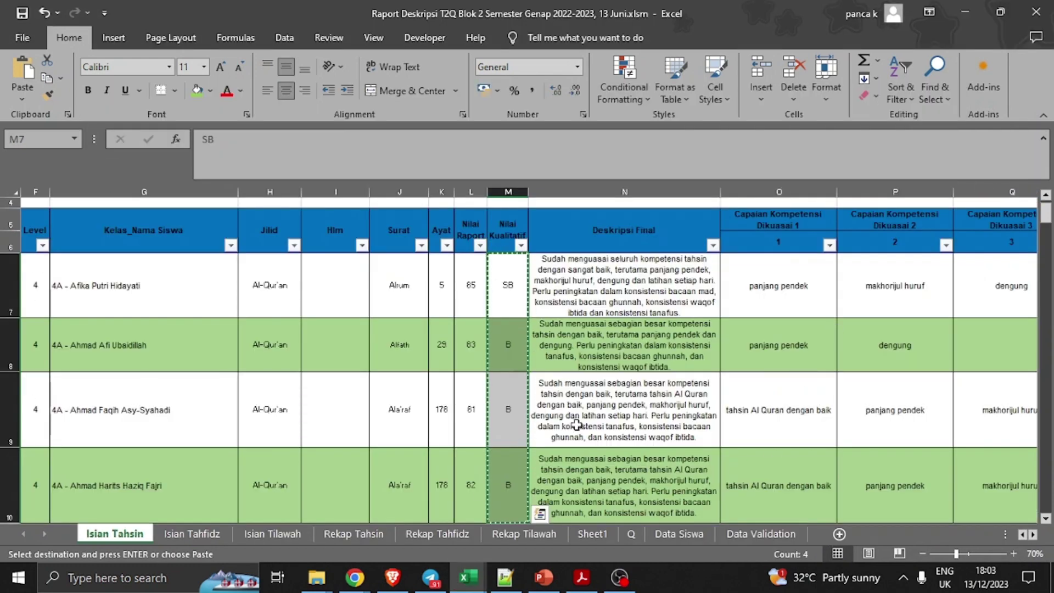
pyautogui.click(256, 530)
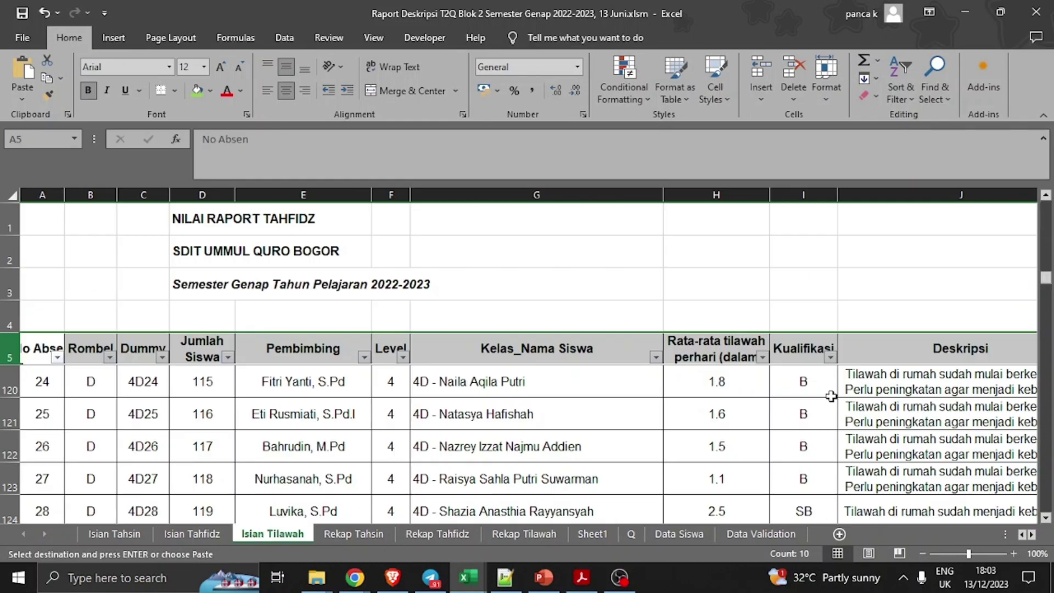
pyautogui.scroll(-1, 831, 395)
pyautogui.scroll(1, 830, 395)
pyautogui.click(808, 381)
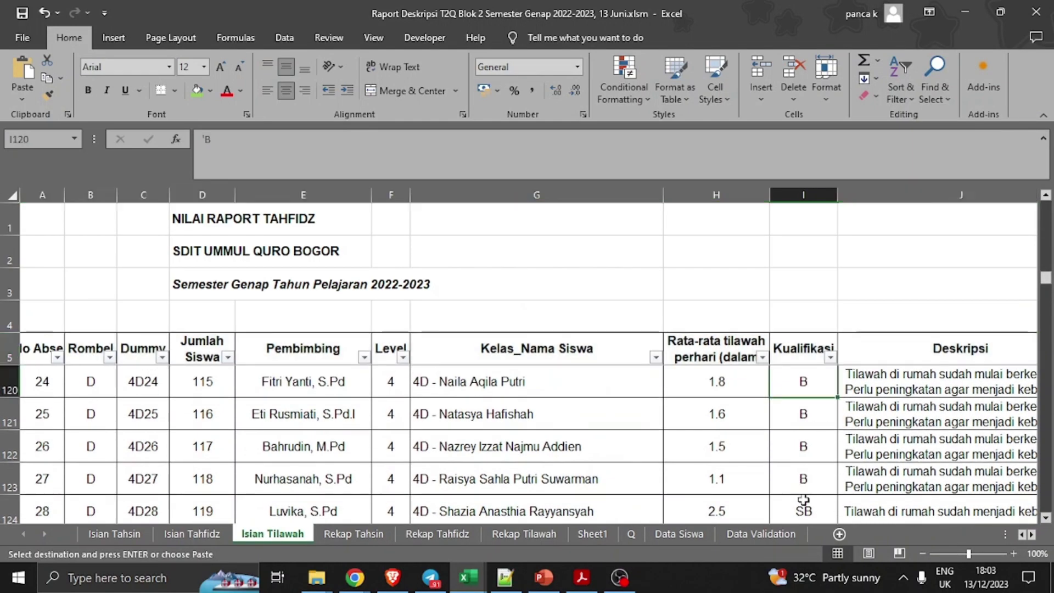
pyautogui.keyDown('shift'); pyautogui.click(807, 502); pyautogui.keyUp('shift')
pyautogui.hotkey('alt', 'Tab')
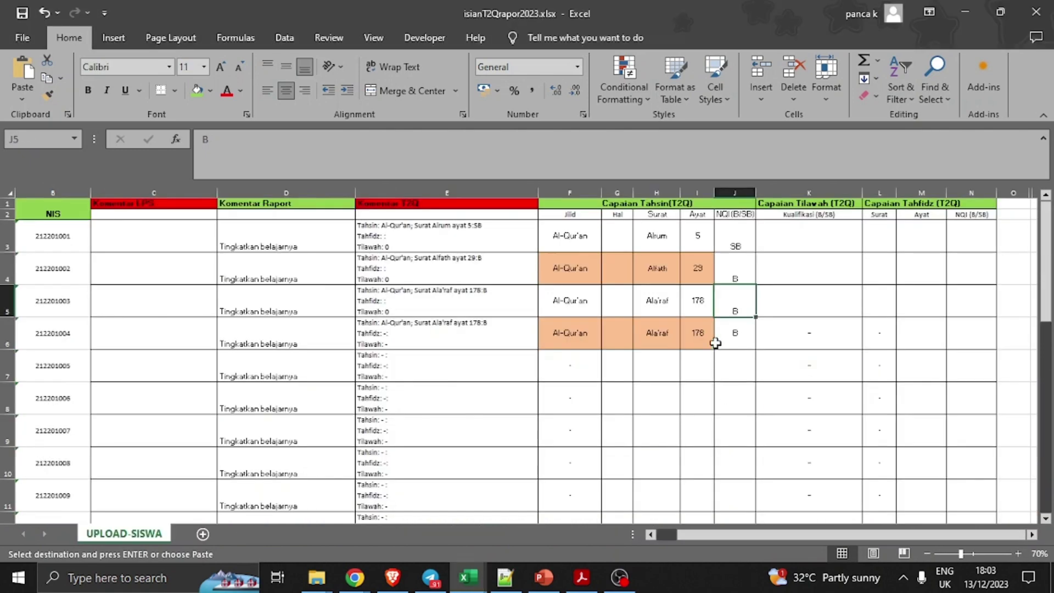
pyautogui.click(787, 248)
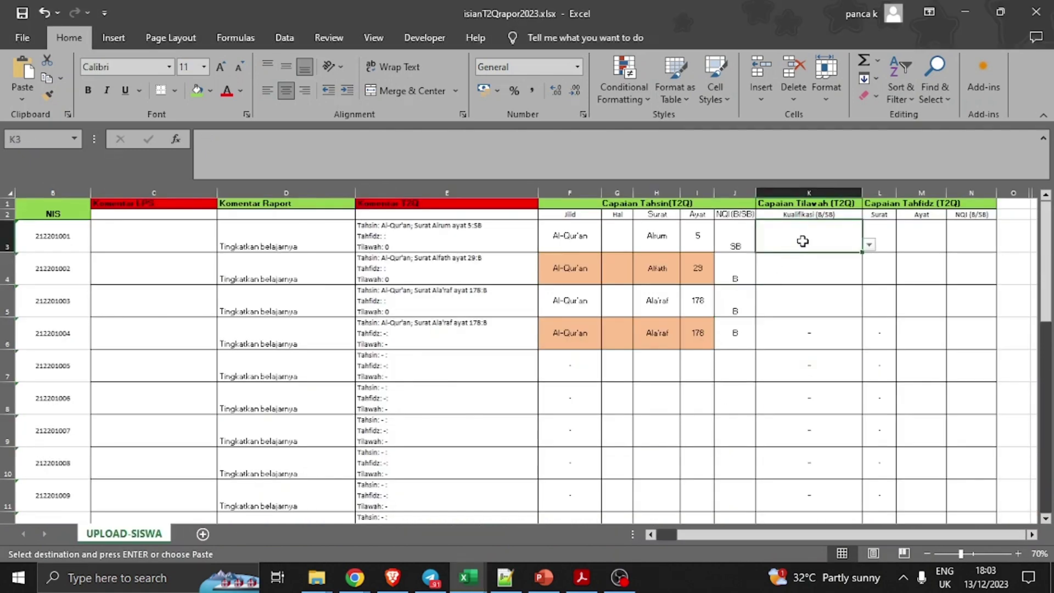
pyautogui.hotkey('ctrl', 'v')
pyautogui.click(811, 369)
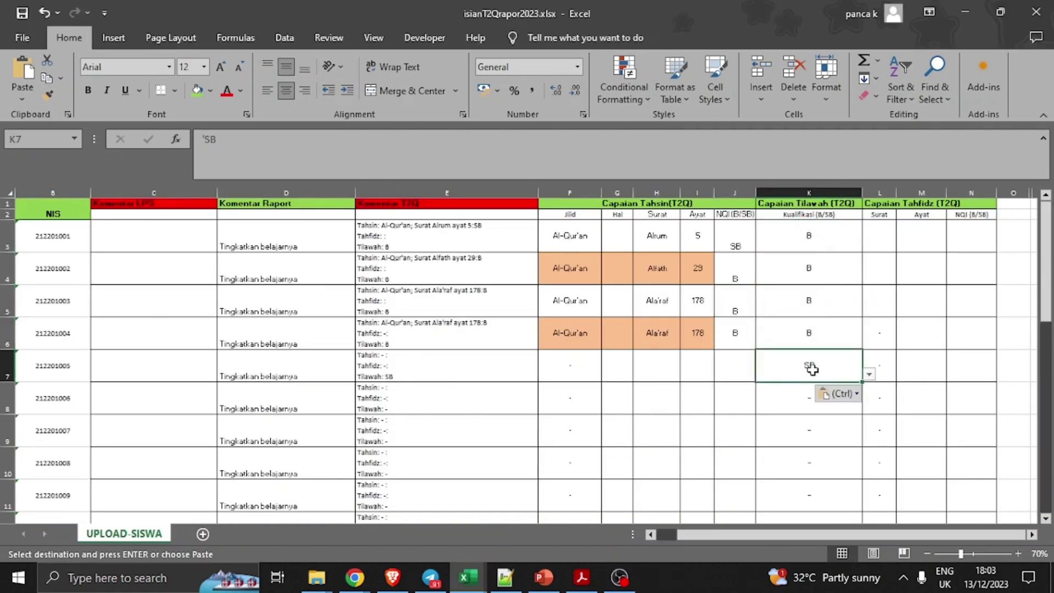
# - Clear the Tilawah value in K7 of the template and open the Isian Tahfidz sheet of the Raport Deskripsi T2Q workbook
pyautogui.press('Delete')
pyautogui.click(882, 237)
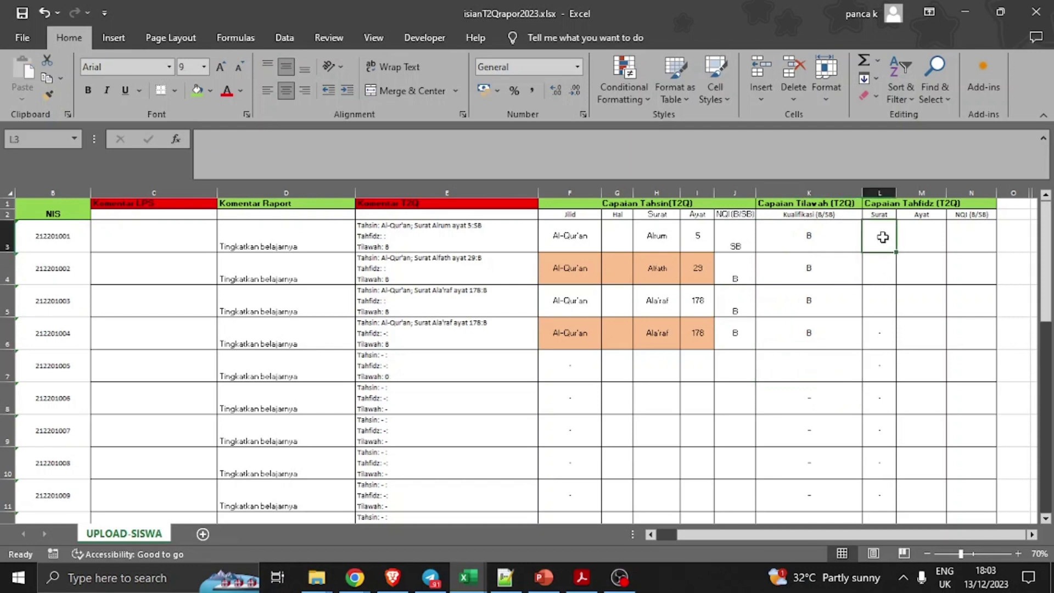
pyautogui.hotkey('alt', 'Tab')
pyautogui.click(155, 536)
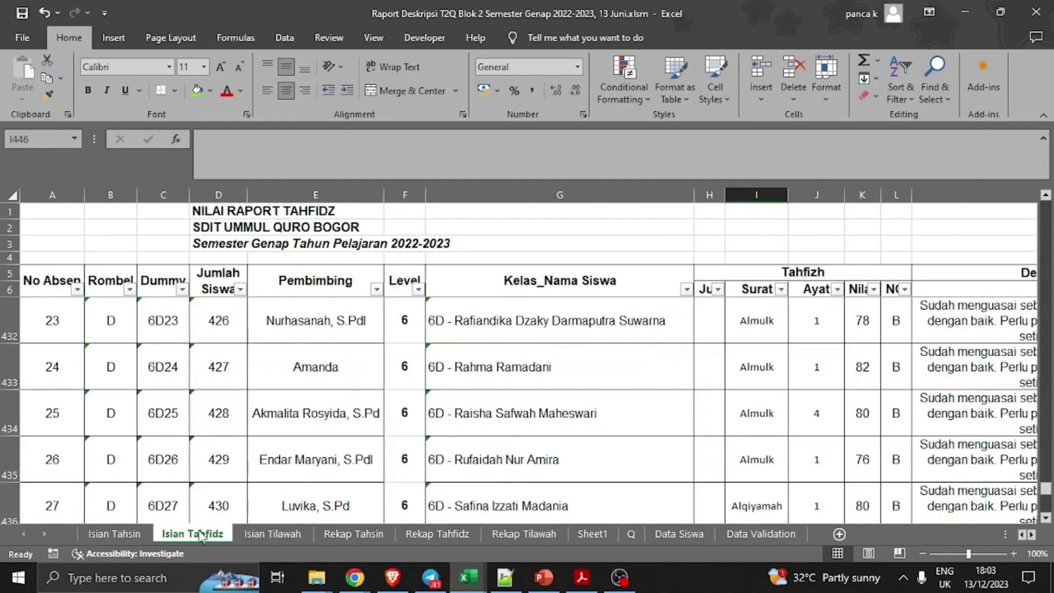
pyautogui.hotkey('alt', 'Tab')
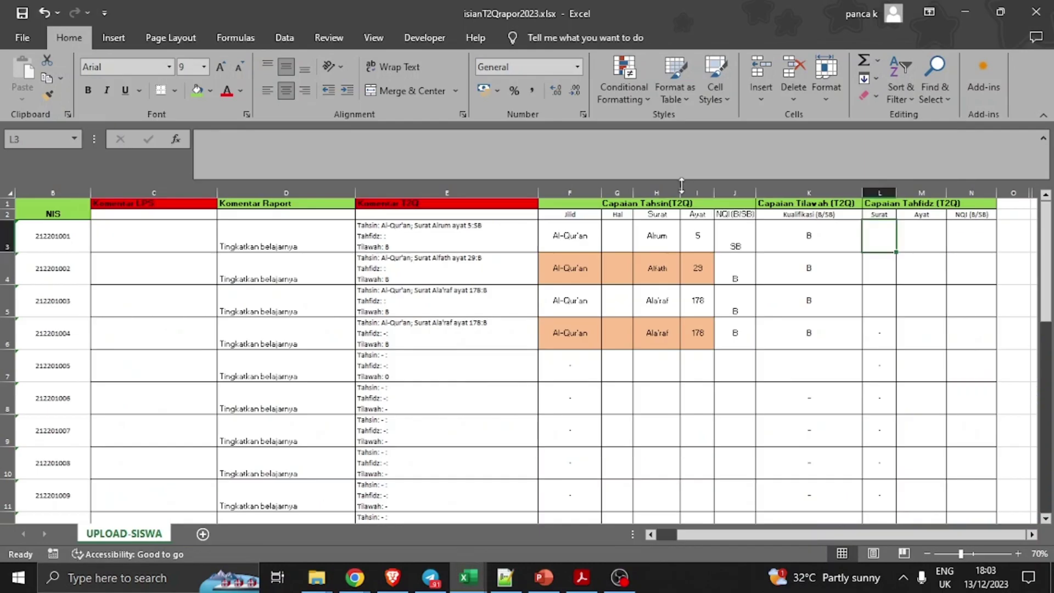
pyautogui.hotkey('alt', 'Tab')
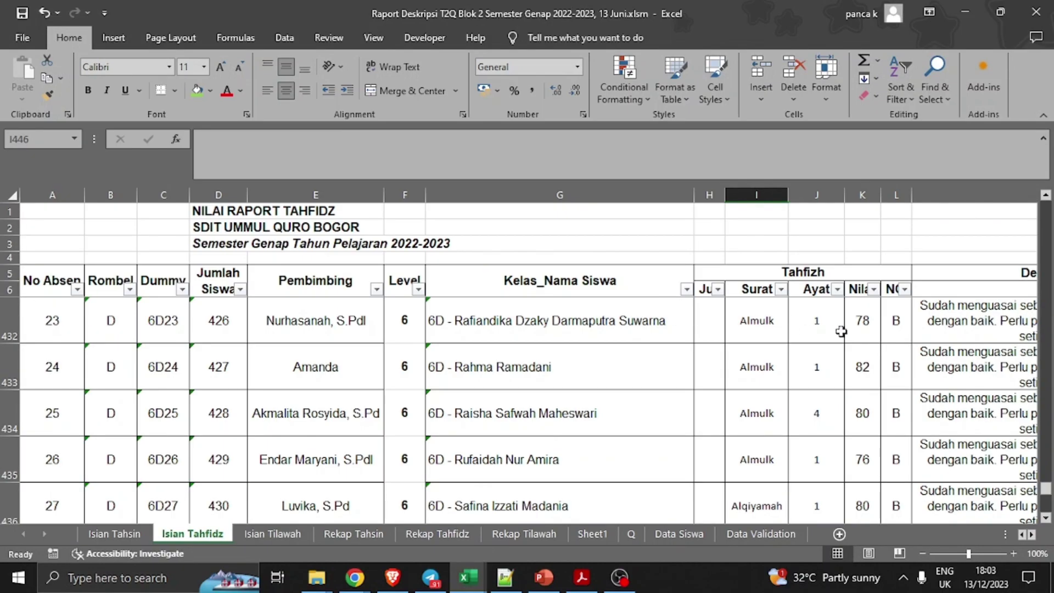
# - Copy the Surat and Ayat values in I432:J436 into the template's Capaian Tahfidz columns from L3, keeping the existing name Ayat
pyautogui.moveTo(777, 331); pyautogui.dragTo(817, 503)
pyautogui.hotkey('ctrl', 'c')
pyautogui.hotkey('alt', 'Tab')
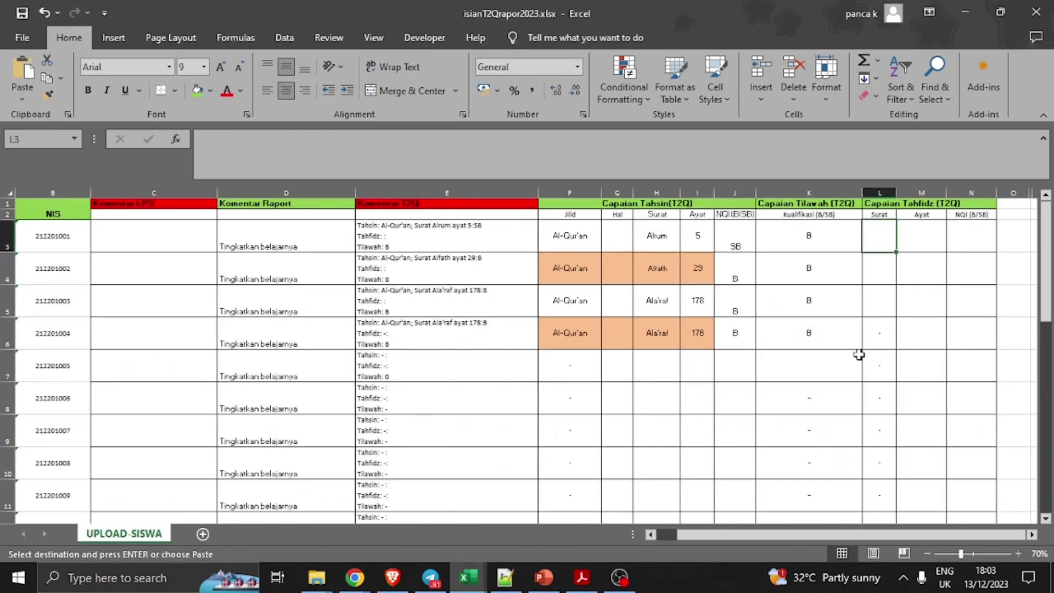
pyautogui.hotkey('ctrl', 'v')
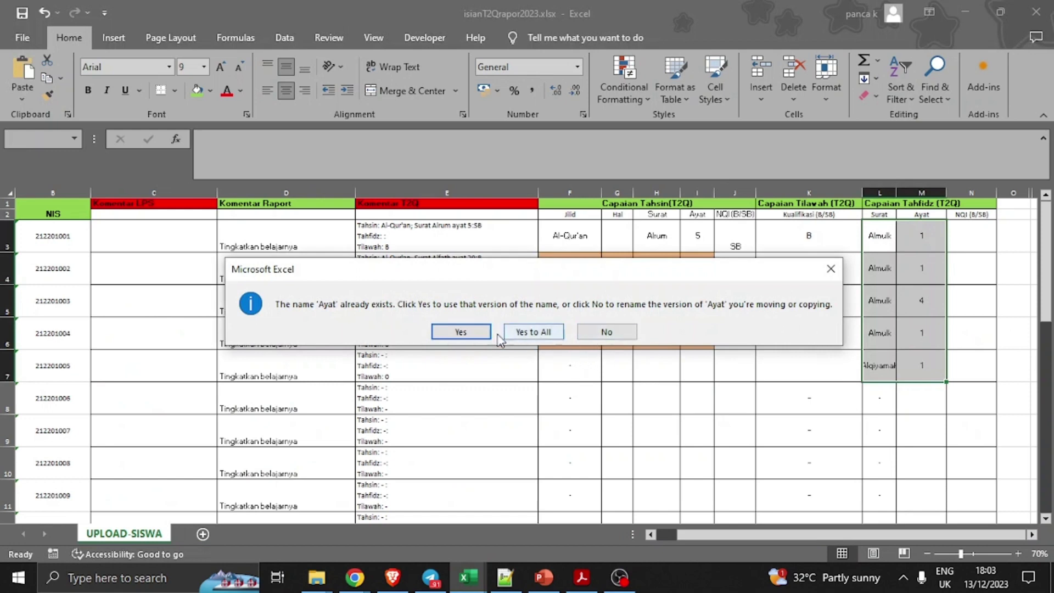
pyautogui.click(460, 332)
# - Copy the qualitative grades in L432:L436 of Isian Tahfidz into the template's NQI (B/SB) column for Tahfidz, starting at N3
pyautogui.click(969, 248)
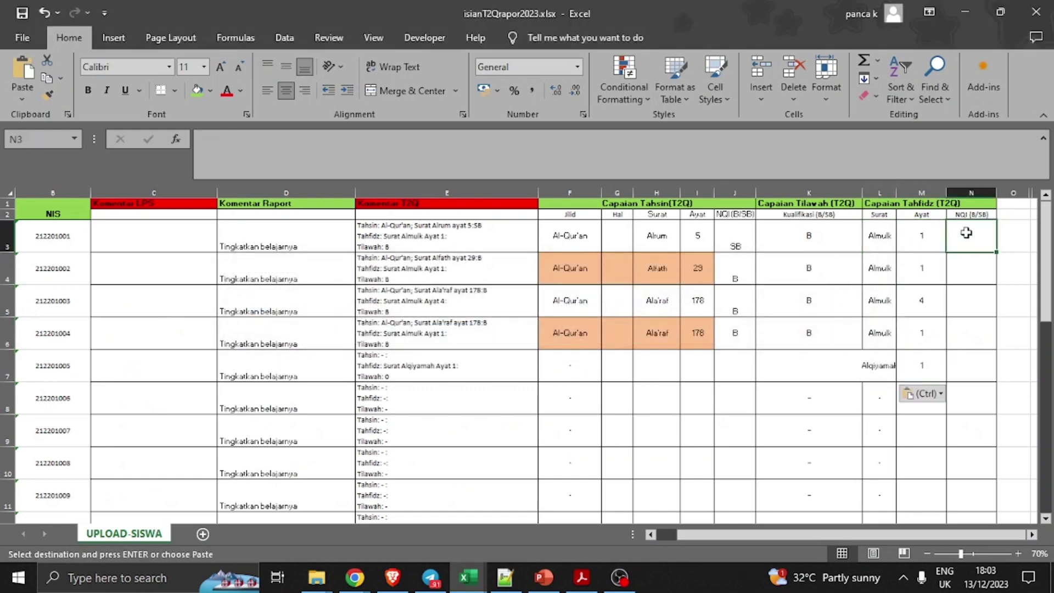
pyautogui.hotkey('alt', 'Tab')
pyautogui.moveTo(887, 323); pyautogui.dragTo(896, 485)
pyautogui.hotkey('ctrl', 'c')
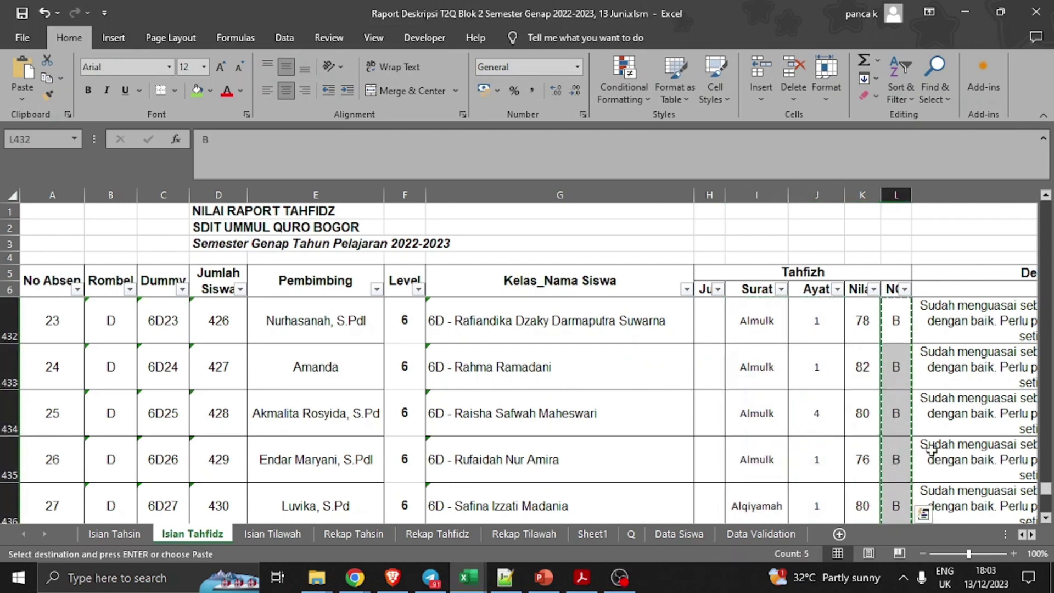
pyautogui.hotkey('alt', 'Tab')
pyautogui.hotkey('ctrl', 'v')
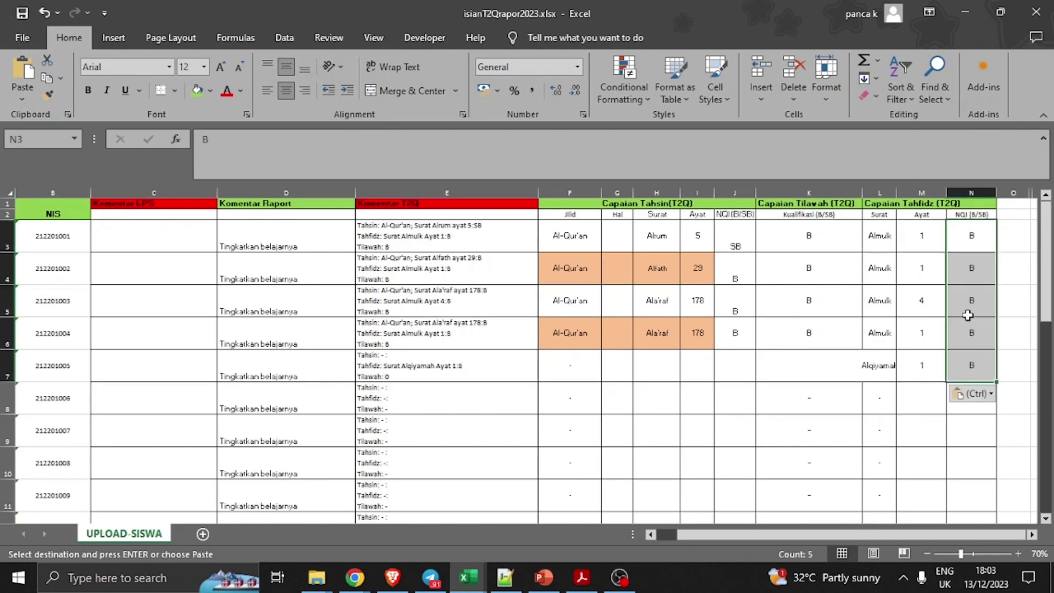
pyautogui.click(968, 315)
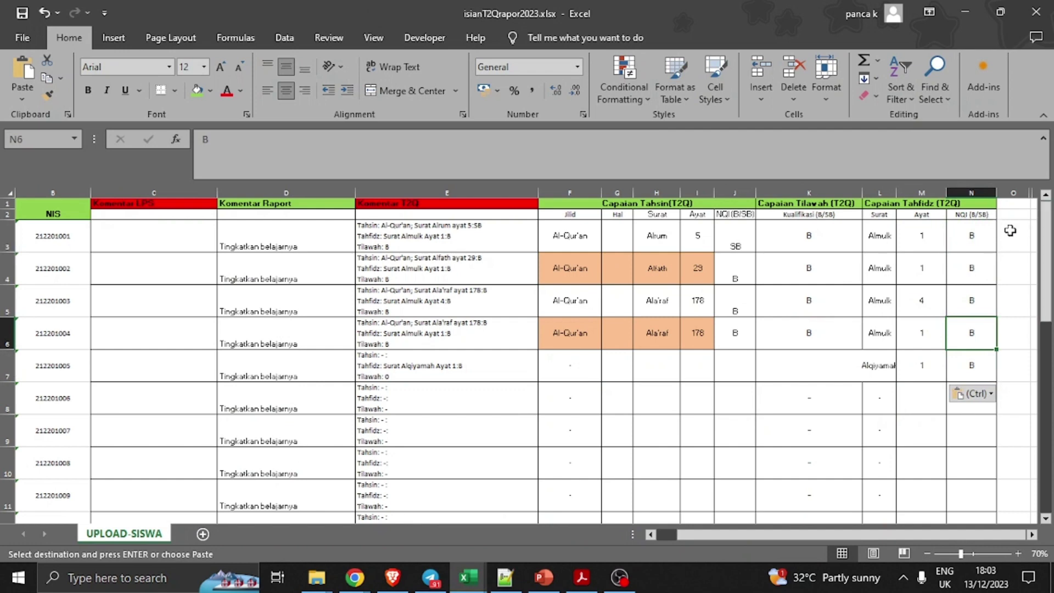
pyautogui.moveTo(410, 237); pyautogui.dragTo(410, 373)
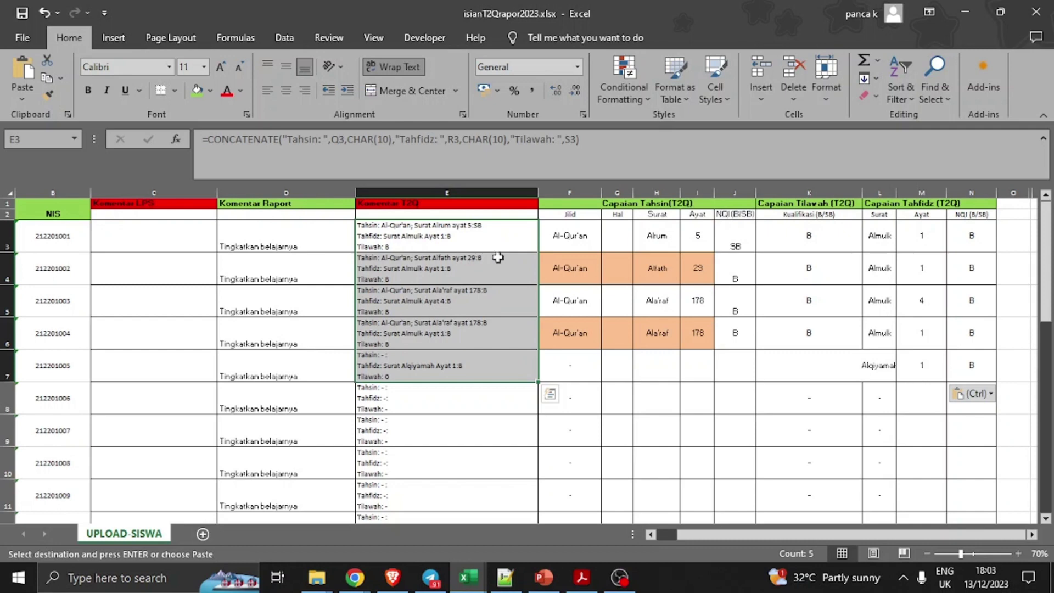
pyautogui.press('Escape')
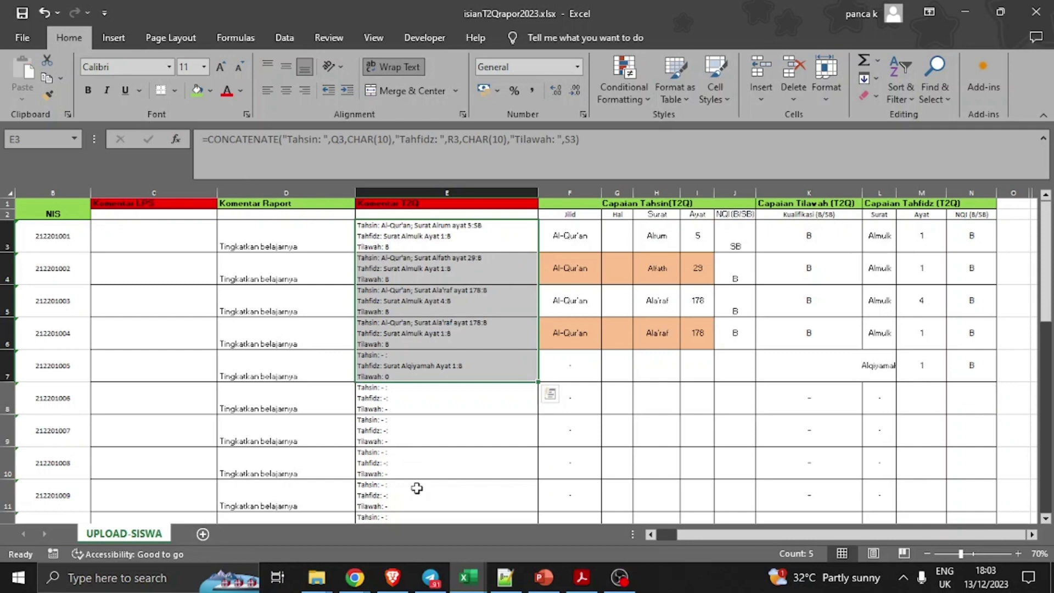
# - Switch to Academic UQ in Chrome and load isianT2Qrapor2023.xlsx from the TEMPLATE folder as the Komentar Walas upload
pyautogui.click(359, 580)
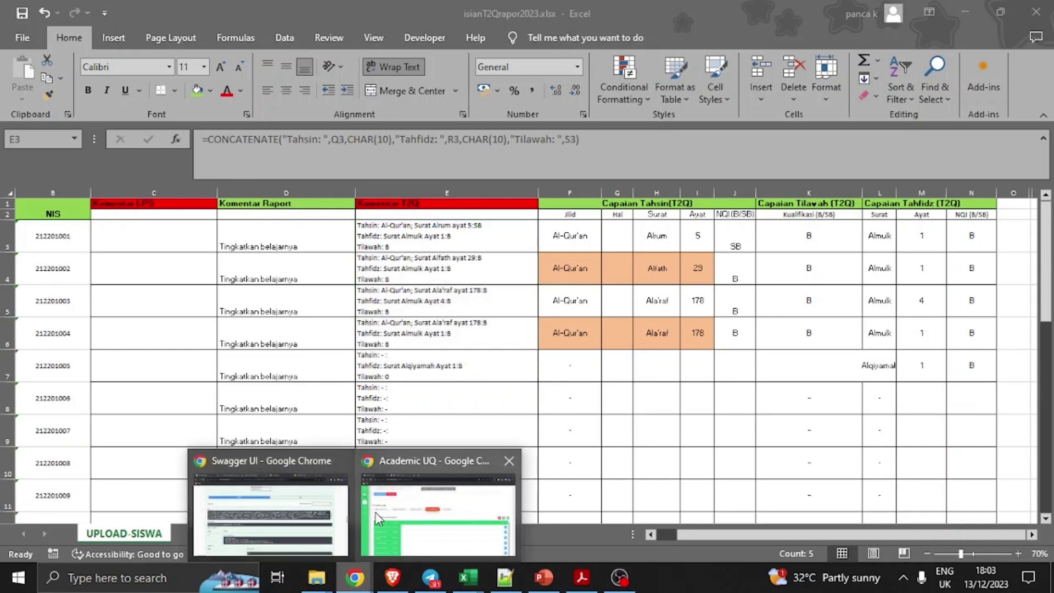
pyautogui.click(378, 518)
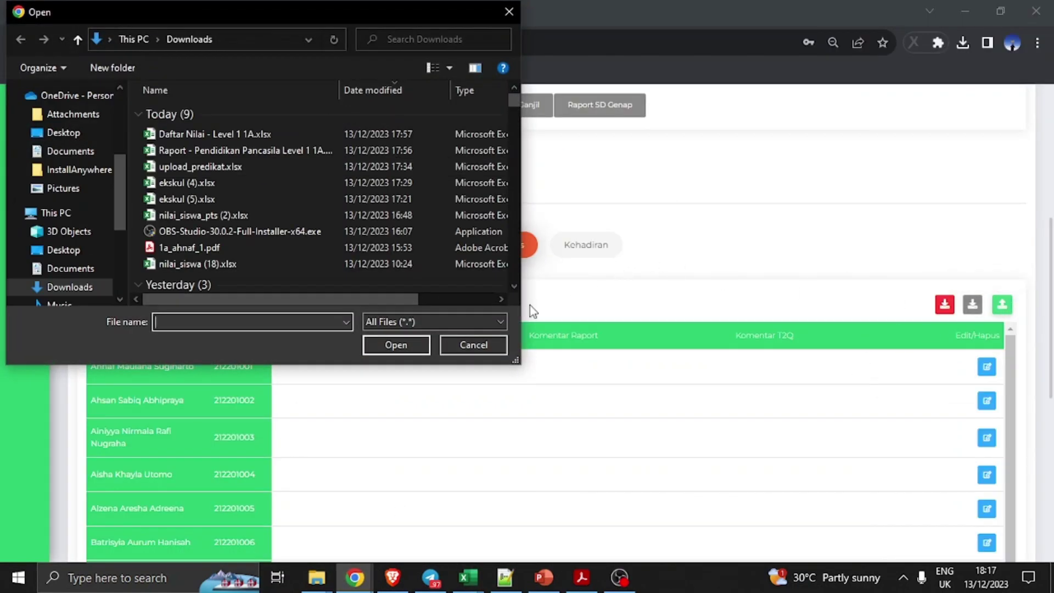
pyautogui.scroll(1, 73, 184)
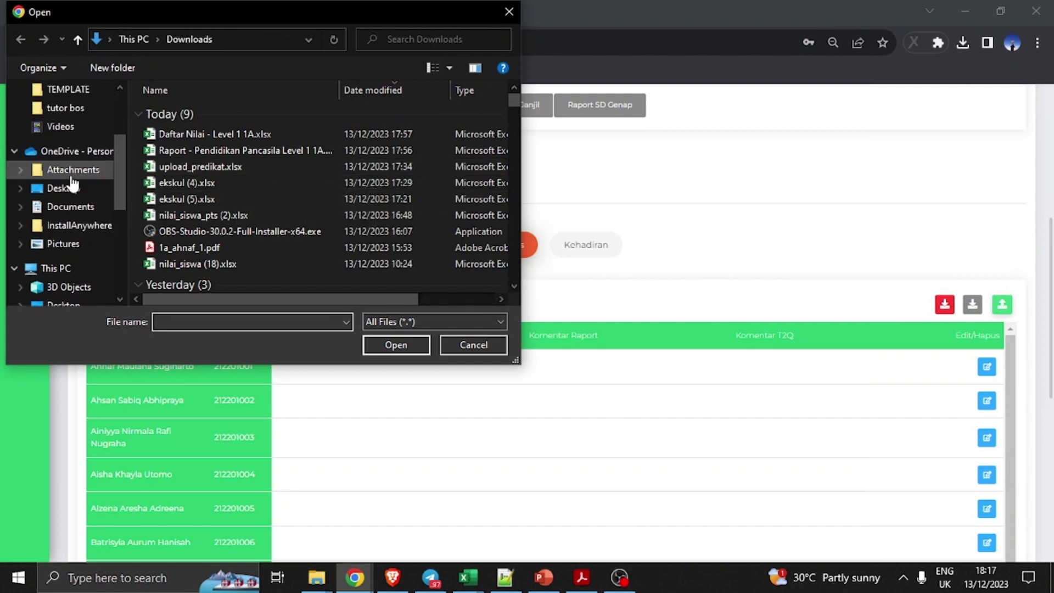
pyautogui.scroll(1, 73, 184)
pyautogui.click(70, 165)
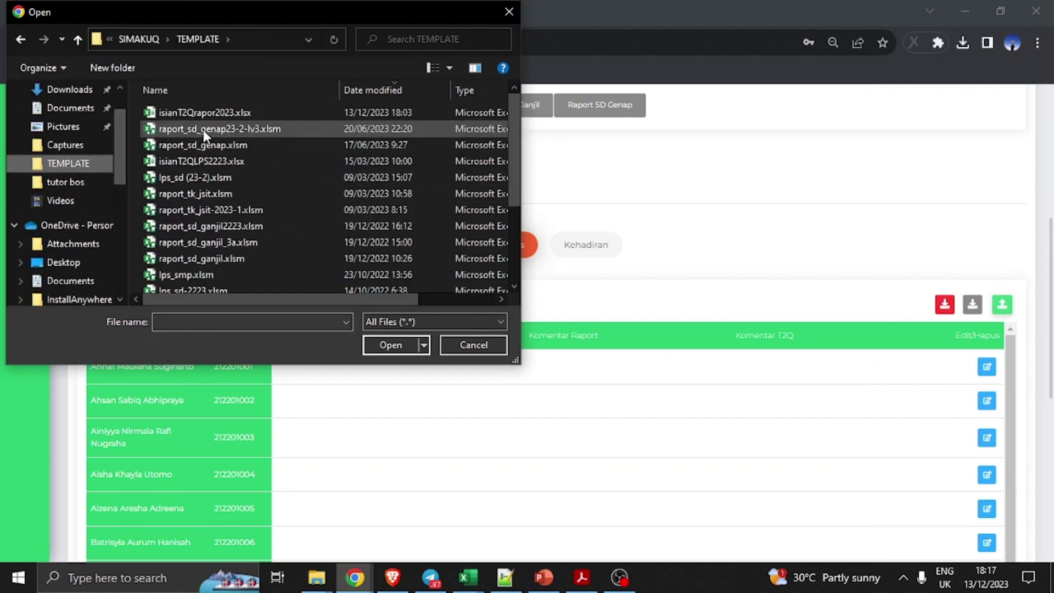
pyautogui.click(215, 113)
pyautogui.click(391, 345)
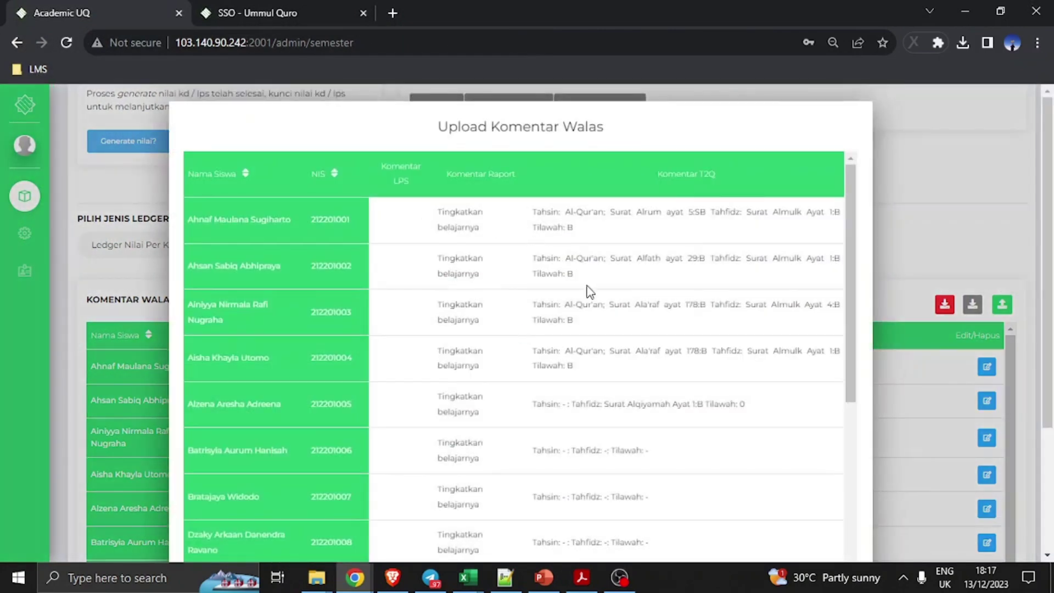
# - Review the report and T2Q comments in the Upload Komentar Walas preview and save the upload
pyautogui.scroll(-3, 589, 291)
pyautogui.scroll(3, 576, 278)
pyautogui.moveTo(453, 211); pyautogui.dragTo(687, 308)
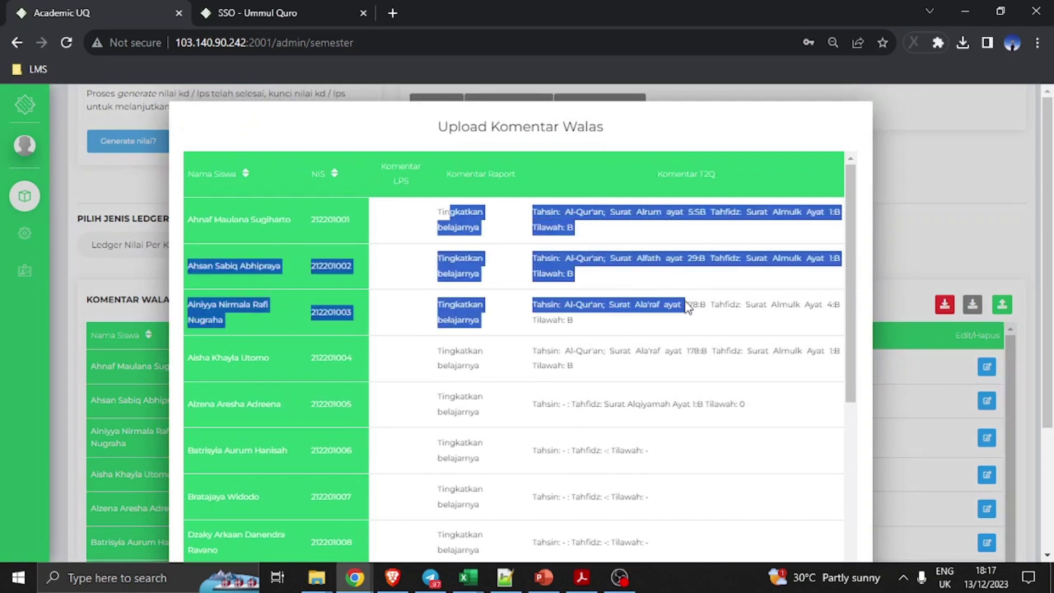
pyautogui.click(660, 317)
pyautogui.scroll(-10, 664, 318)
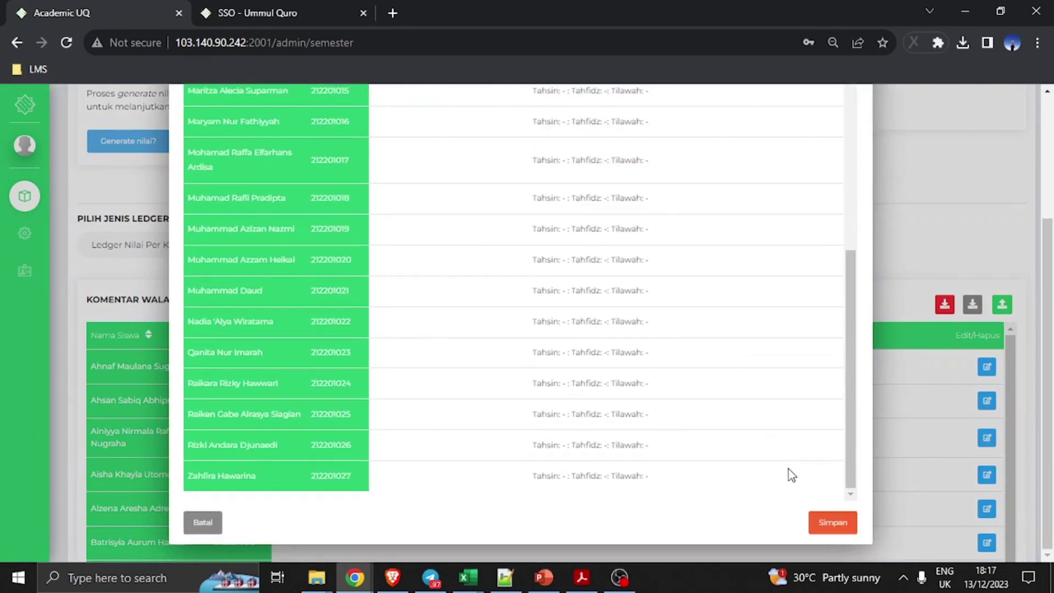
pyautogui.click(832, 522)
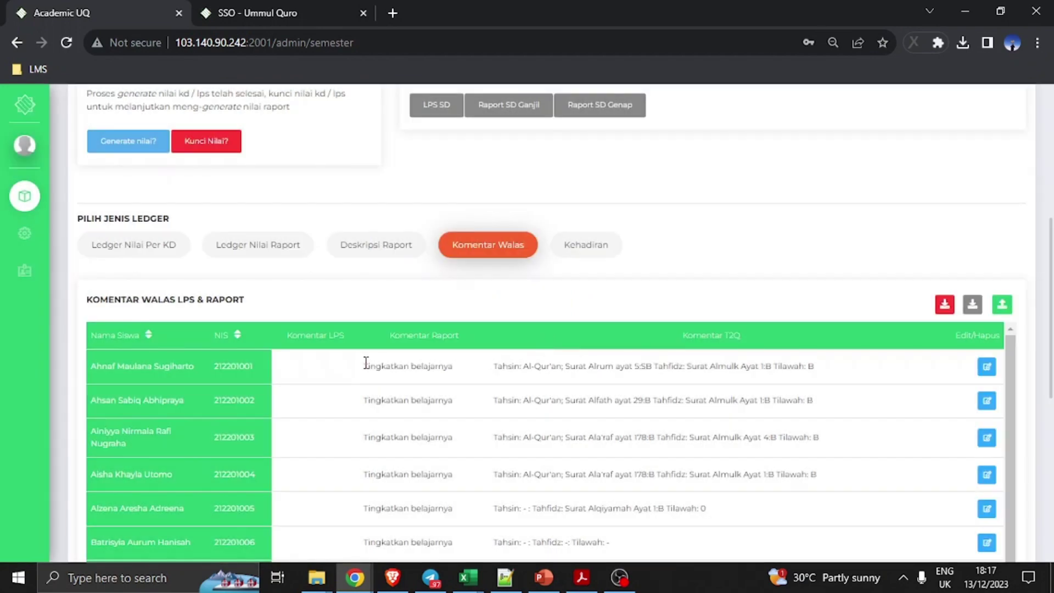
# - Check the first student's saved Komentar Raport and Komentar T2Q in the Komentar Walas ledger
pyautogui.moveTo(366, 362); pyautogui.dragTo(818, 369)
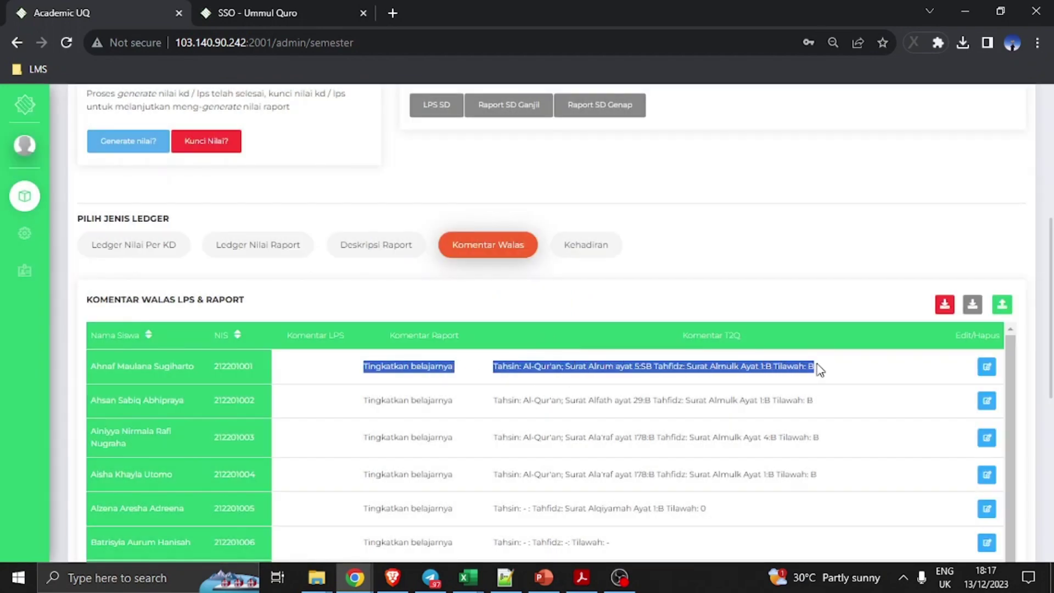
pyautogui.scroll(3, 492, 250)
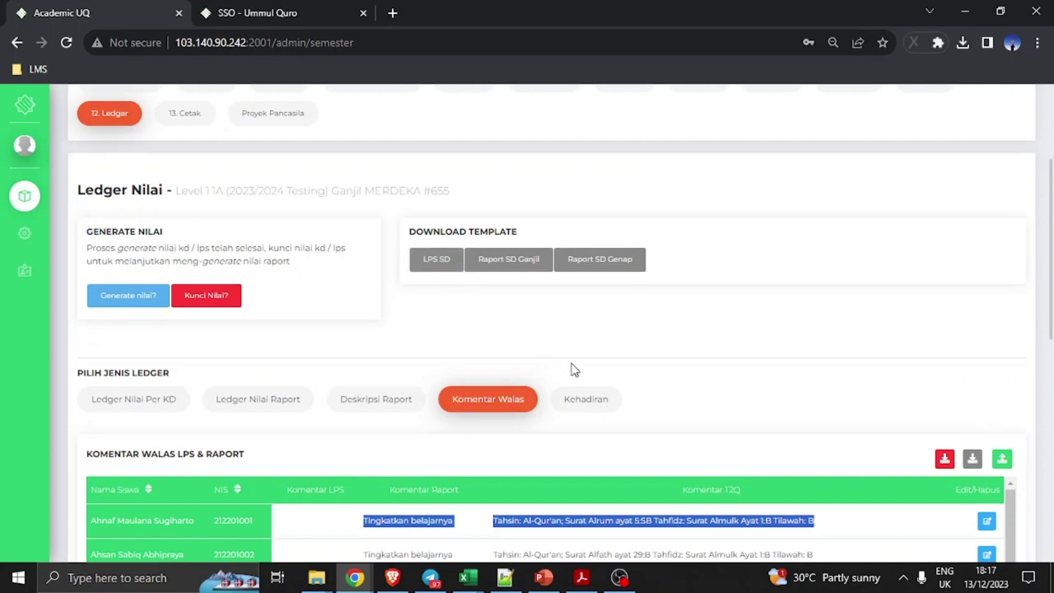
pyautogui.scroll(-3, 572, 370)
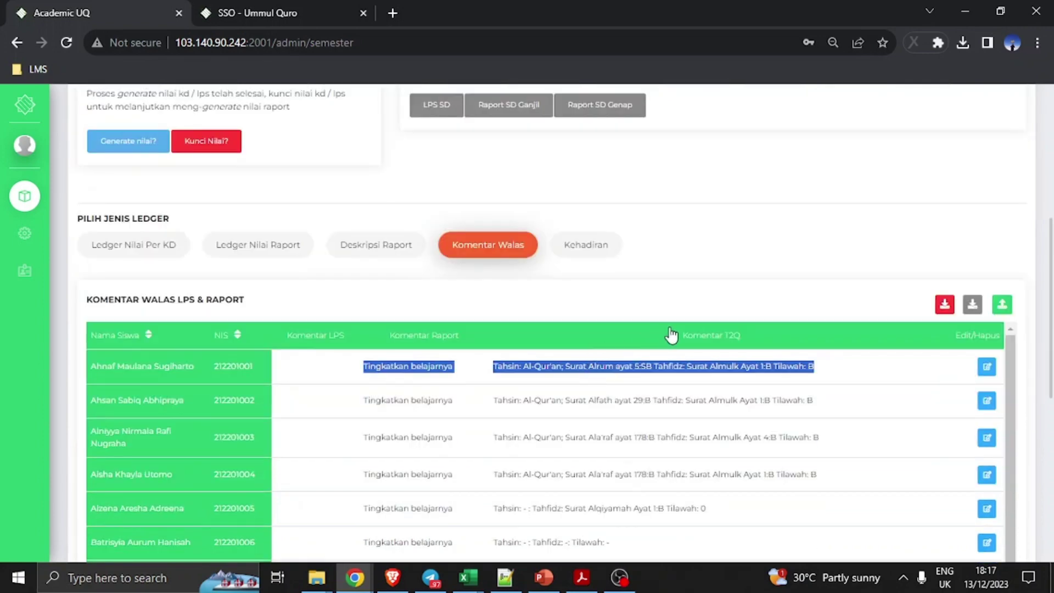
# - Download the attendance template kehadiran.xlsx from the Kehadiran ledger and open it in Excel for editing
pyautogui.click(578, 250)
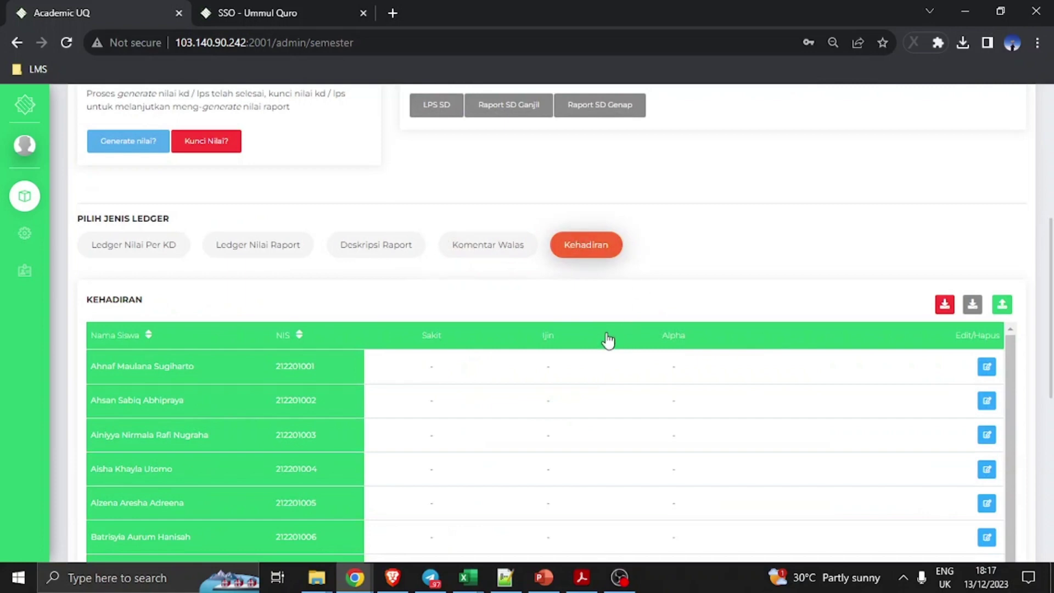
pyautogui.scroll(-1, 751, 331)
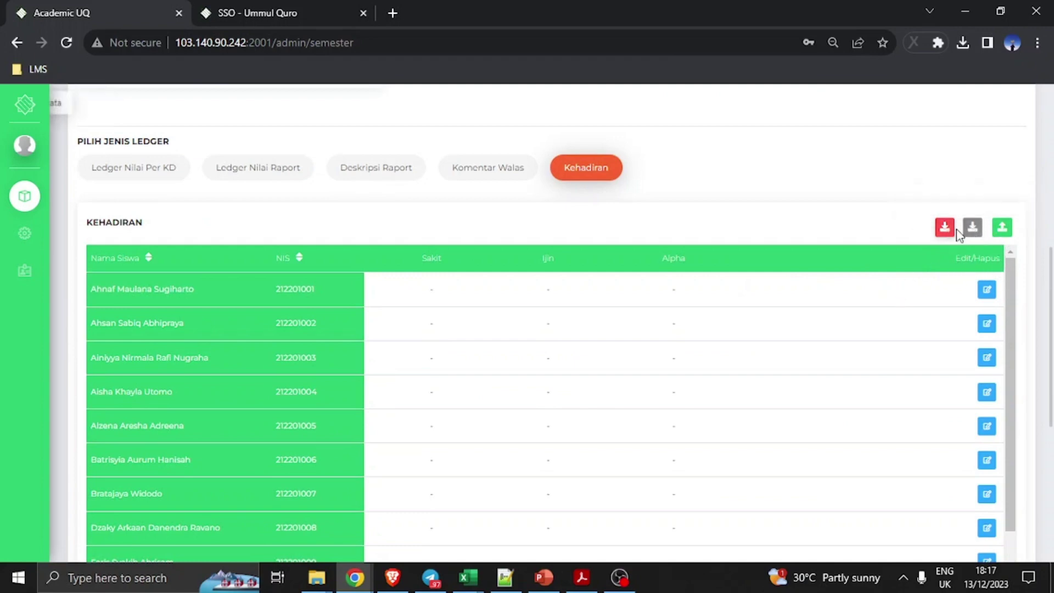
pyautogui.click(973, 231)
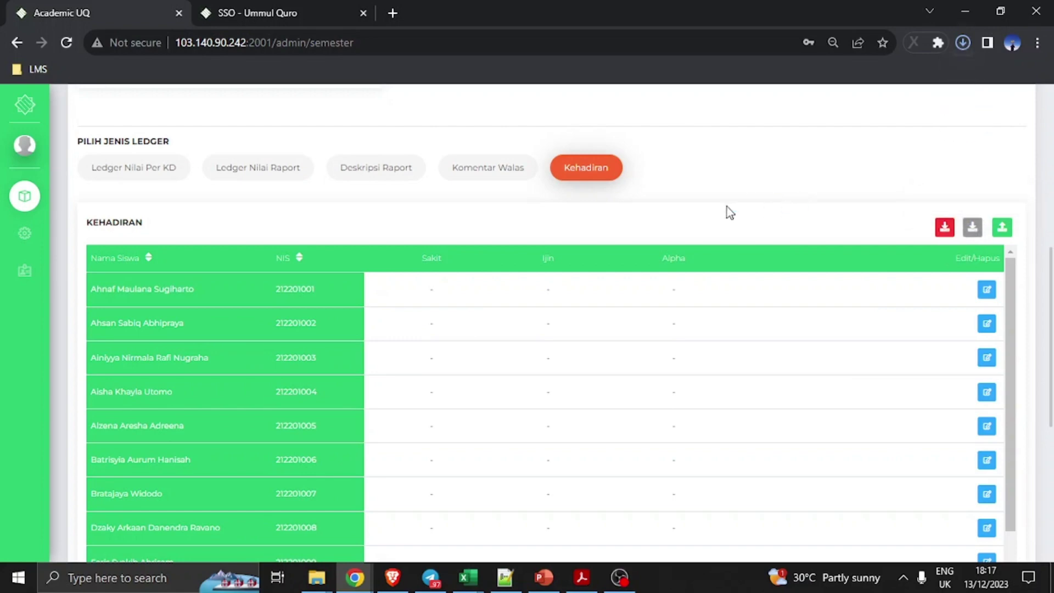
pyautogui.click(790, 94)
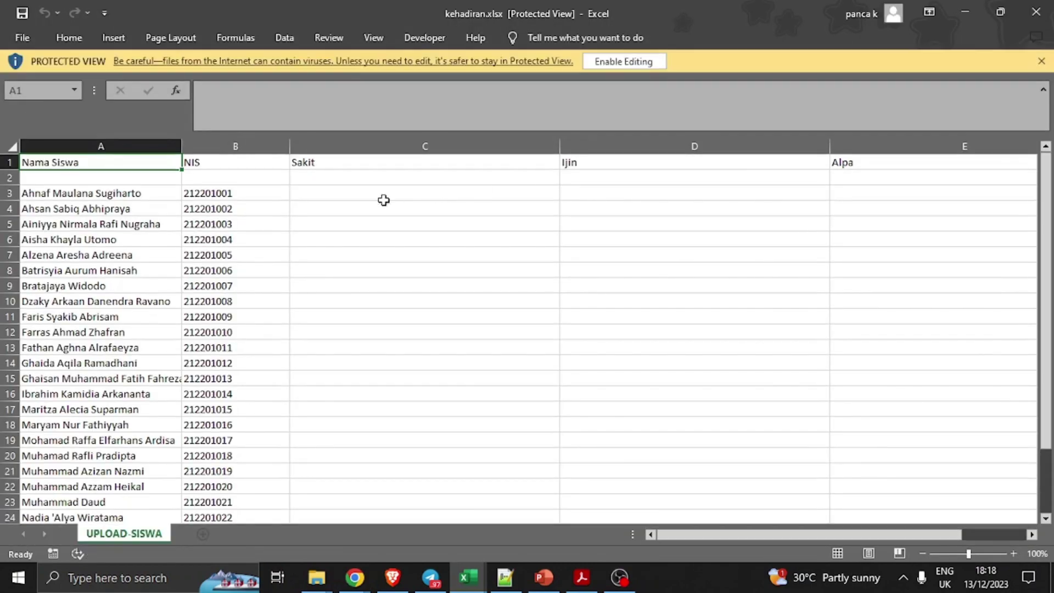
pyautogui.click(384, 201)
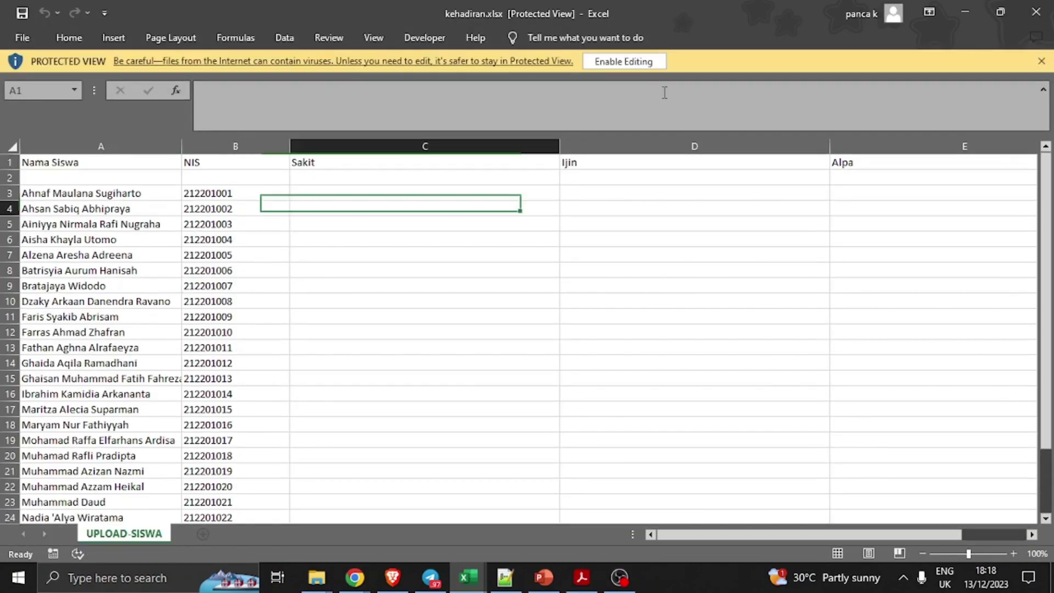
pyautogui.click(624, 62)
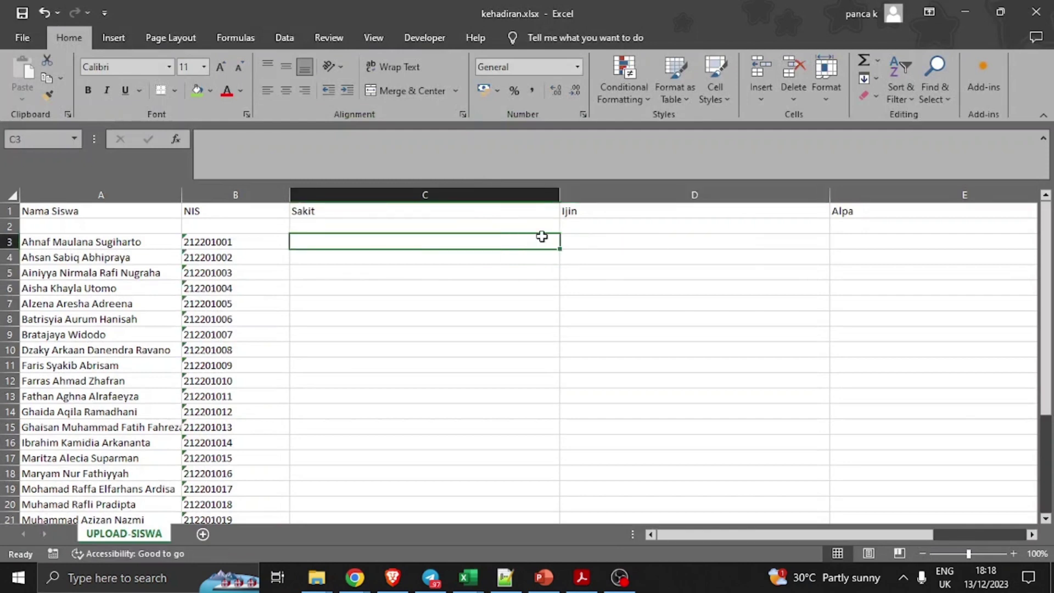
# - Enter 1 as Sakit in C3, 1 as Ijin in D4 and 1 as Alpa in E5 of the attendance sheet
pyautogui.write('1')
pyautogui.press('Tab')
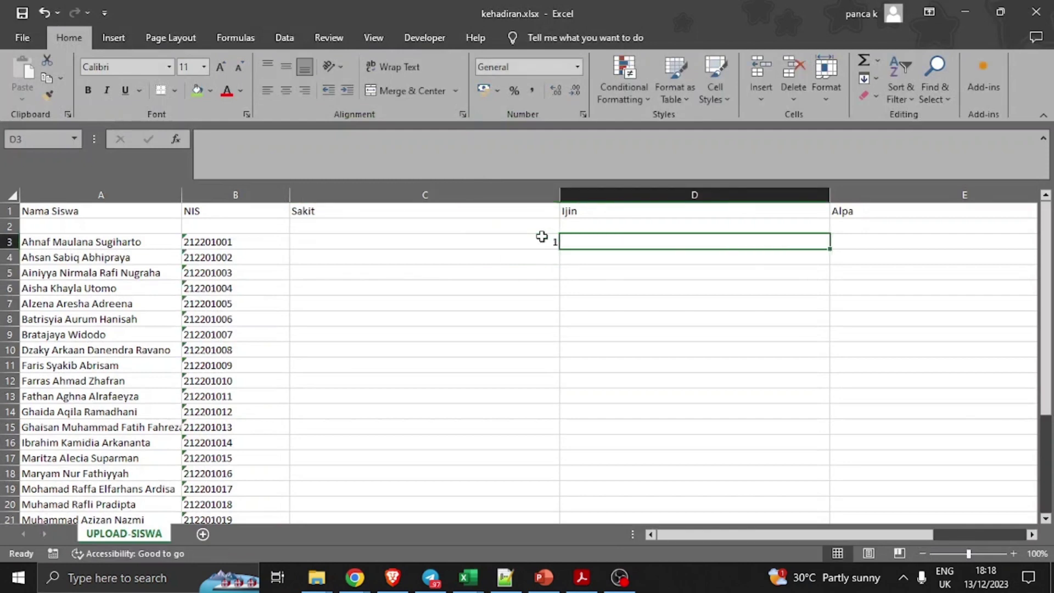
pyautogui.click(586, 258)
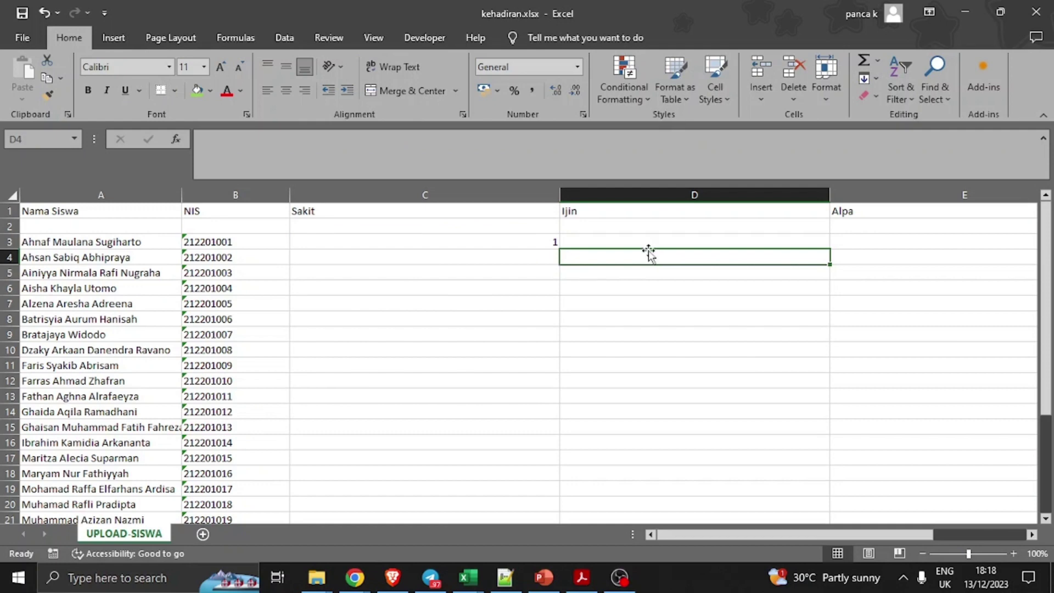
pyautogui.press('Left')
pyautogui.click(641, 261)
pyautogui.doubleClick(658, 260)
pyautogui.write('1')
pyautogui.click(779, 292)
pyautogui.click(775, 272)
pyautogui.click(868, 287)
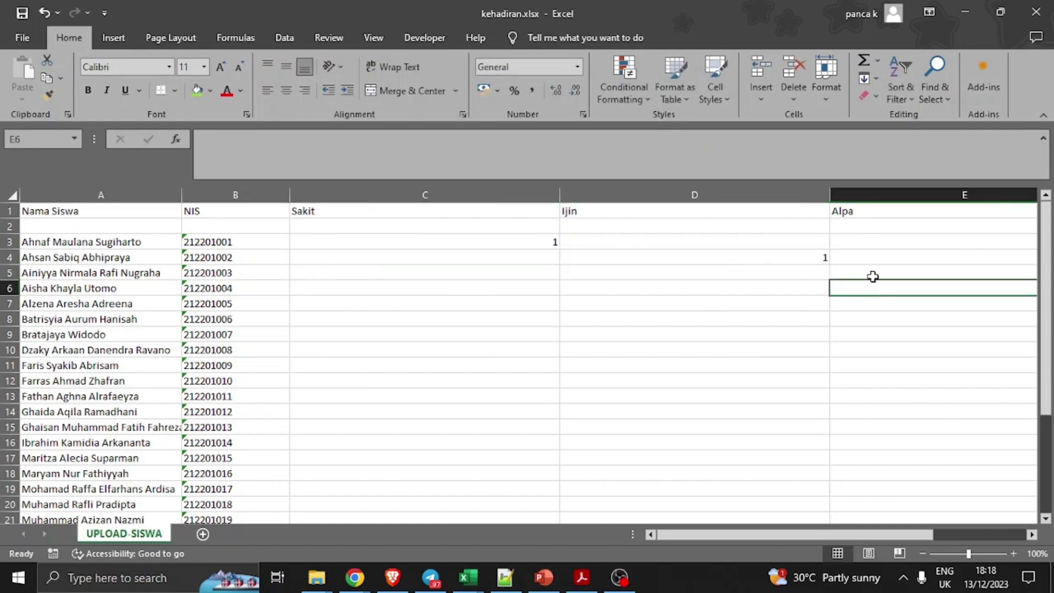
pyautogui.click(873, 275)
pyautogui.write('1')
pyautogui.press('Return')
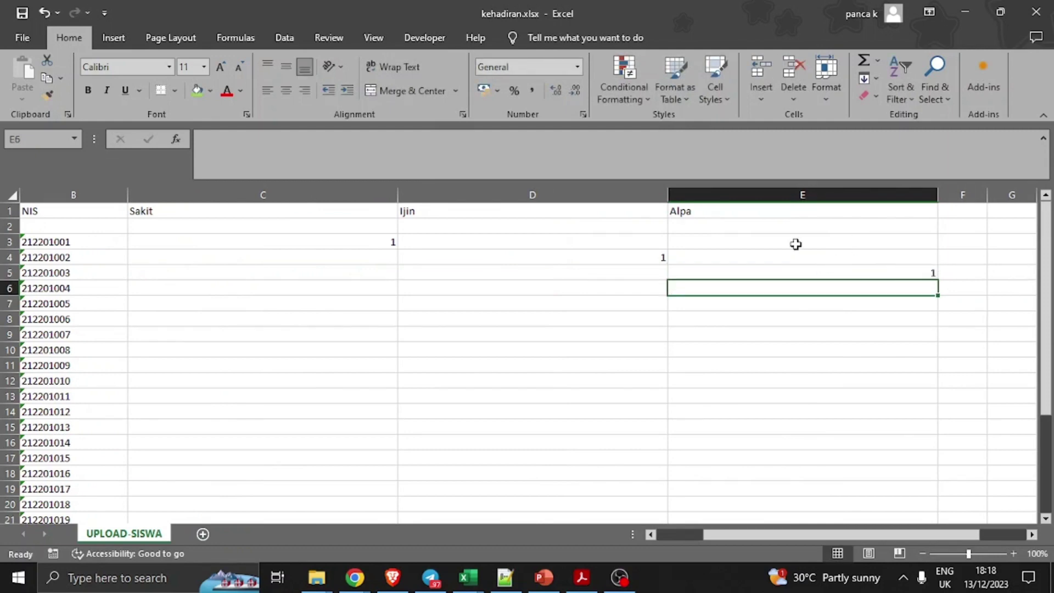
# - Switch from the attendance workbook in Excel to the Academic UQ page in Chrome
pyautogui.hotkey('alt', 'Tab')
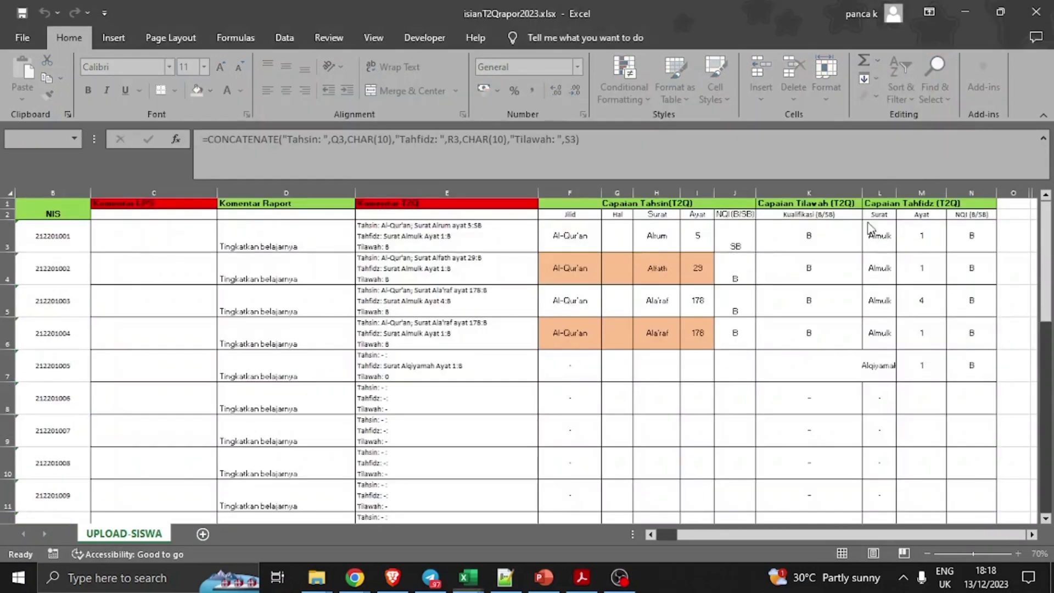
pyautogui.hotkey('alt', 'Tab')
pyautogui.hotkey('alt', 'Tab')
pyautogui.press('Tab')
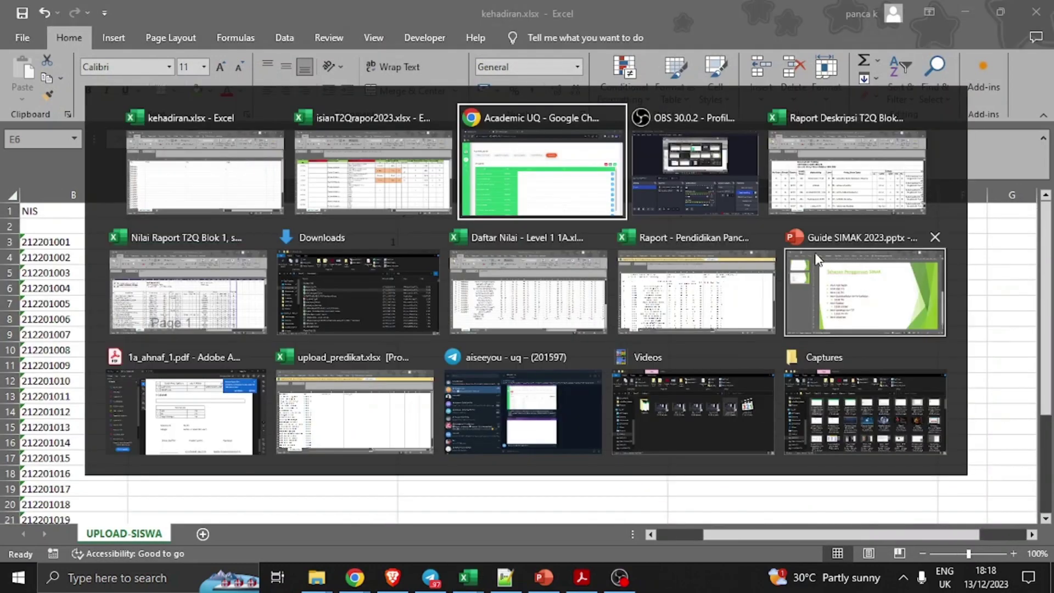
# - Upload kehadiran.xlsx from the Downloads folder to the Kehadiran ledger and save the attendance shown in the upload preview
pyautogui.click(1002, 228)
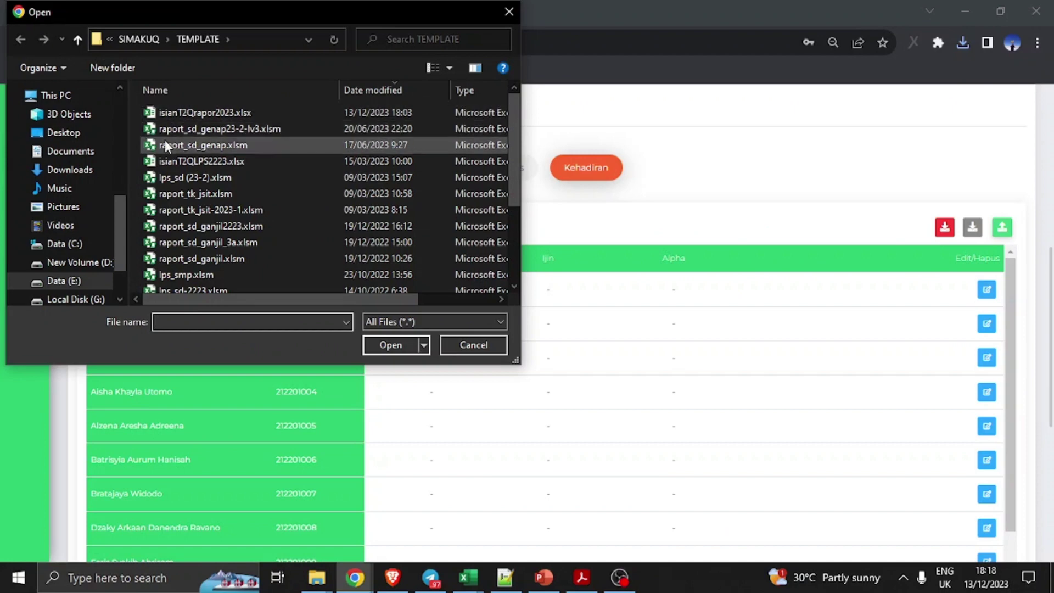
pyautogui.scroll(5, 103, 152)
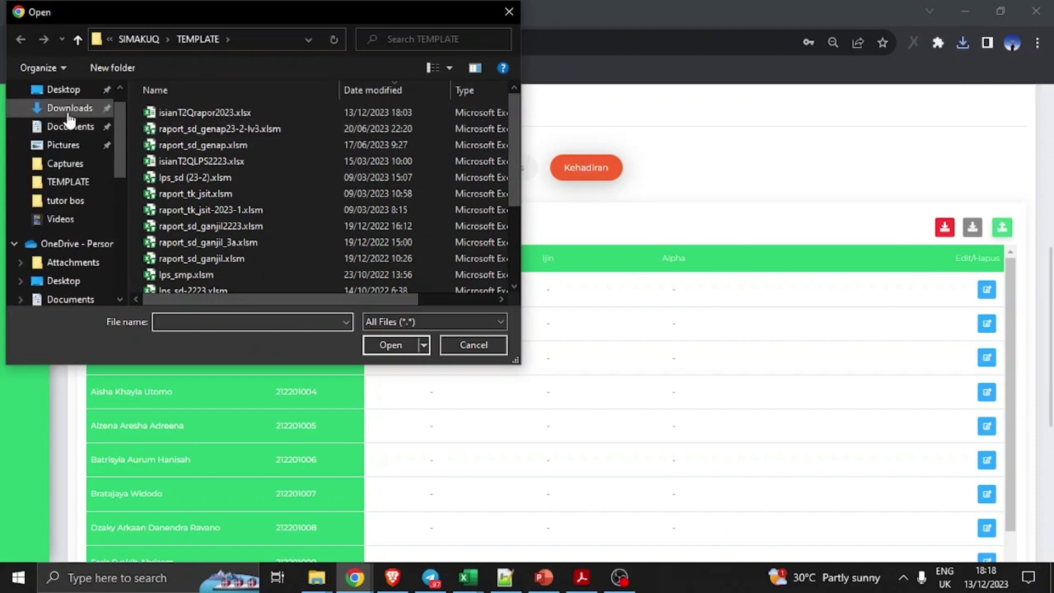
pyautogui.click(68, 108)
pyautogui.click(184, 133)
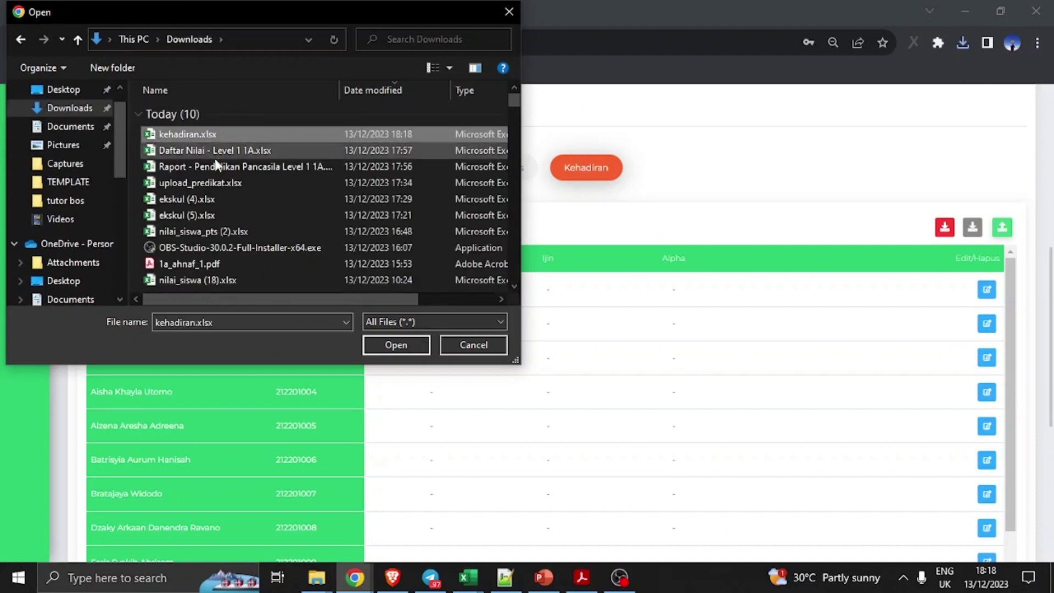
pyautogui.click(395, 345)
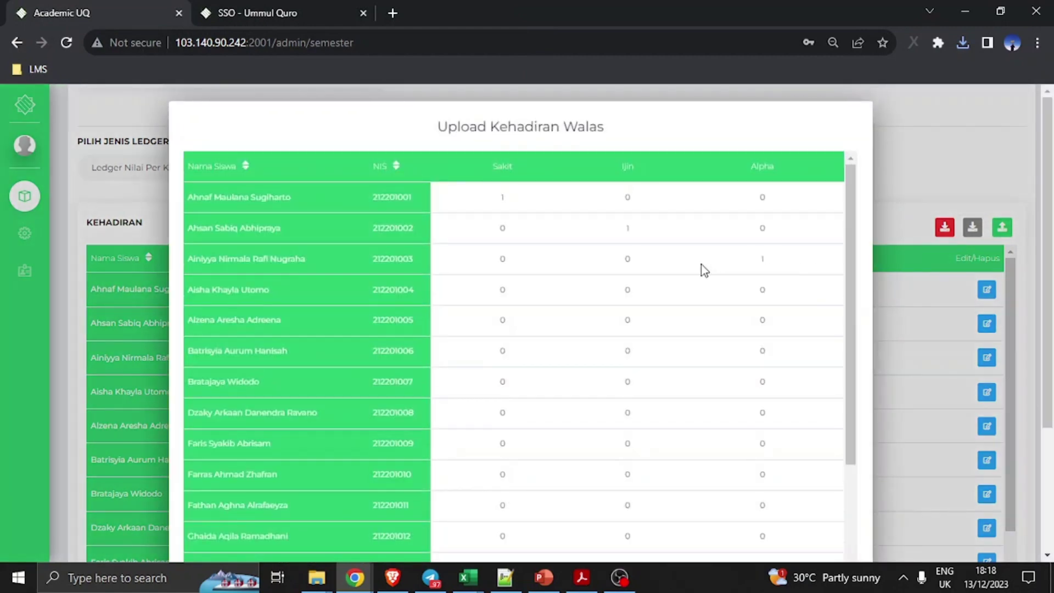
pyautogui.scroll(-10, 701, 255)
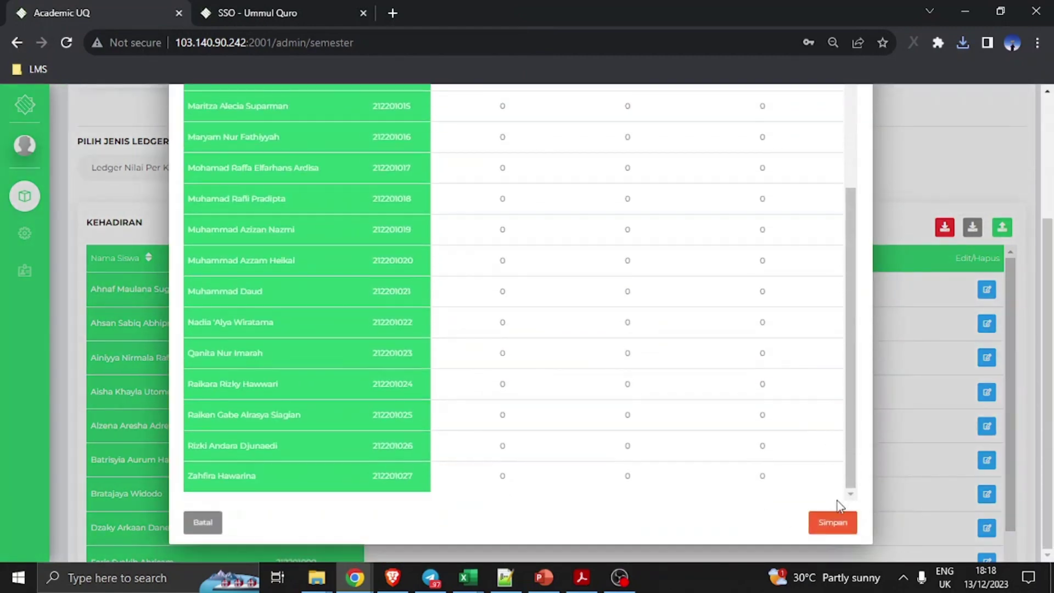
pyautogui.click(830, 525)
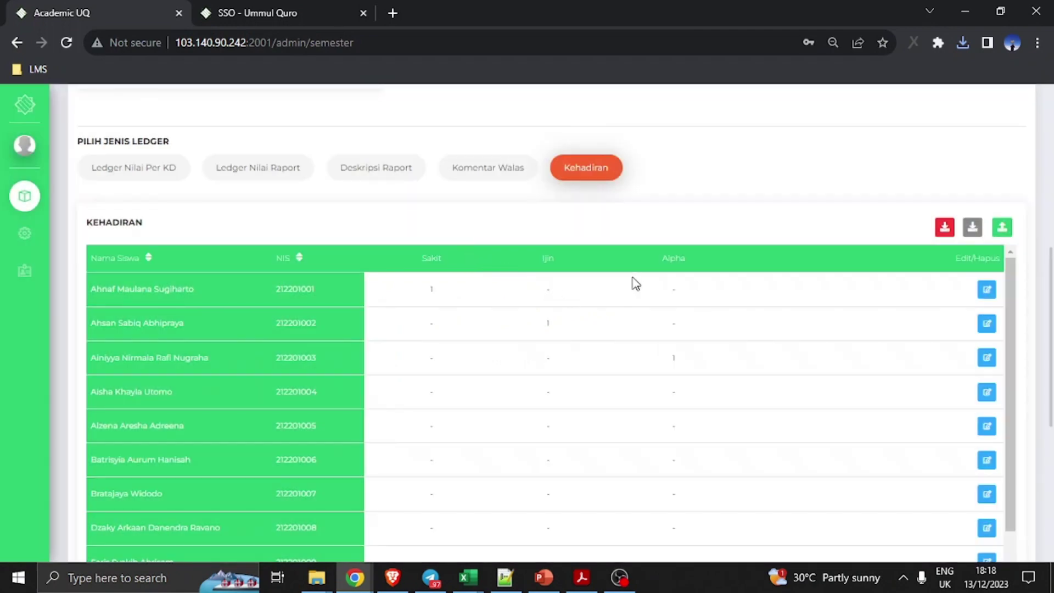
# - Check the saved class 1A comments in the Komentar Walas ledger and return to the Kehadiran ledger
pyautogui.scroll(4, 636, 284)
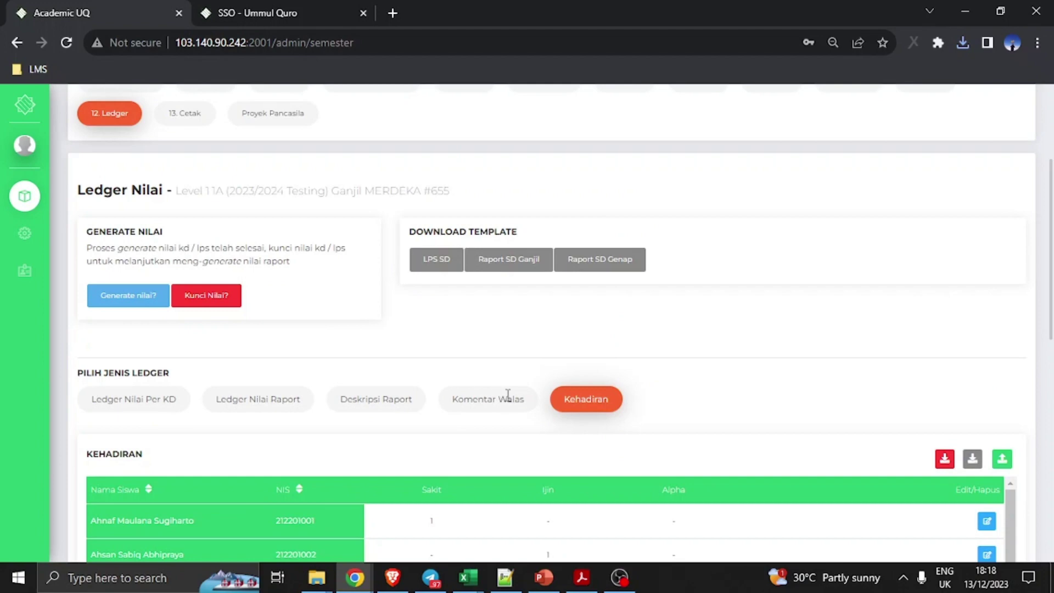
pyautogui.scroll(-1, 518, 394)
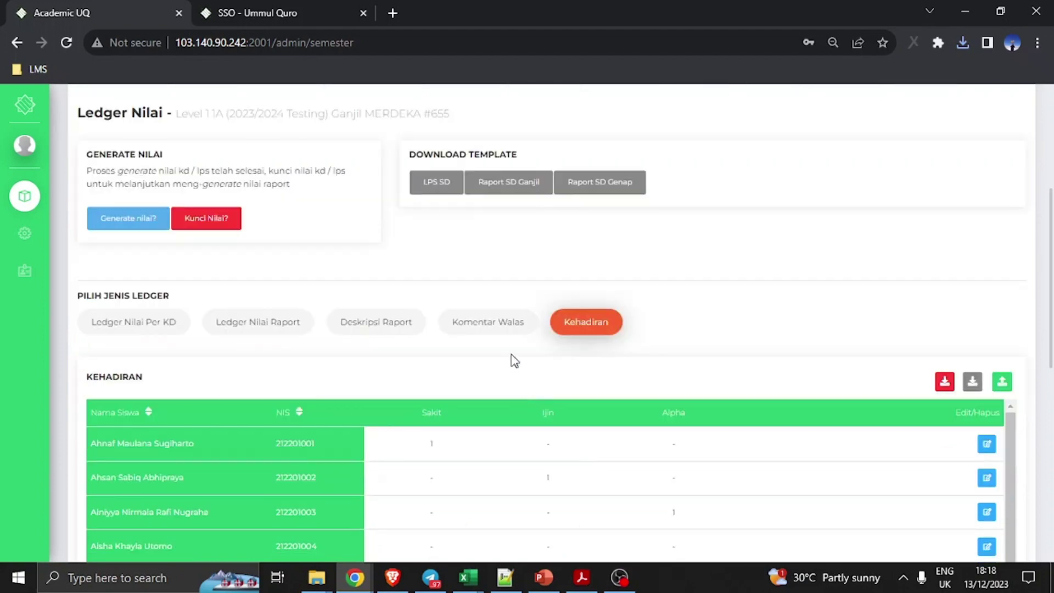
pyautogui.click(497, 320)
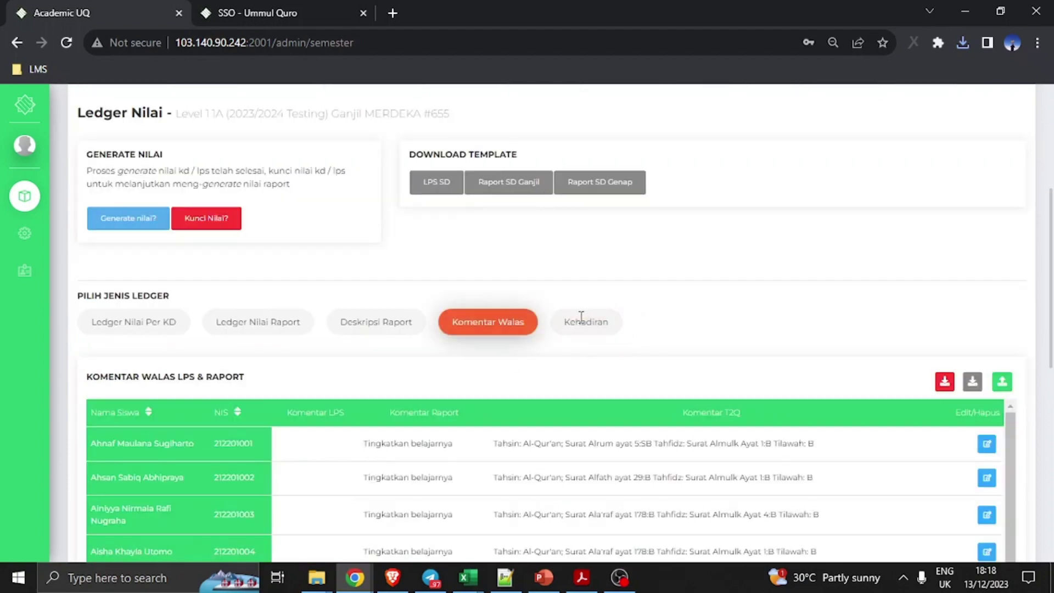
pyautogui.click(582, 317)
pyautogui.scroll(4, 512, 337)
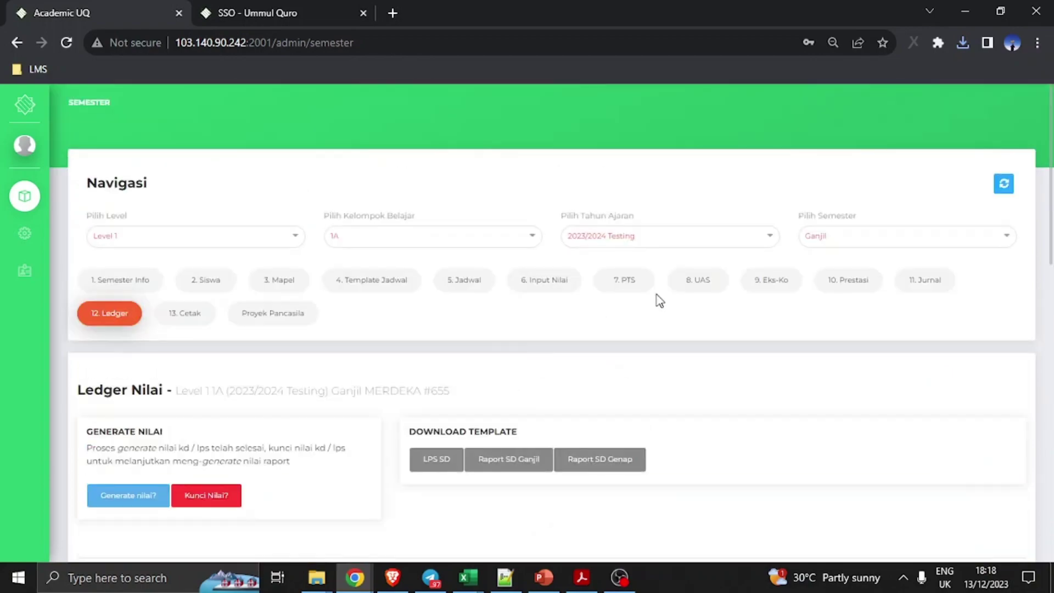